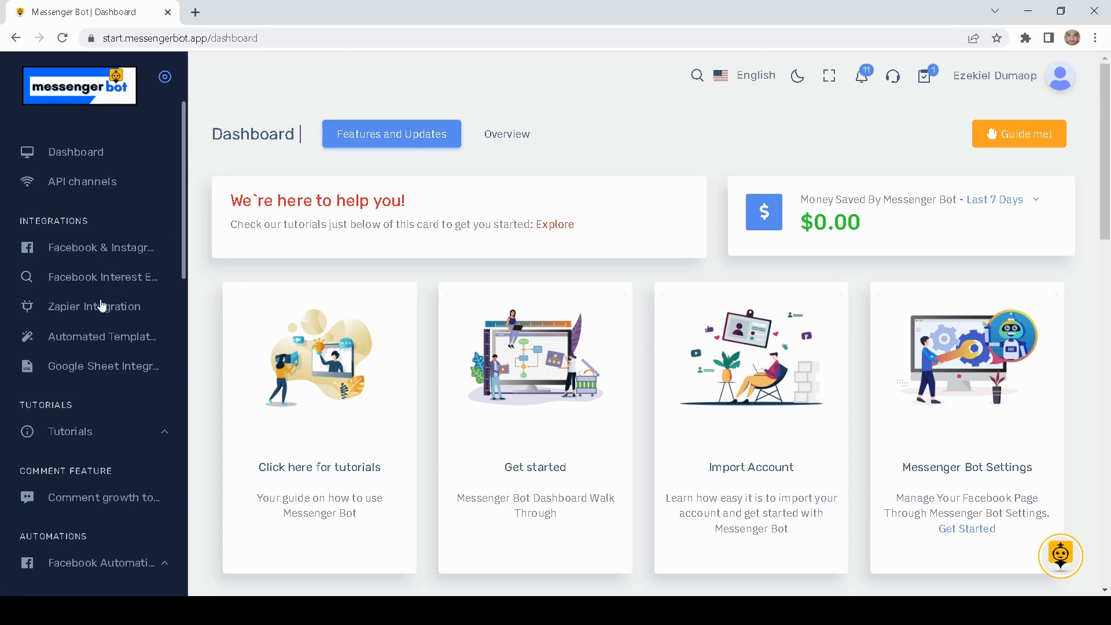
Open the Bot manager and look over the Bot Flow Builder section for the Teerrific Prints page
scroll(101, 306, "down", 5)
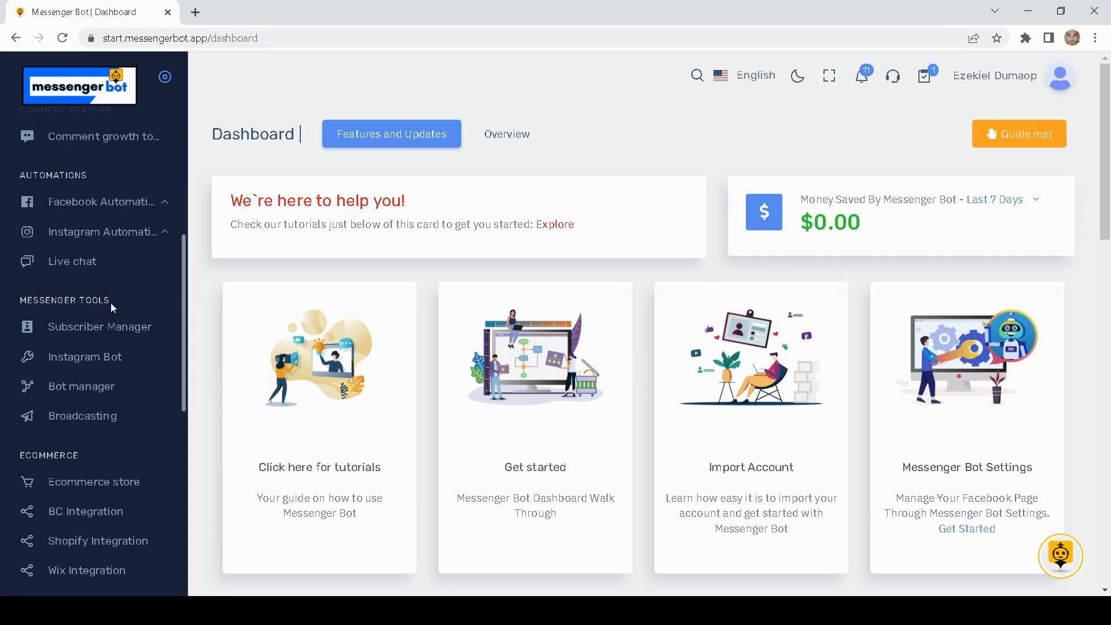
left_click(82, 387)
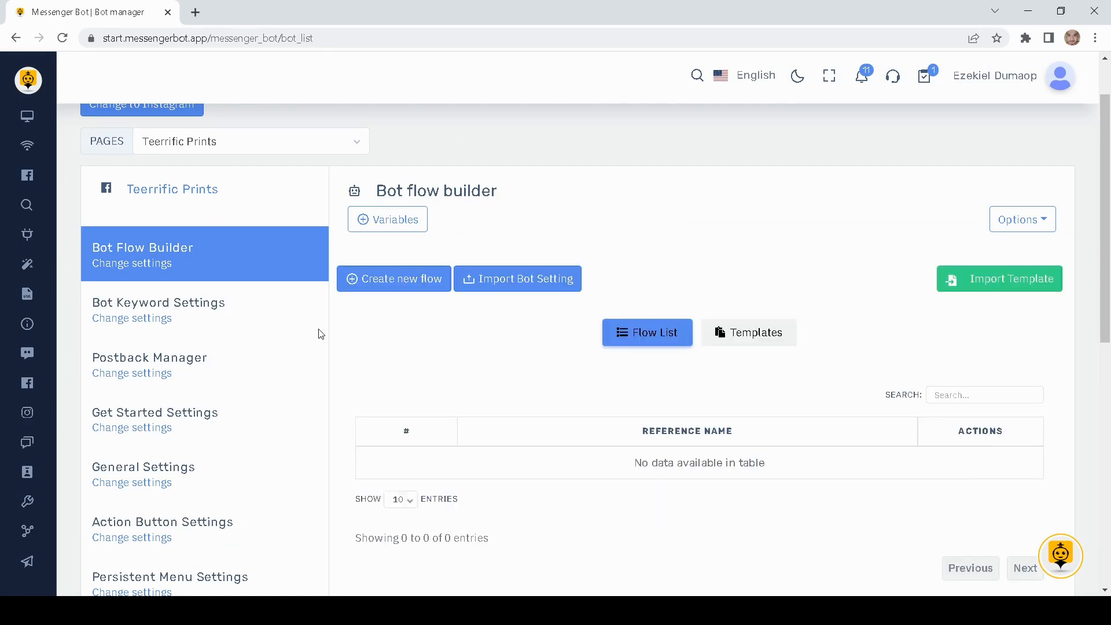
scroll(419, 346, "up", 1)
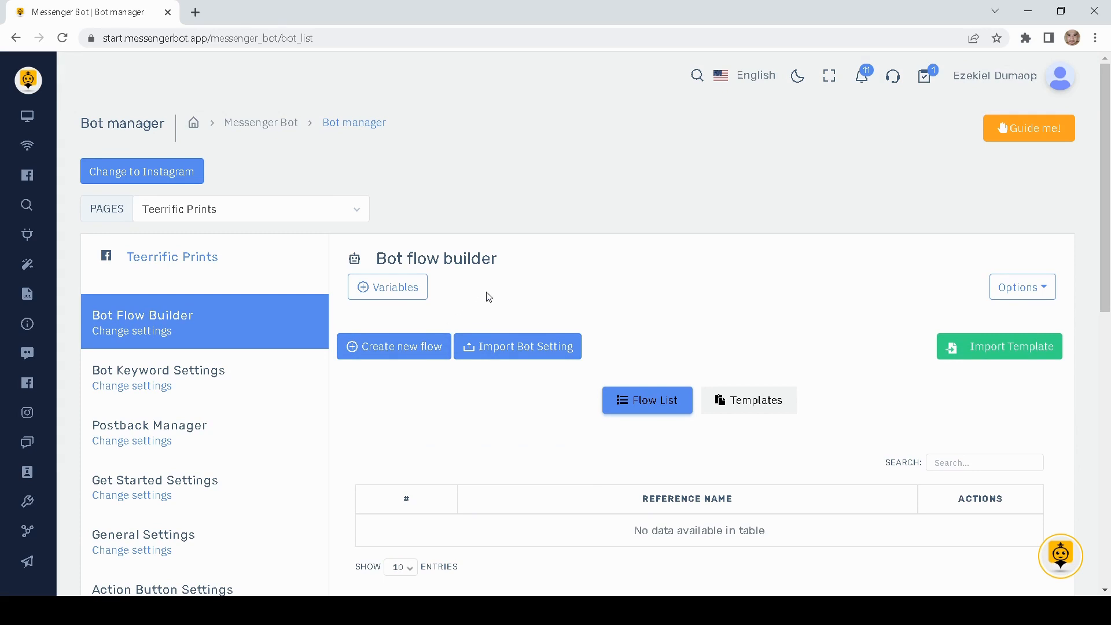
scroll(498, 330, "down", 2)
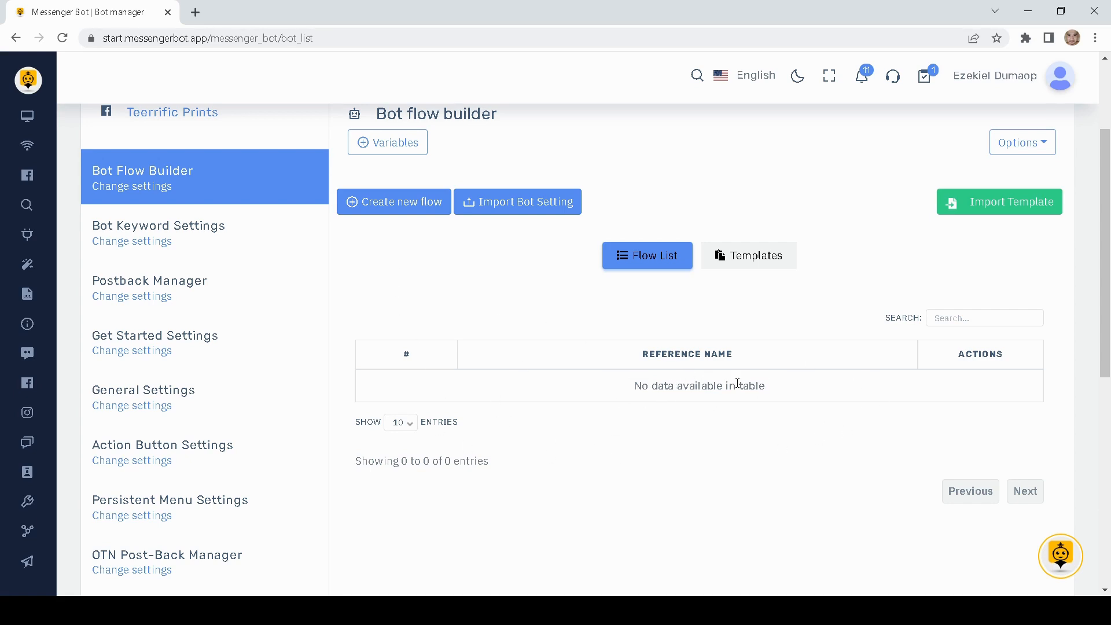
scroll(533, 391, "up", 2)
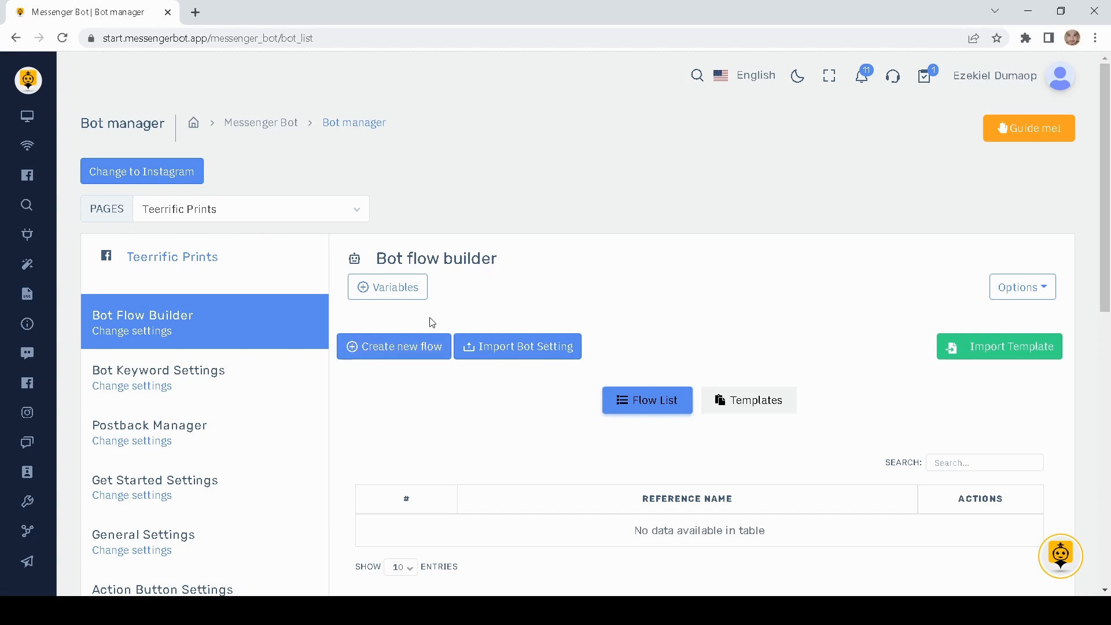
Switch the Bot manager to the Instagram account and back to the Teerrific Prints Facebook page
left_click(134, 179)
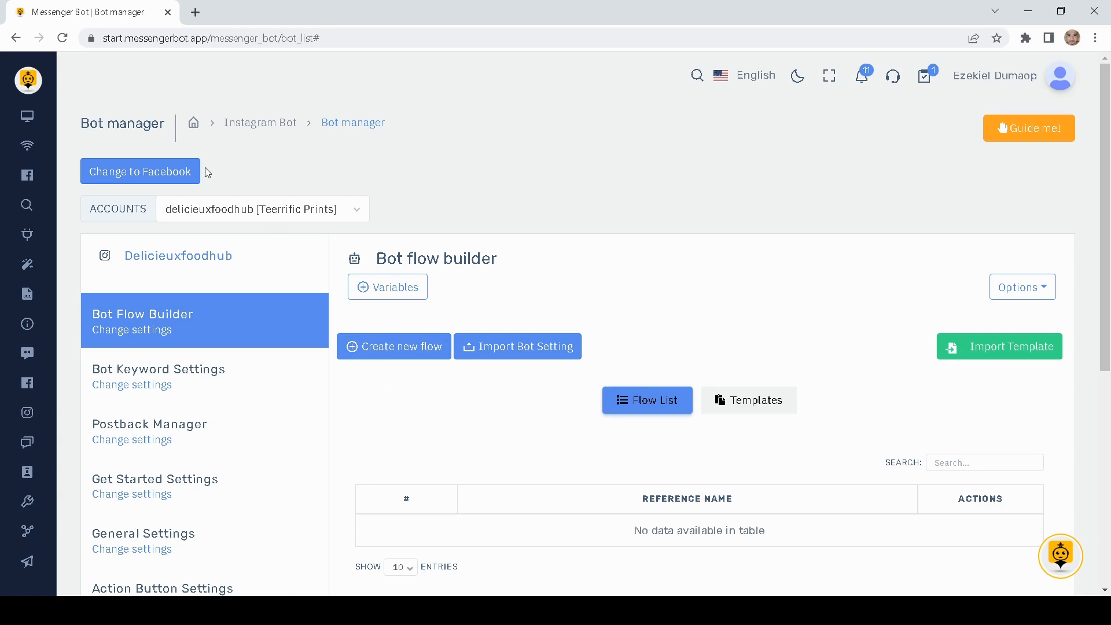
left_click(353, 339)
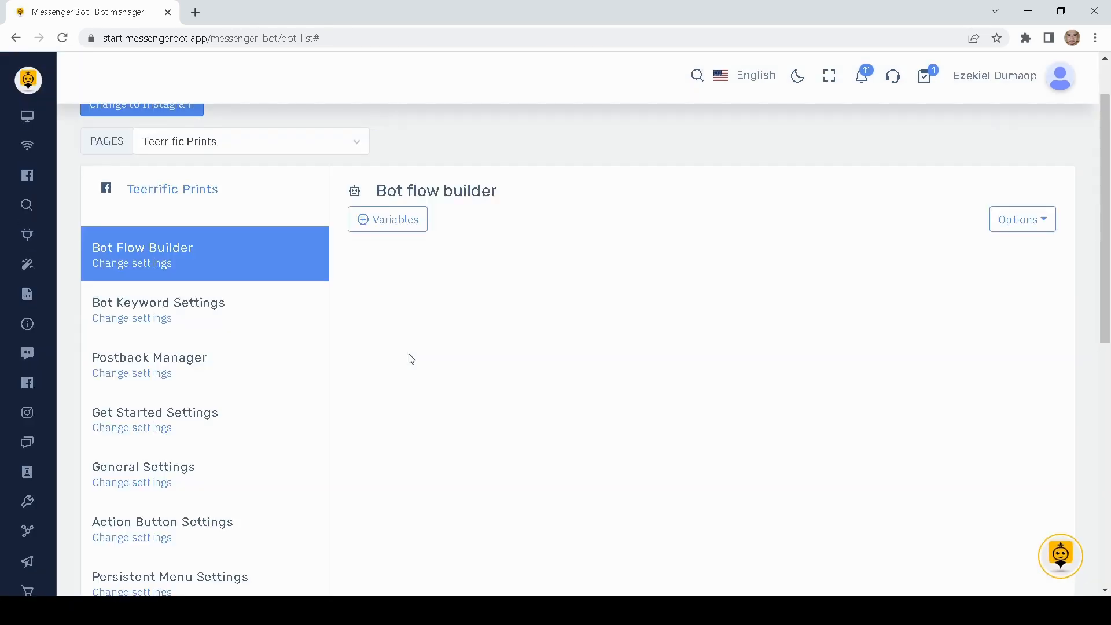
scroll(526, 358, "up", 2)
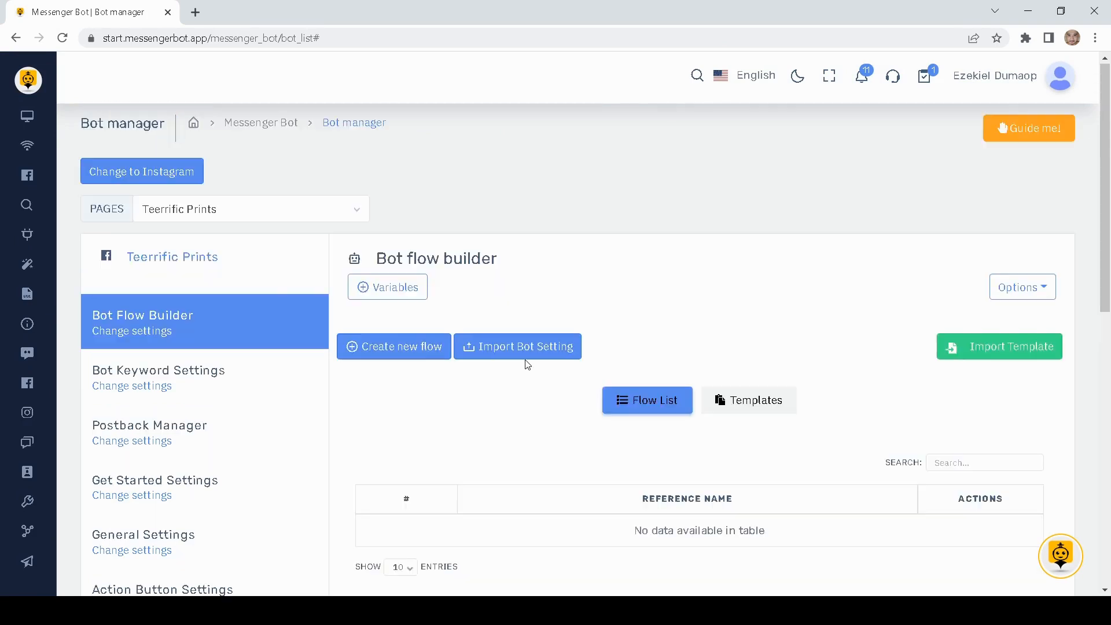
scroll(635, 307, "down", 2)
scroll(520, 315, "up", 2)
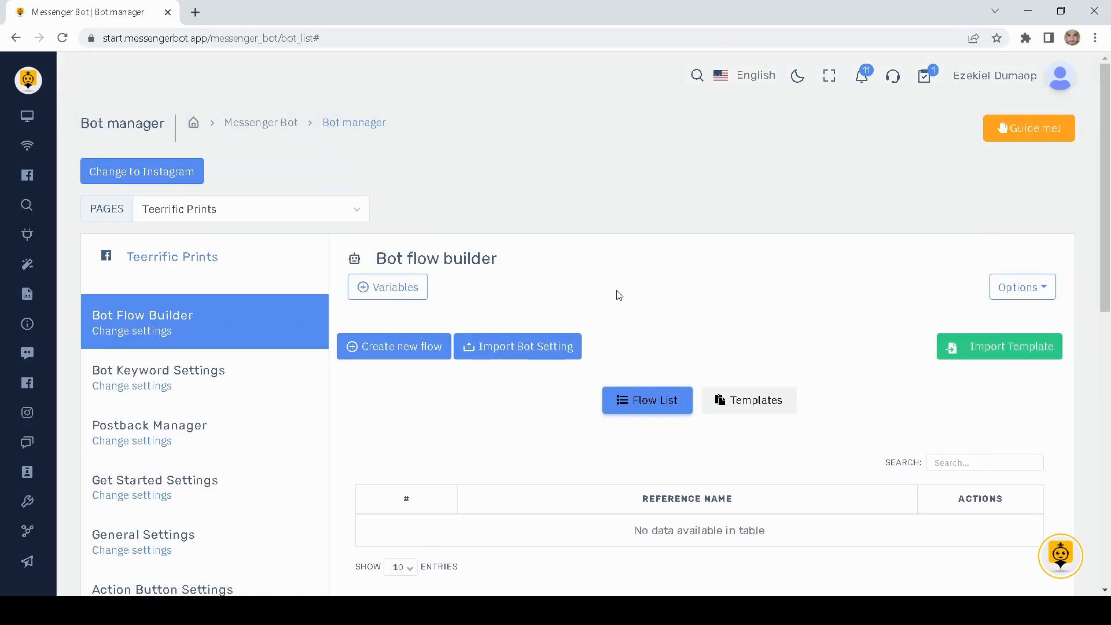
Examine the featured bot templates offered in the Bot Flow Builder
scroll(578, 397, "down", 1)
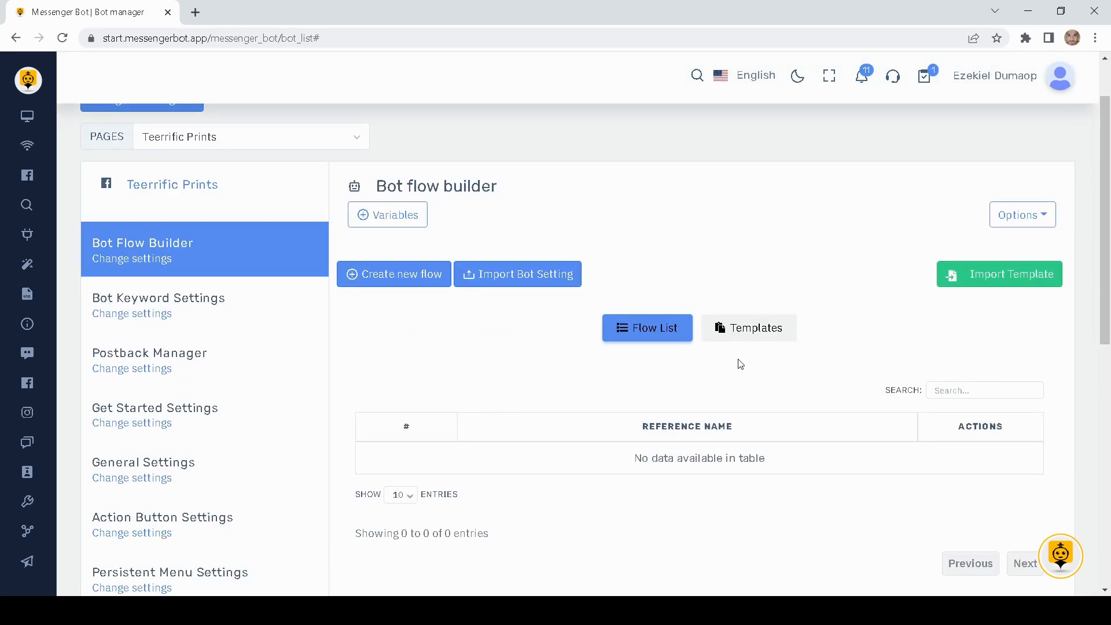
left_click(747, 326)
scroll(560, 347, "down", 5)
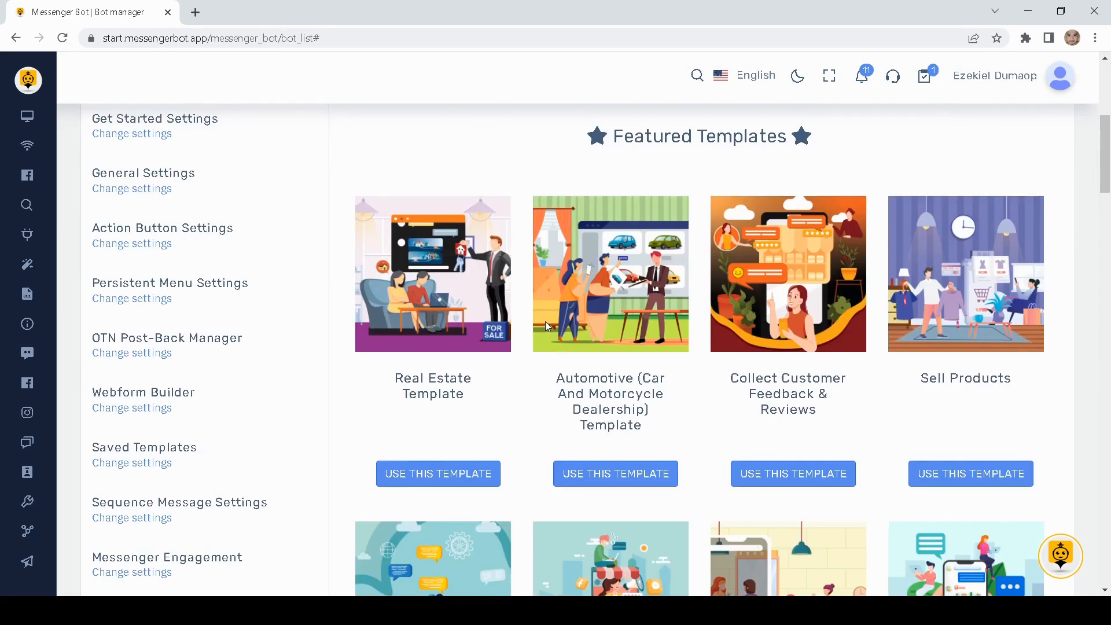
scroll(544, 321, "up", 3)
scroll(542, 310, "down", 3)
scroll(702, 404, "down", 6)
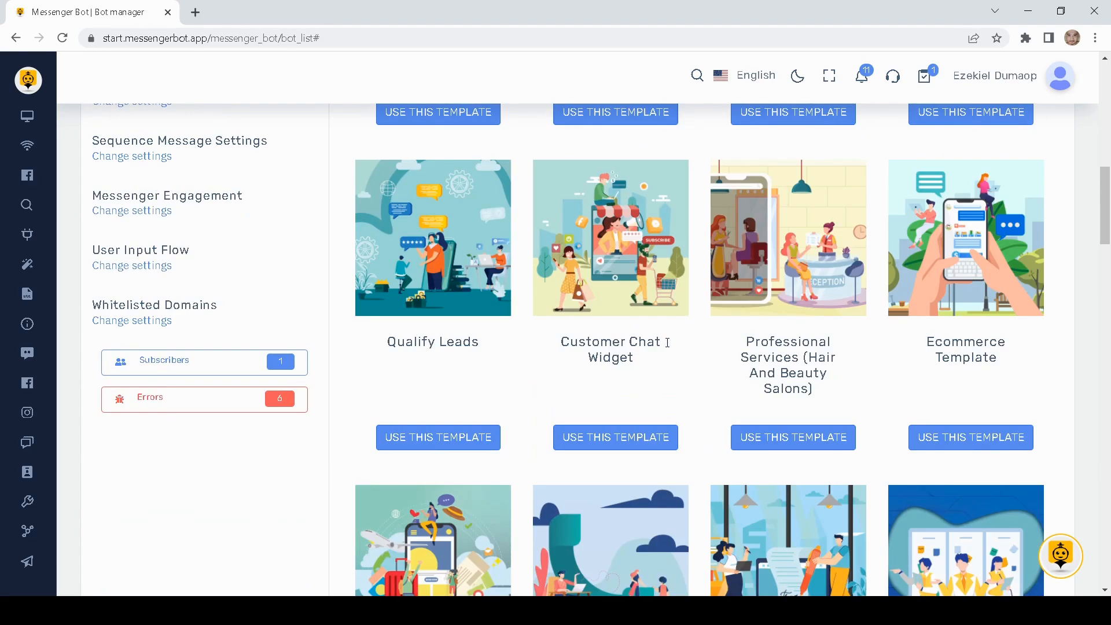
scroll(734, 363, "down", 6)
scroll(734, 367, "up", 4)
scroll(702, 371, "down", 10)
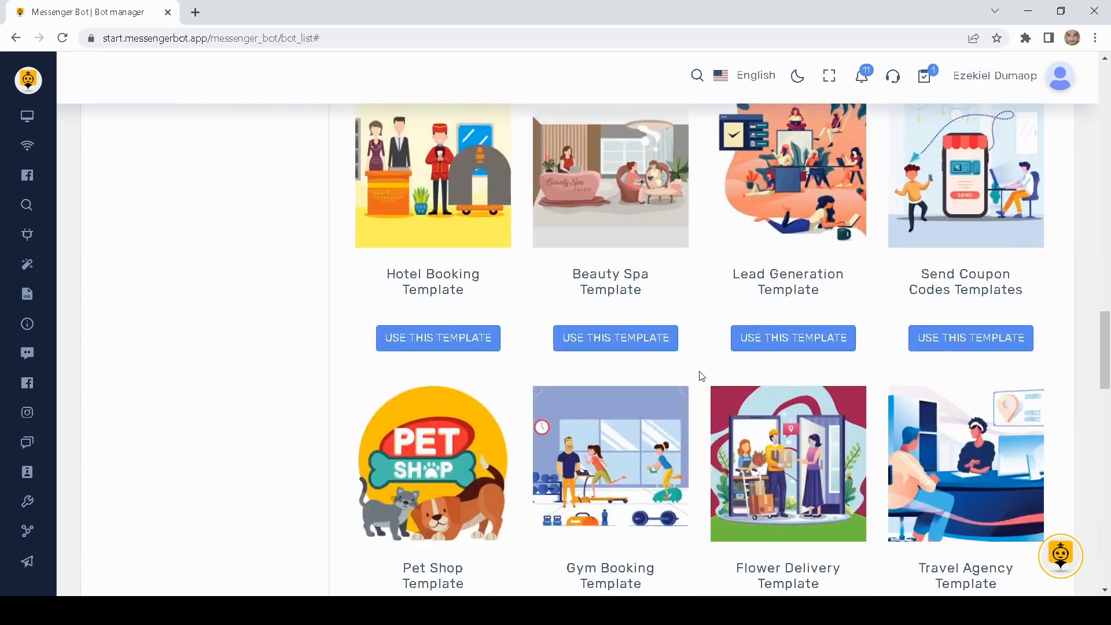
scroll(700, 370, "up", 15)
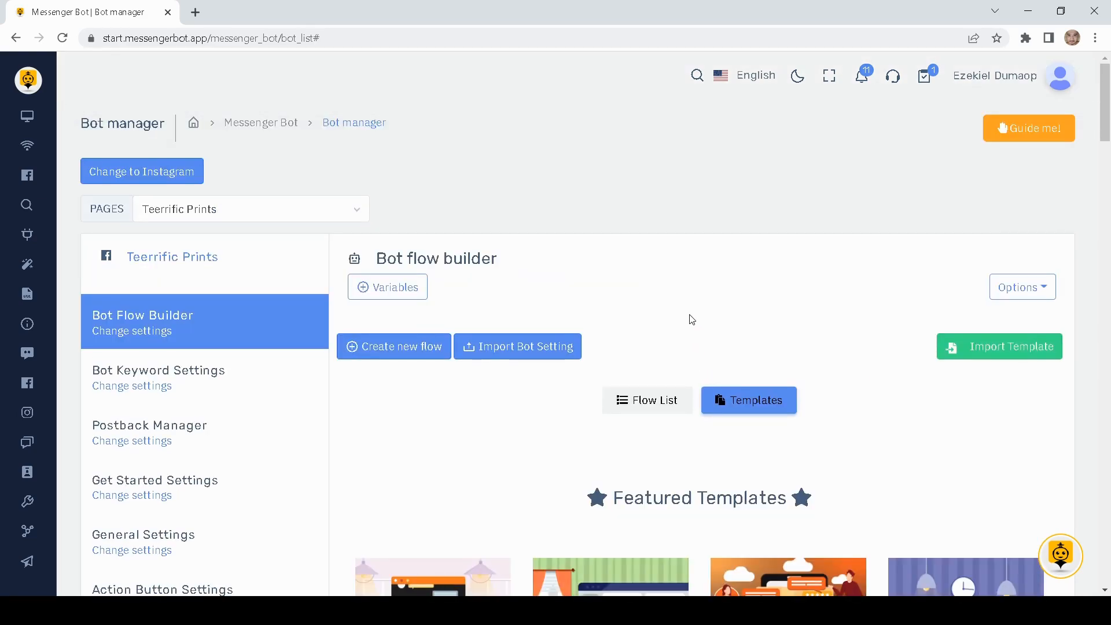
scroll(691, 319, "down", 8)
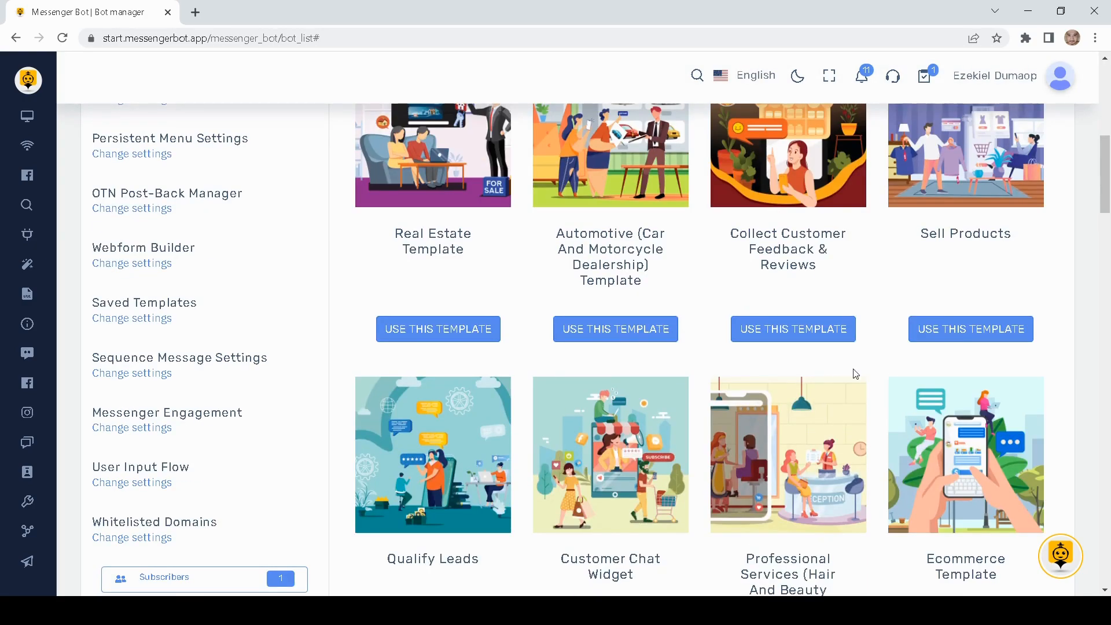
scroll(880, 405, "down", 6)
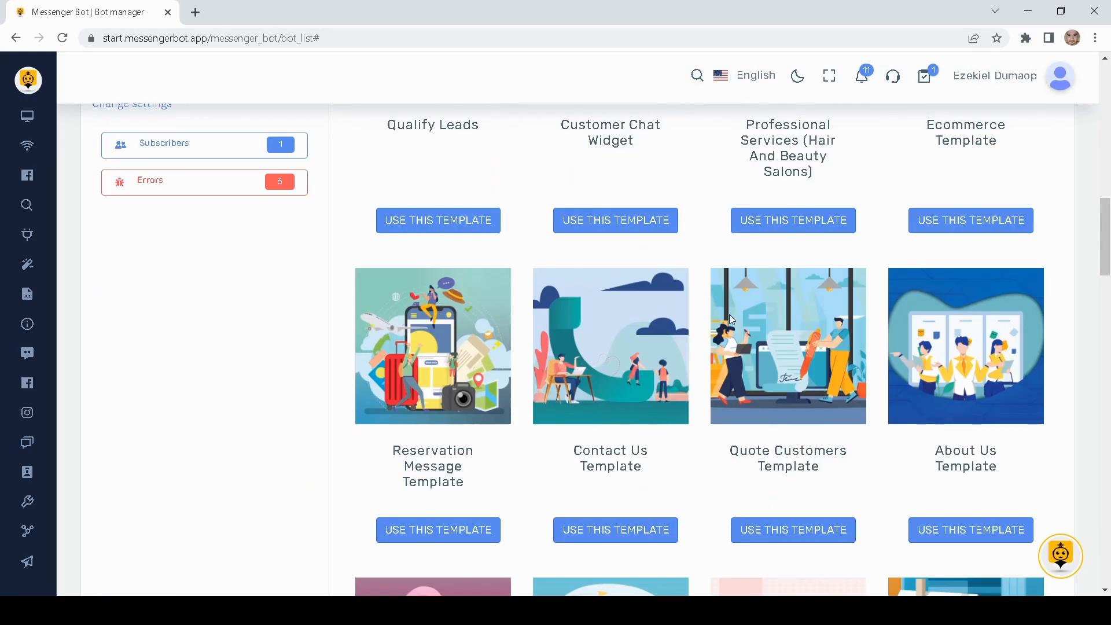
scroll(730, 314, "up", 7)
scroll(732, 318, "up", 5)
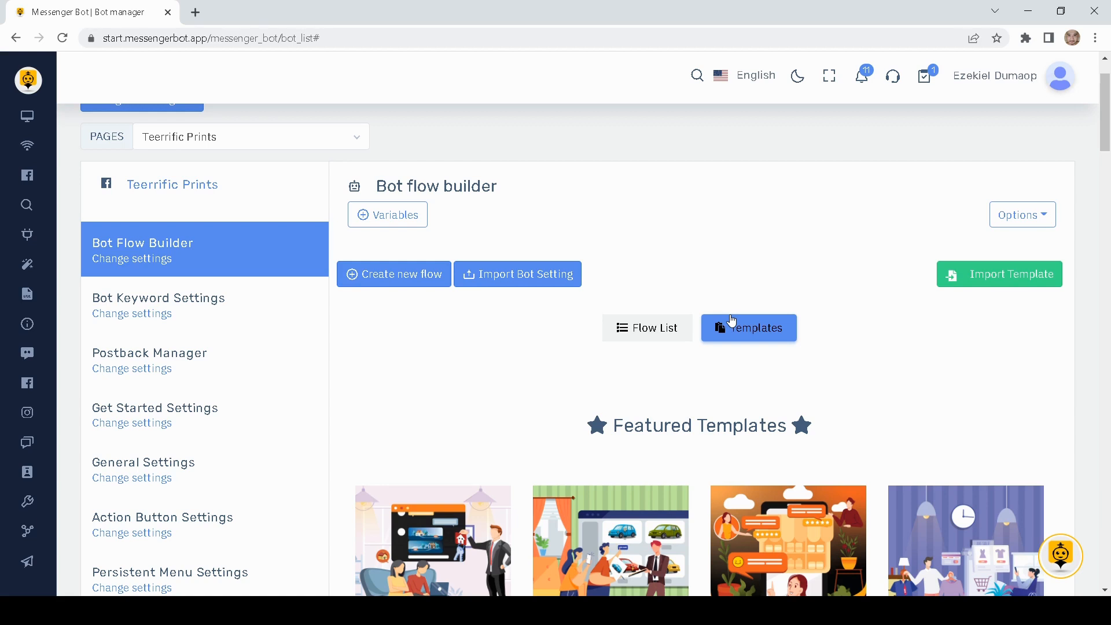
Return to the flow list and create a new bot flow for the Teerrific Prints page
left_click(648, 336)
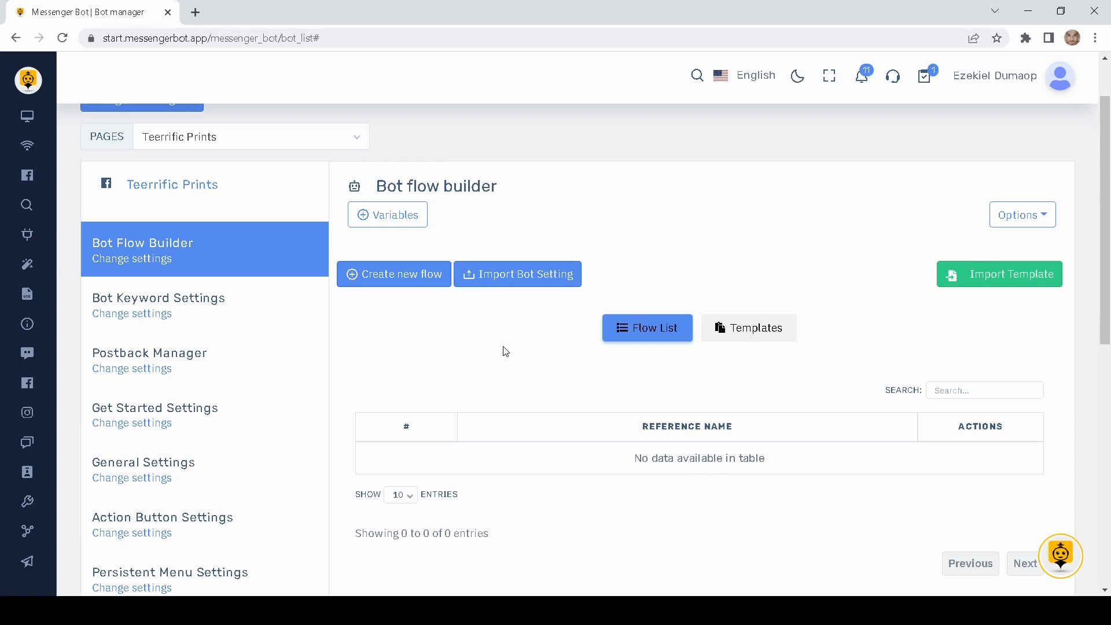
scroll(504, 396, "up", 1)
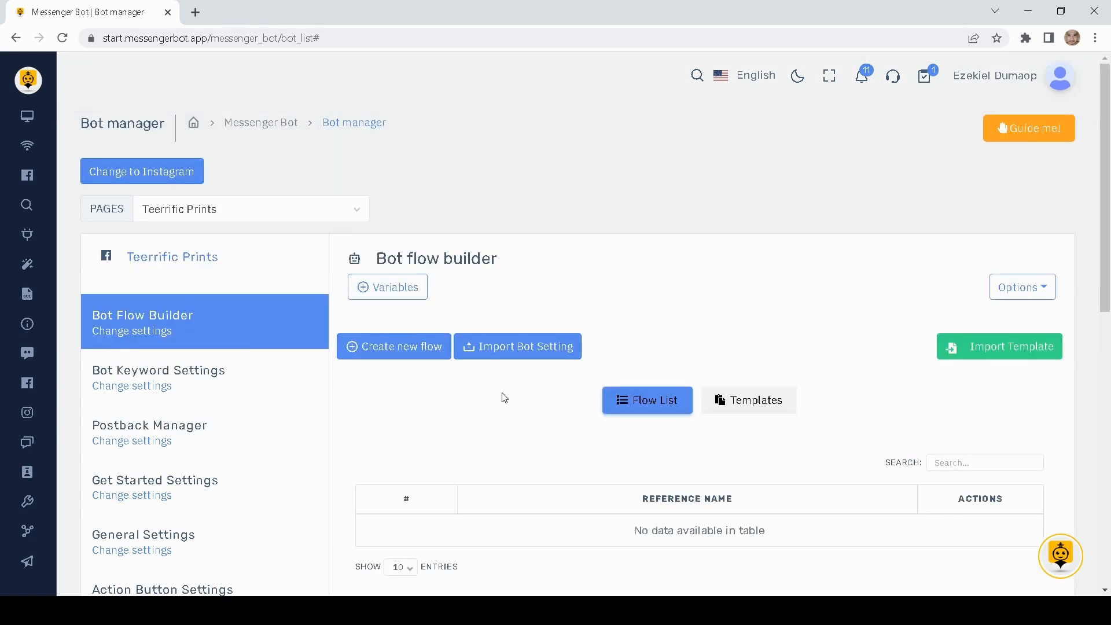
scroll(504, 397, "down", 1)
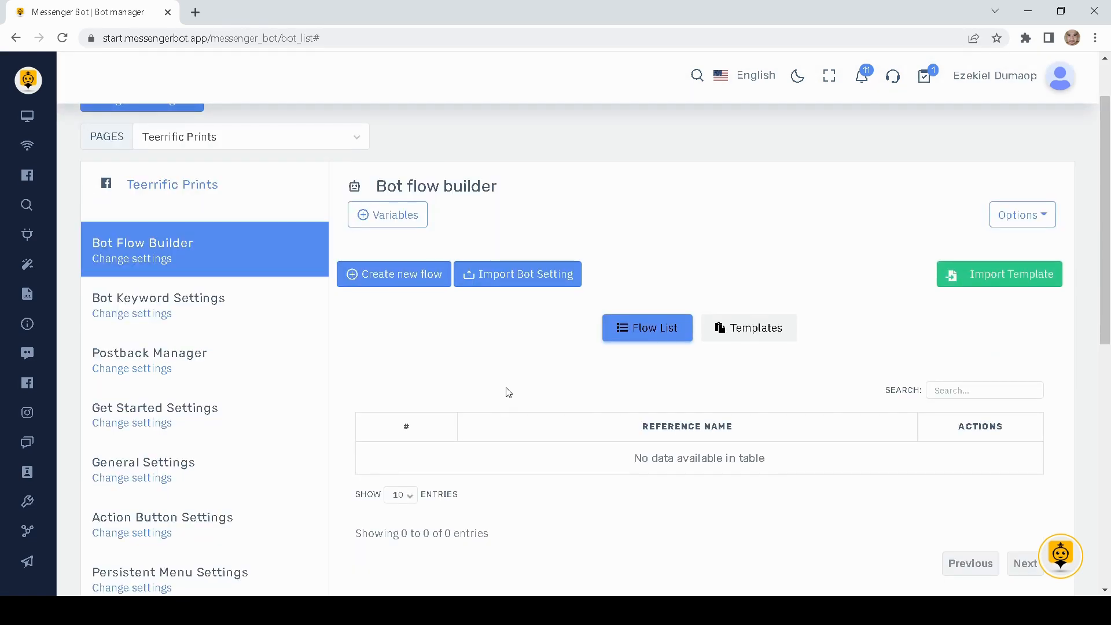
left_click(405, 278)
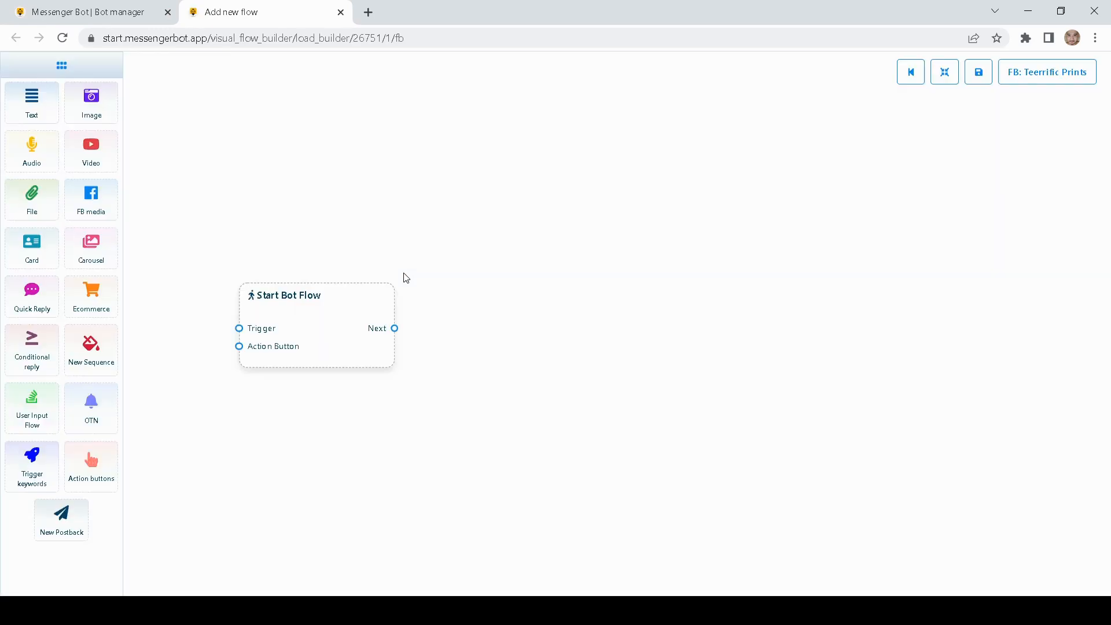
Reposition the Start Bot Flow block on the canvas and place a Trigger keywords block to its left
left_click_drag(313, 249, 414, 245)
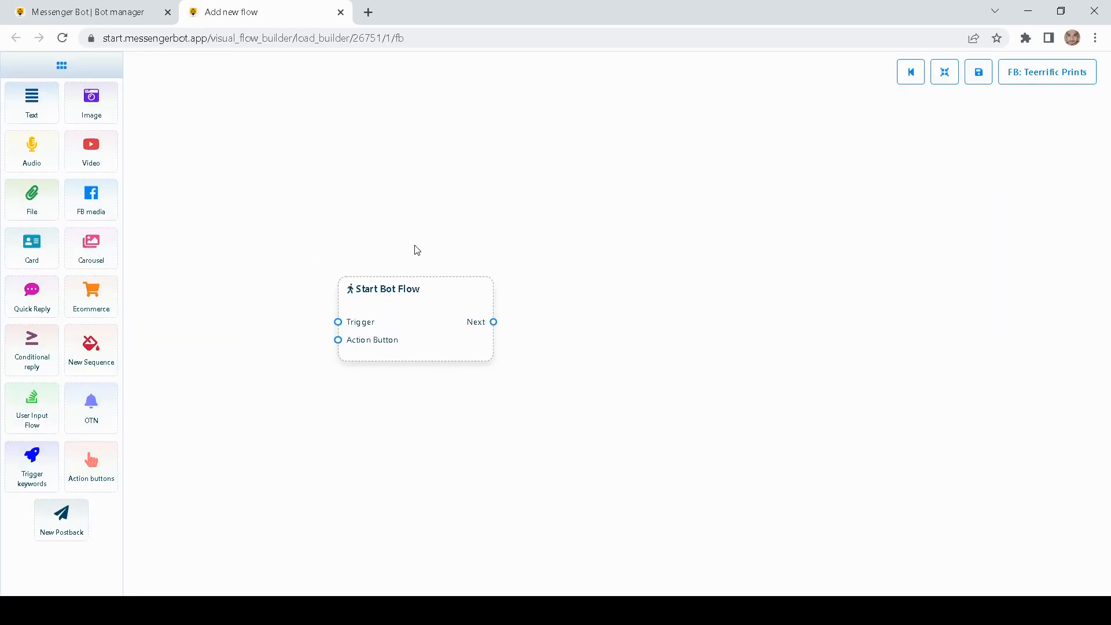
mouse_move(443, 322)
left_mouse_down()
mouse_move(409, 262)
mouse_move(461, 318)
mouse_move(431, 293)
mouse_move(424, 323)
left_mouse_up()
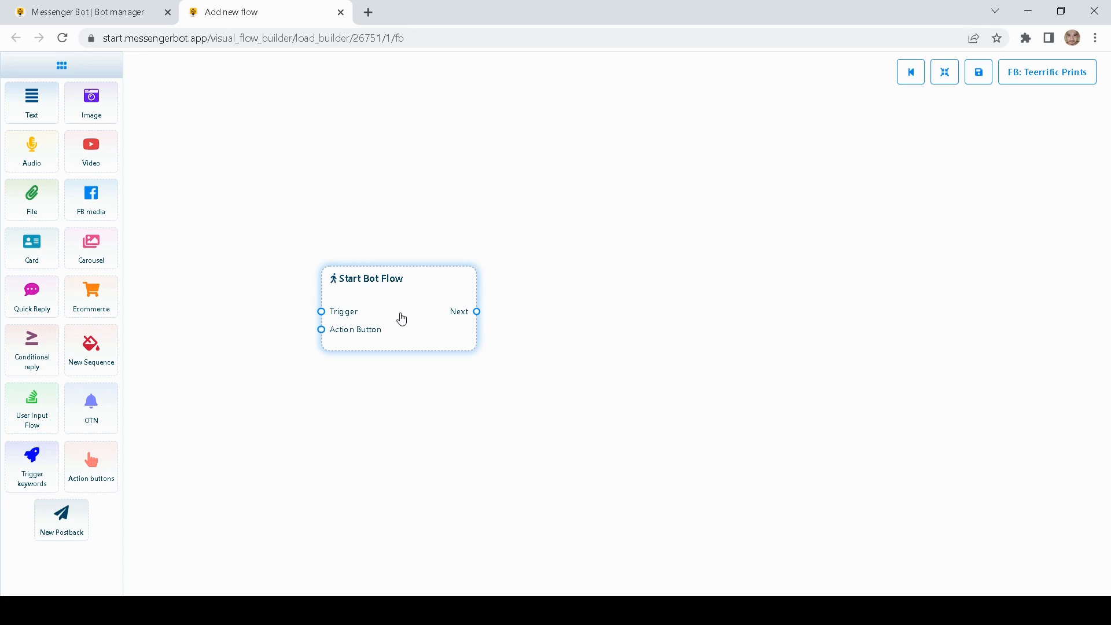
left_click_drag(399, 307, 398, 335)
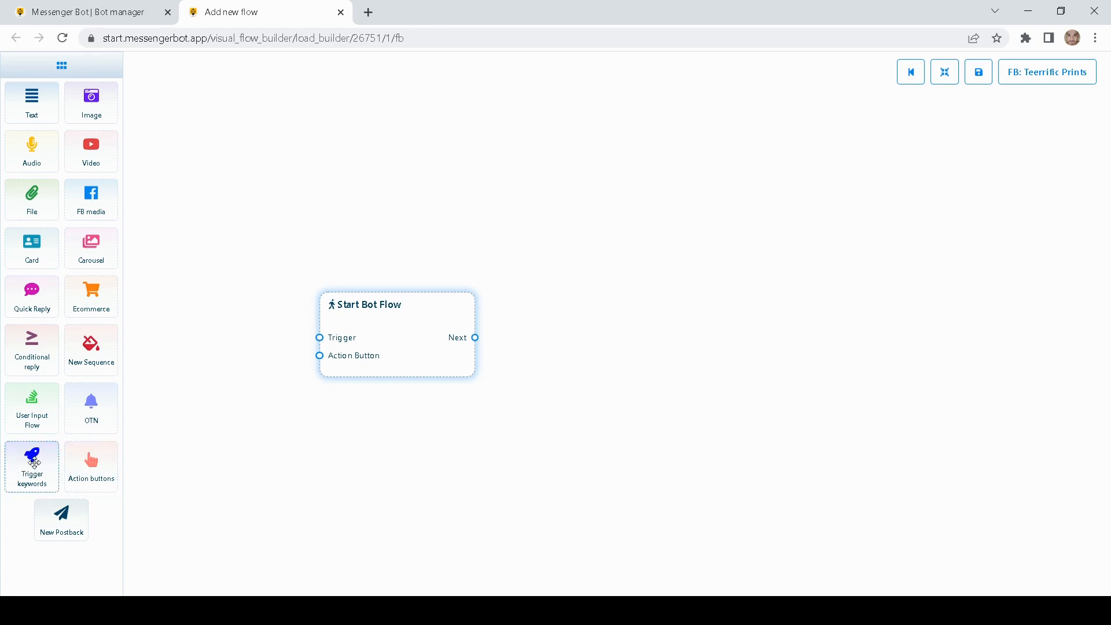
left_click_drag(34, 462, 208, 277)
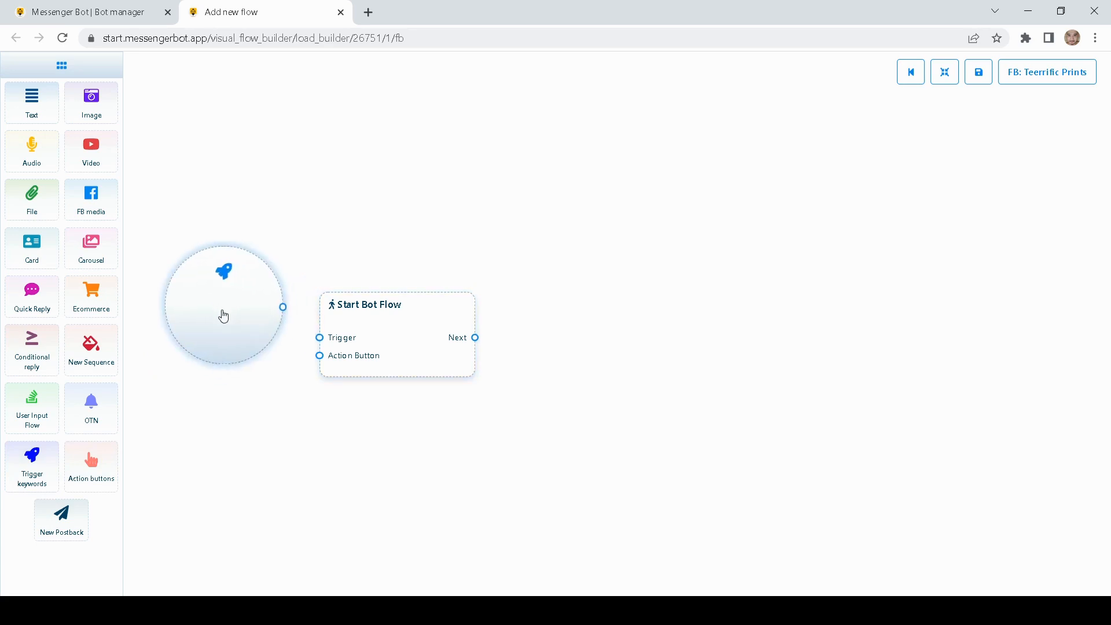
left_click_drag(224, 317, 216, 312)
Add an Action buttons block to the canvas beneath the trigger keywords block
left_click_drag(110, 461, 241, 450)
left_click_drag(309, 492, 245, 483)
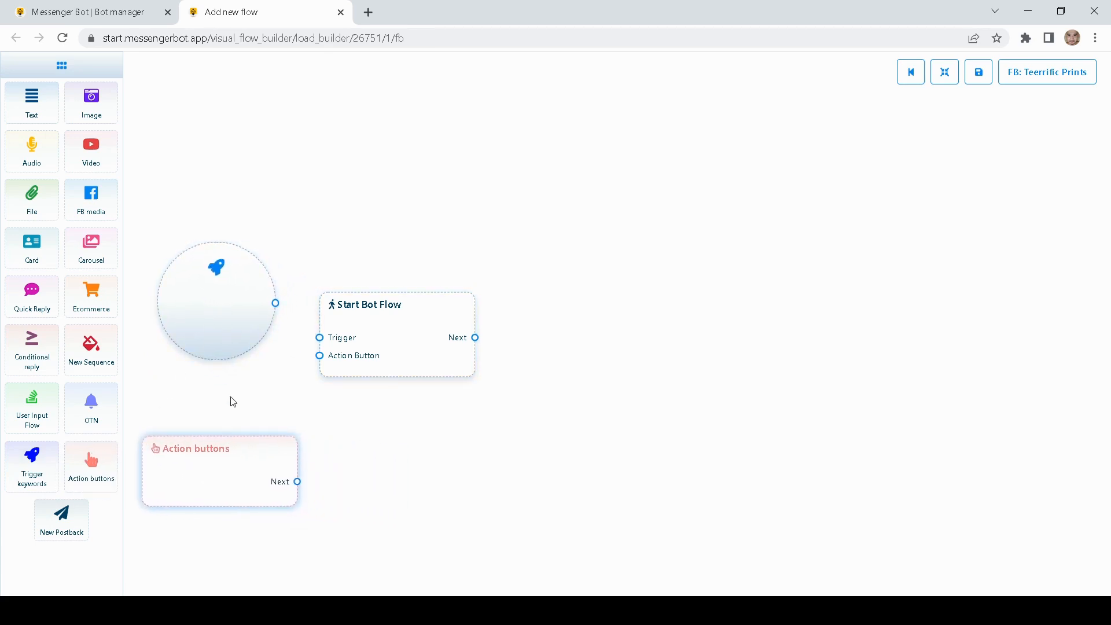
left_click_drag(231, 399, 301, 392)
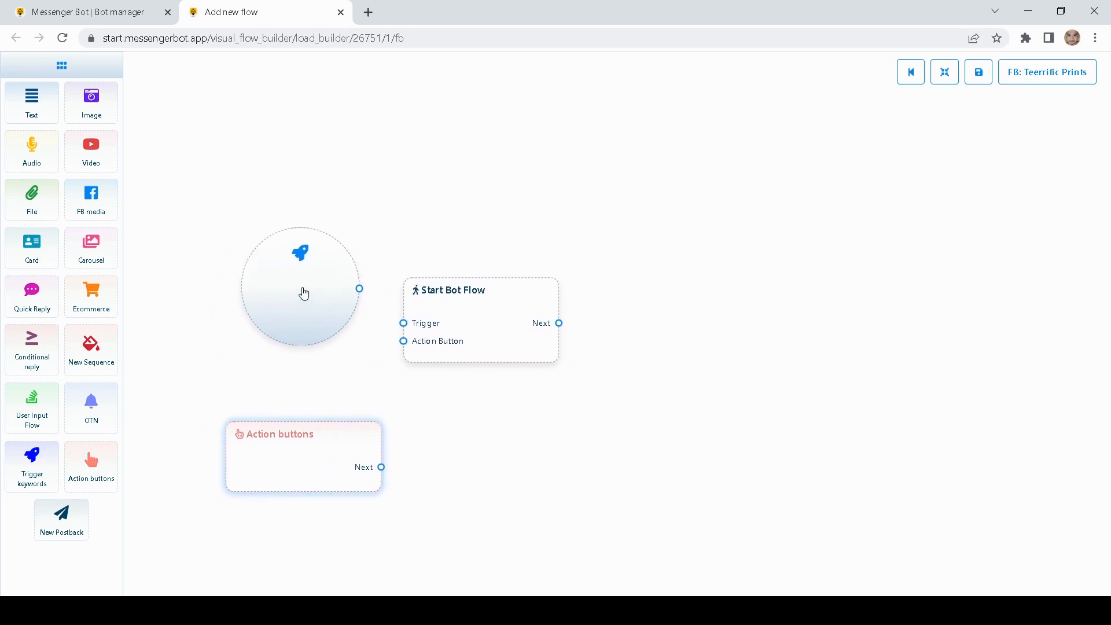
View the configuration of the trigger keywords block without changing it, and that of the Action buttons block
double_click(303, 294)
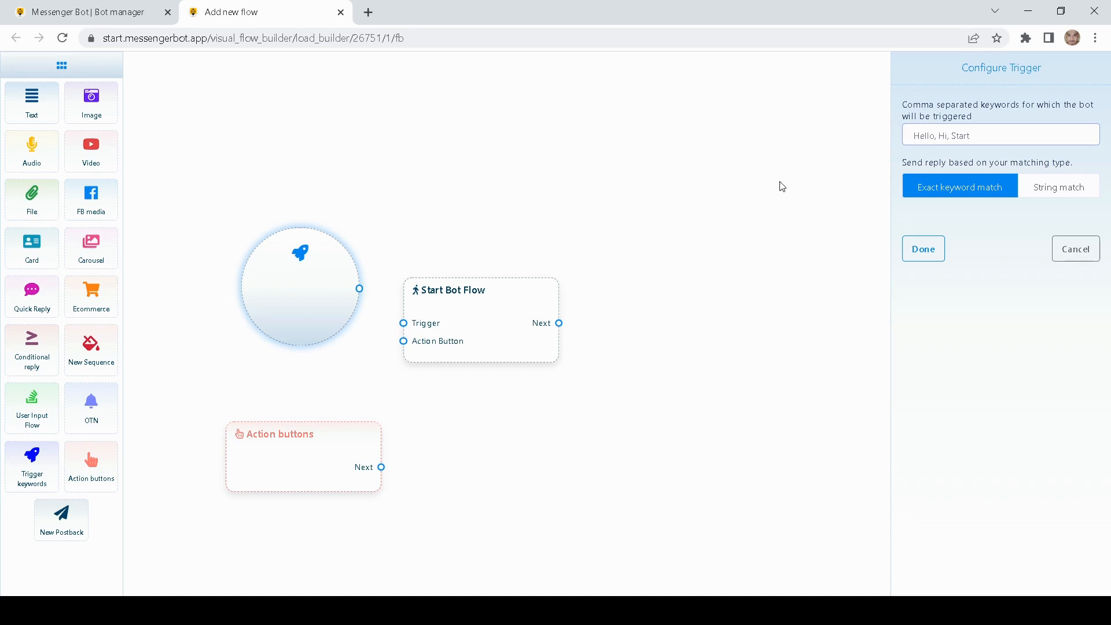
left_click(1065, 250)
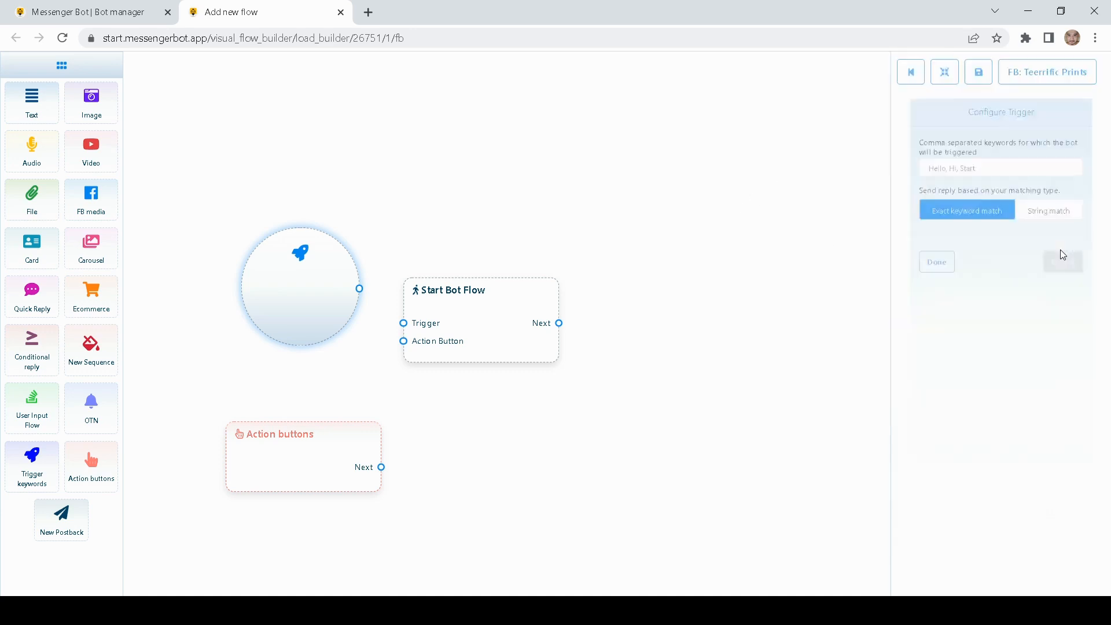
left_click(315, 478)
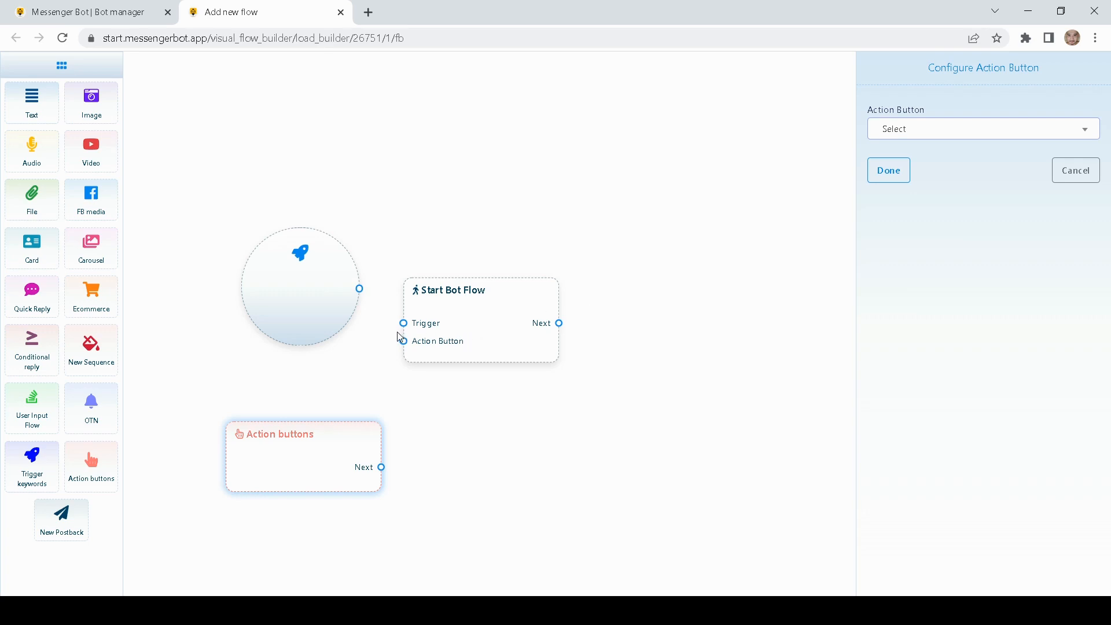
Shift the Start Bot Flow and trigger keywords blocks slightly downward and delete the Action buttons block
left_click_drag(450, 343, 481, 373)
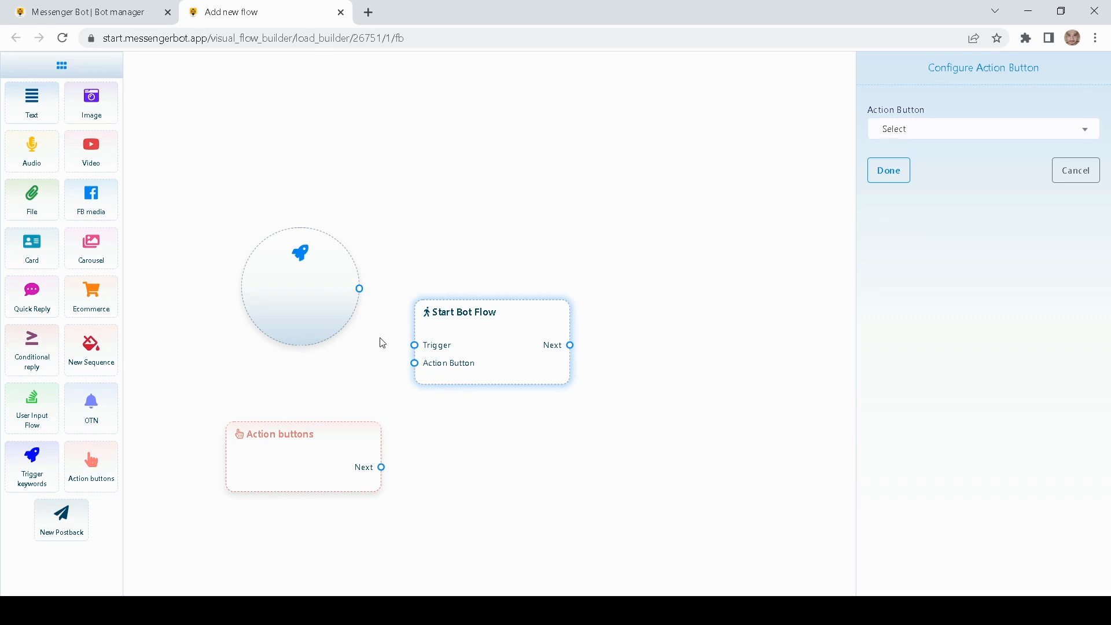
left_click_drag(322, 297, 328, 331)
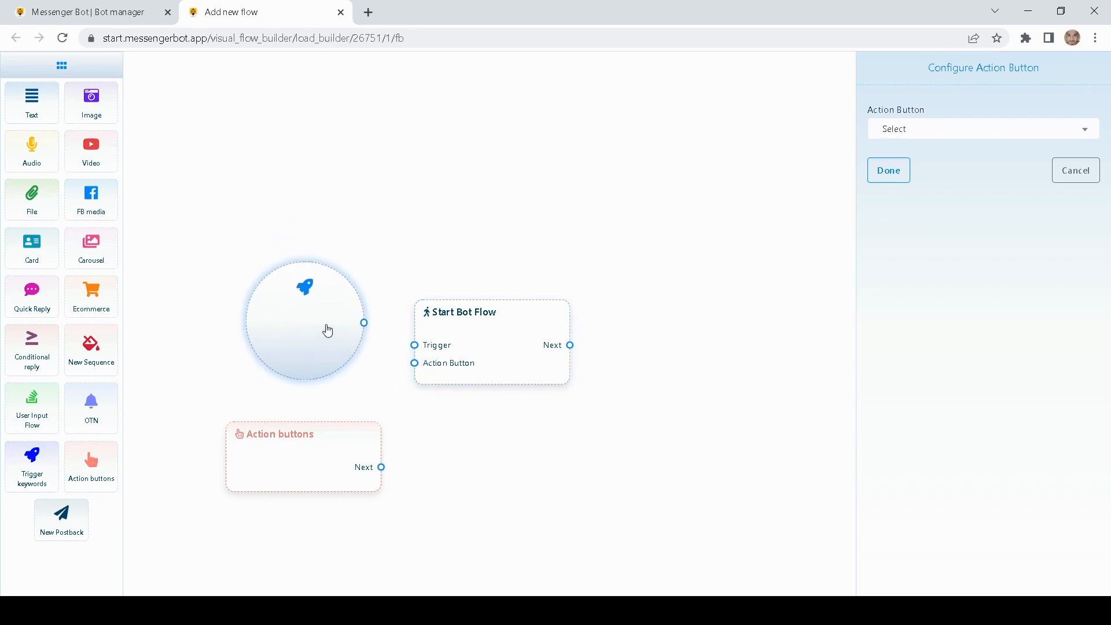
right_click(294, 459)
left_click(326, 469)
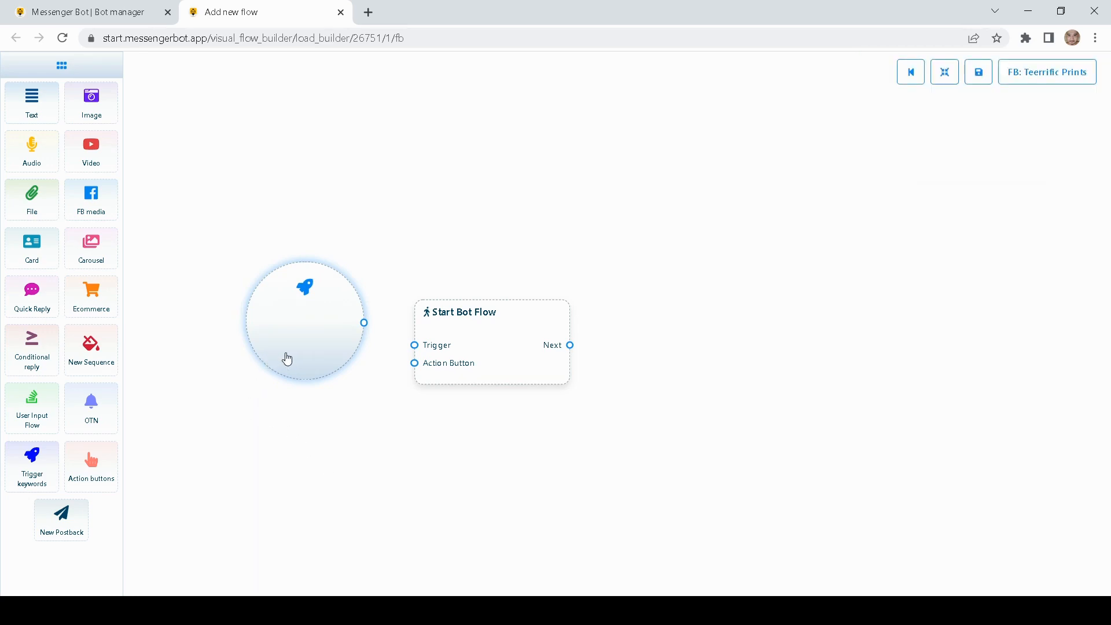
Delete the existing trigger keywords block and place a new one beside the Start Bot Flow block
left_click_drag(286, 359, 296, 383)
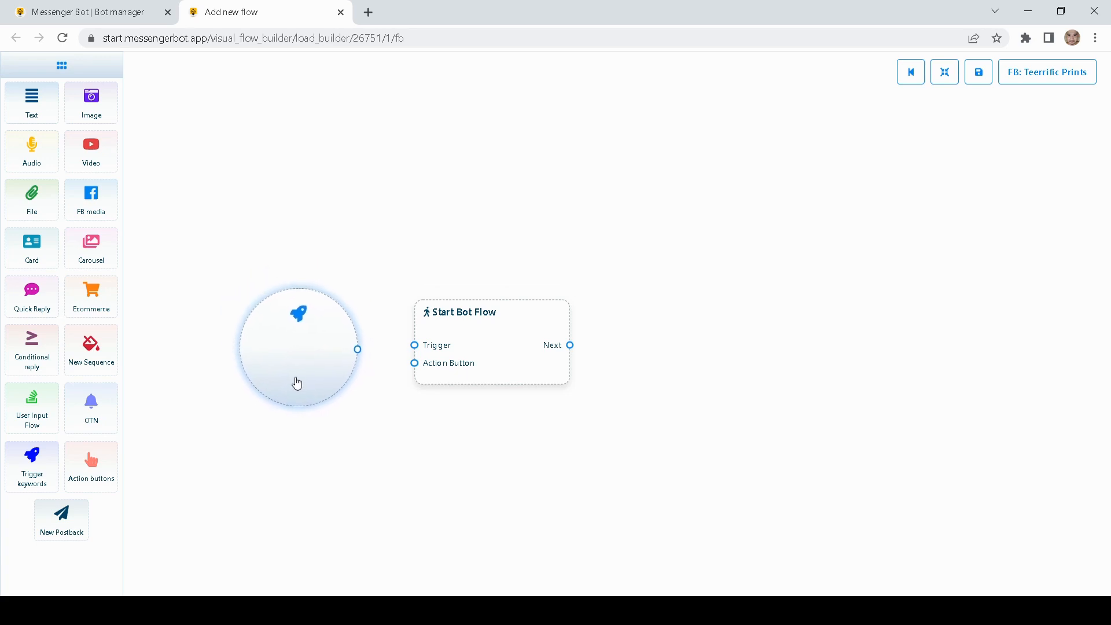
right_click(303, 359)
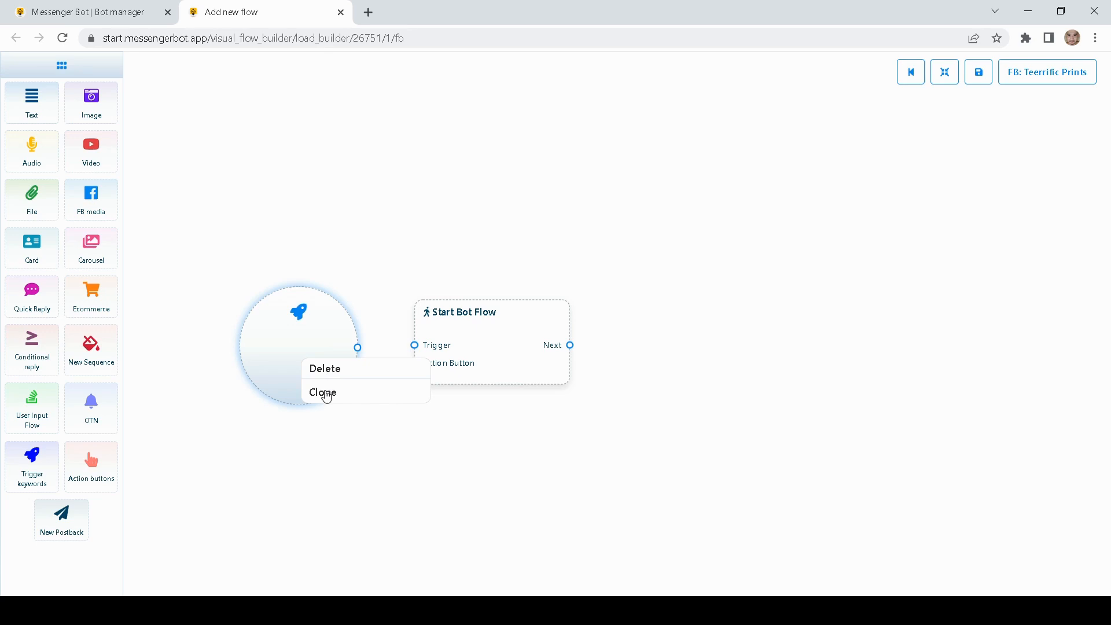
left_click(324, 371)
left_click_drag(53, 446, 353, 339)
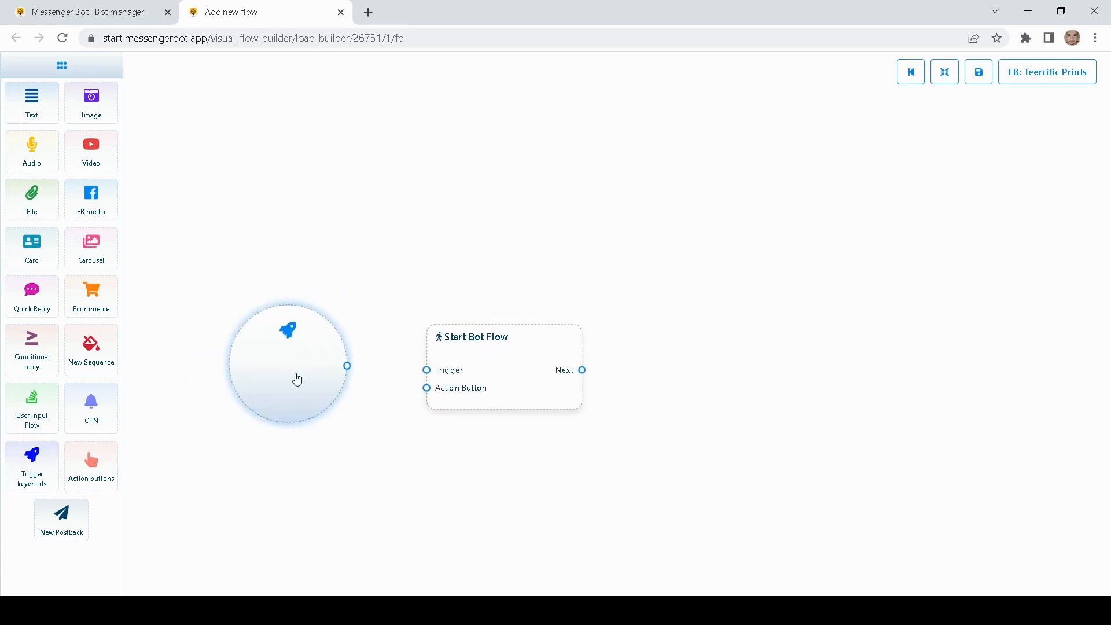
Connect the trigger keywords block's output to the Trigger input of the Start Bot Flow block
left_click_drag(297, 380, 300, 382)
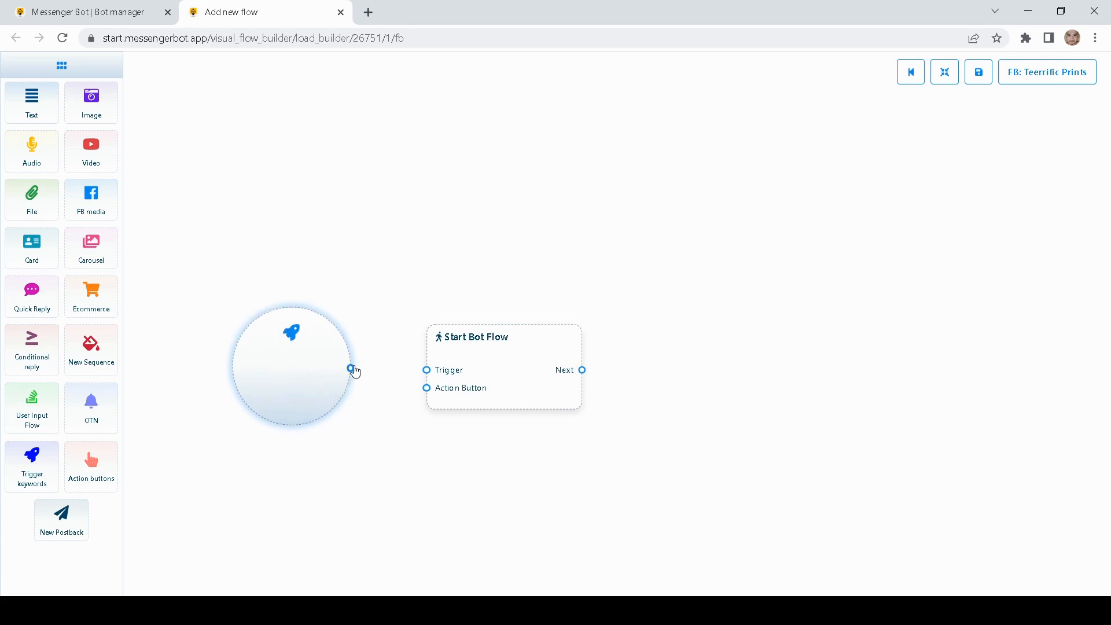
left_click_drag(351, 369, 427, 375)
left_click_drag(286, 383, 291, 385)
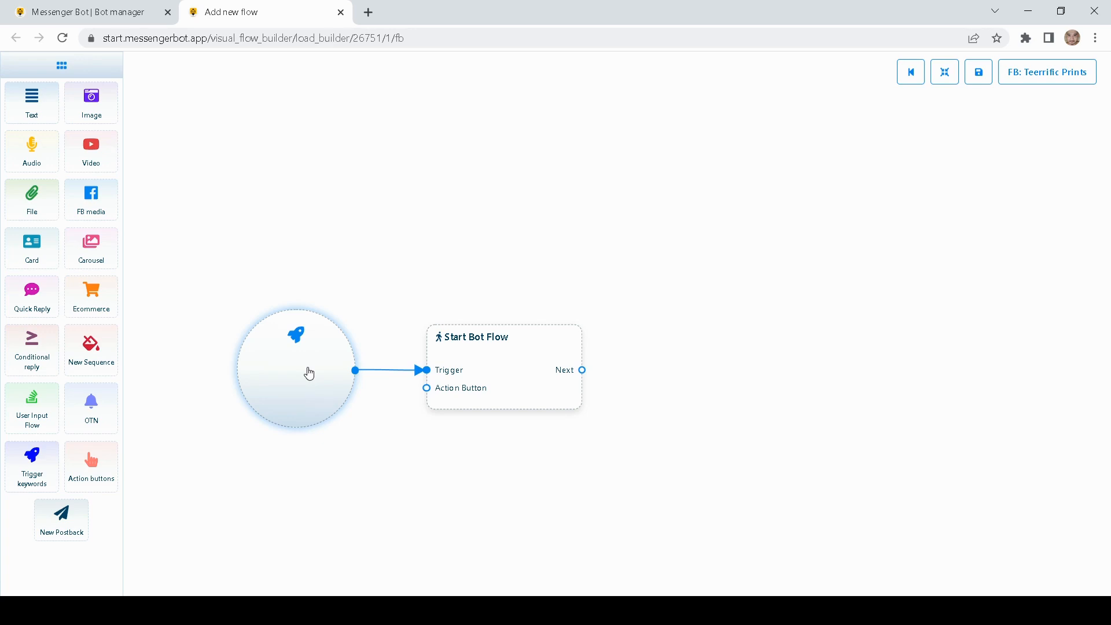
Open the trigger keywords block's configuration and enter Hello as the keyword that triggers the bot
left_click(309, 373)
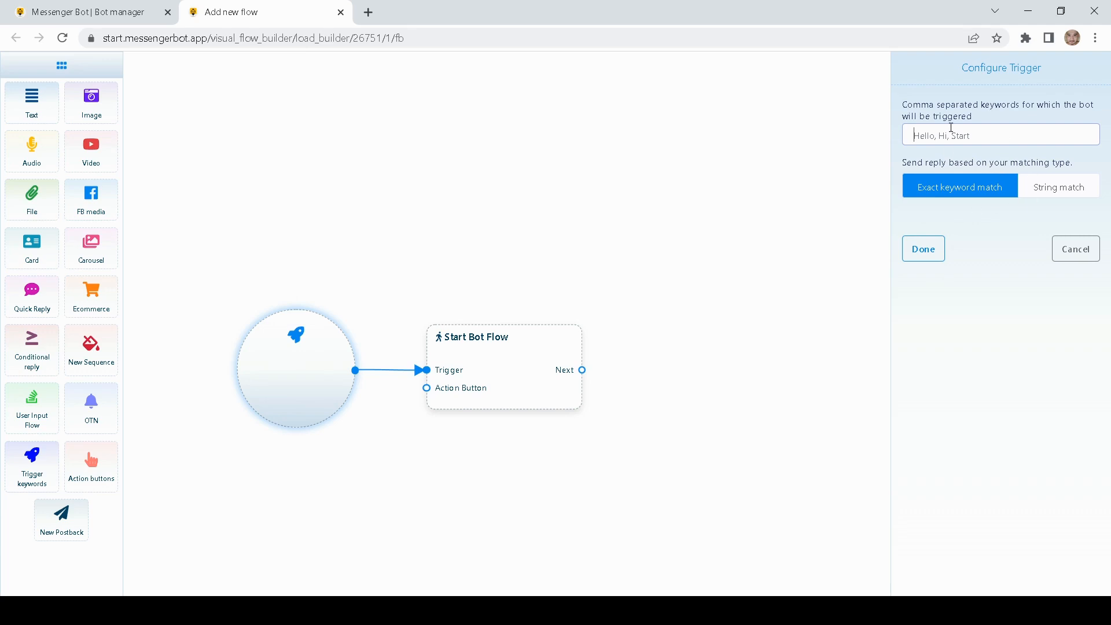
left_click(975, 143)
type("Hello")
left_click(972, 225)
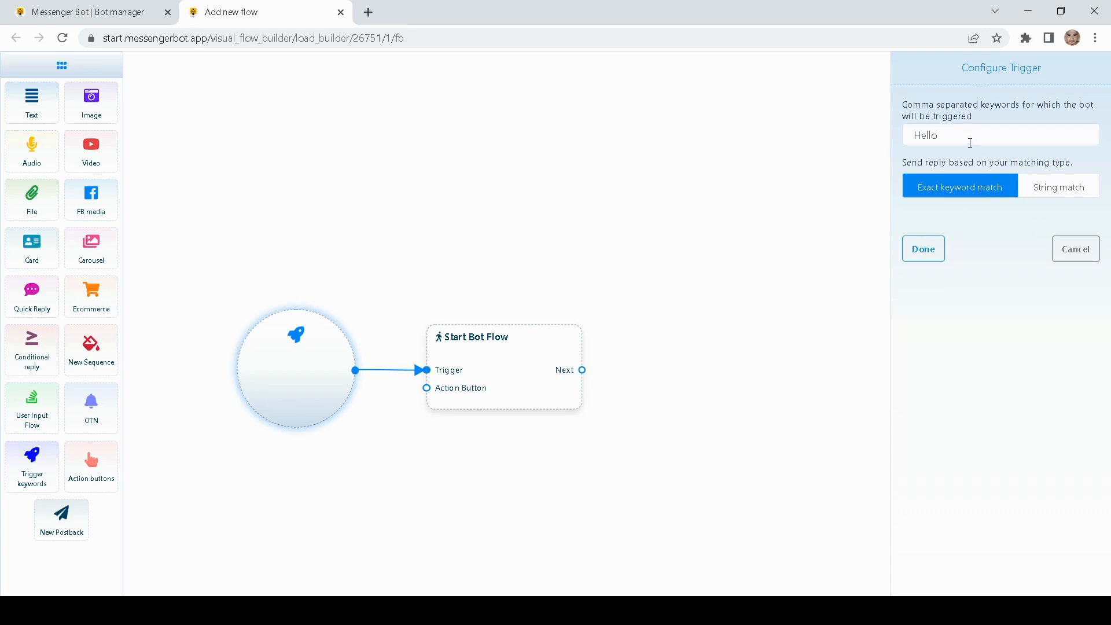
Set the trigger's reply matching type to String match and apply the trigger configuration
left_click_drag(964, 135, 914, 135)
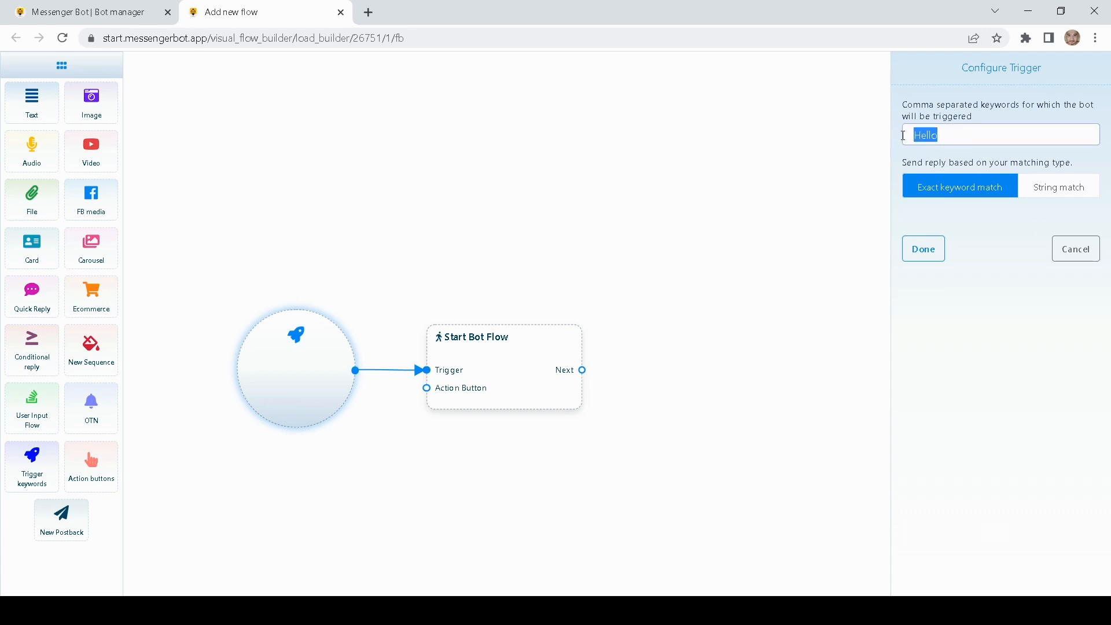
left_click(1018, 243)
left_click(1042, 201)
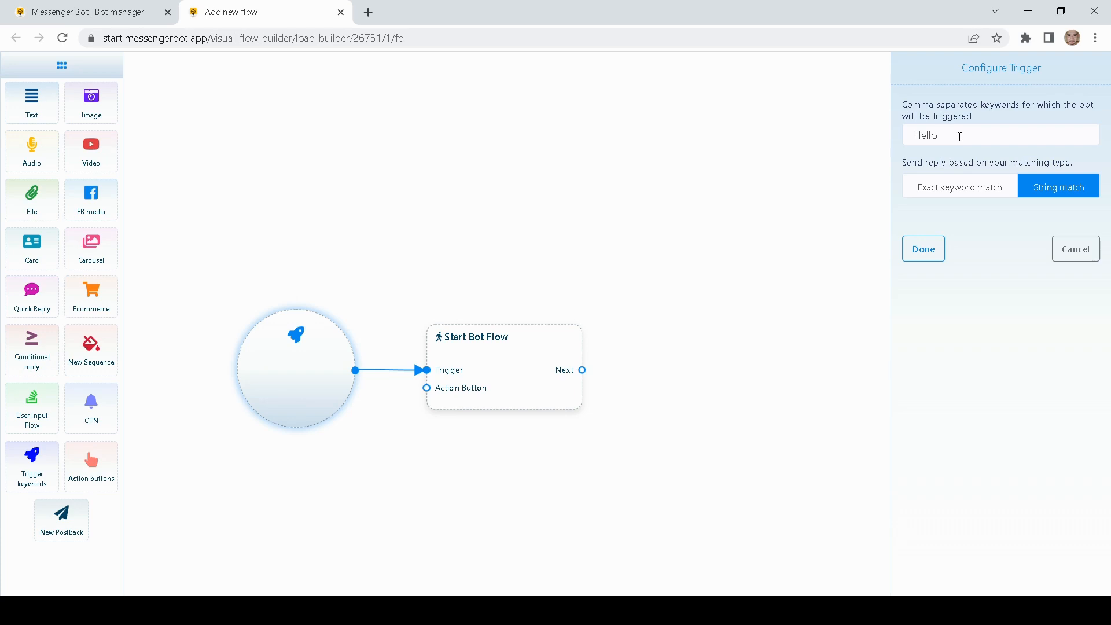
left_click_drag(959, 136, 918, 128)
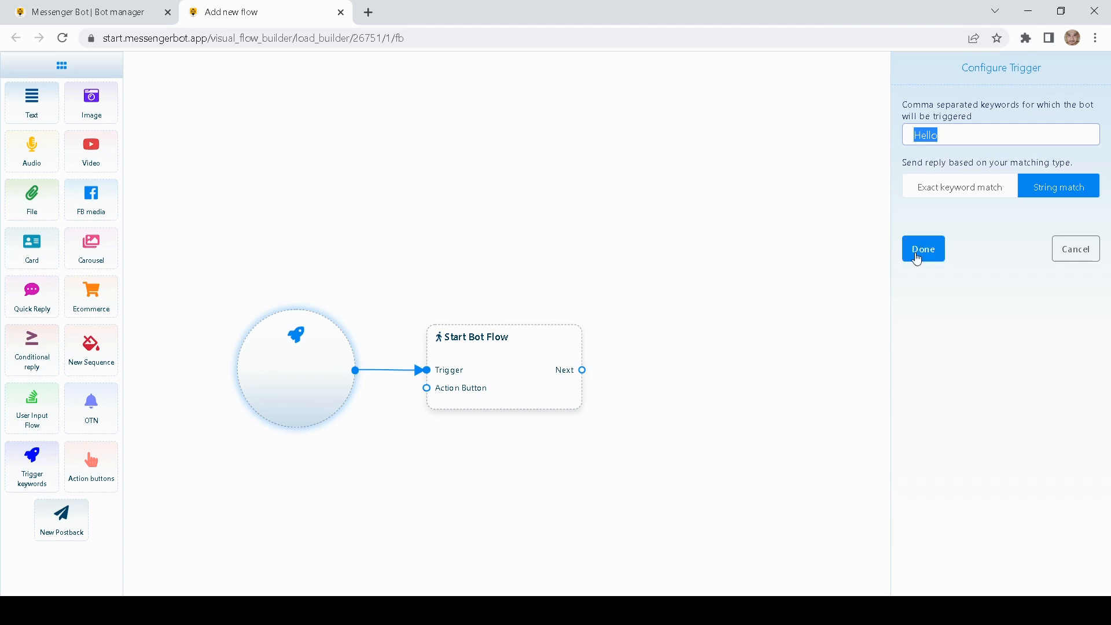
left_click(920, 304)
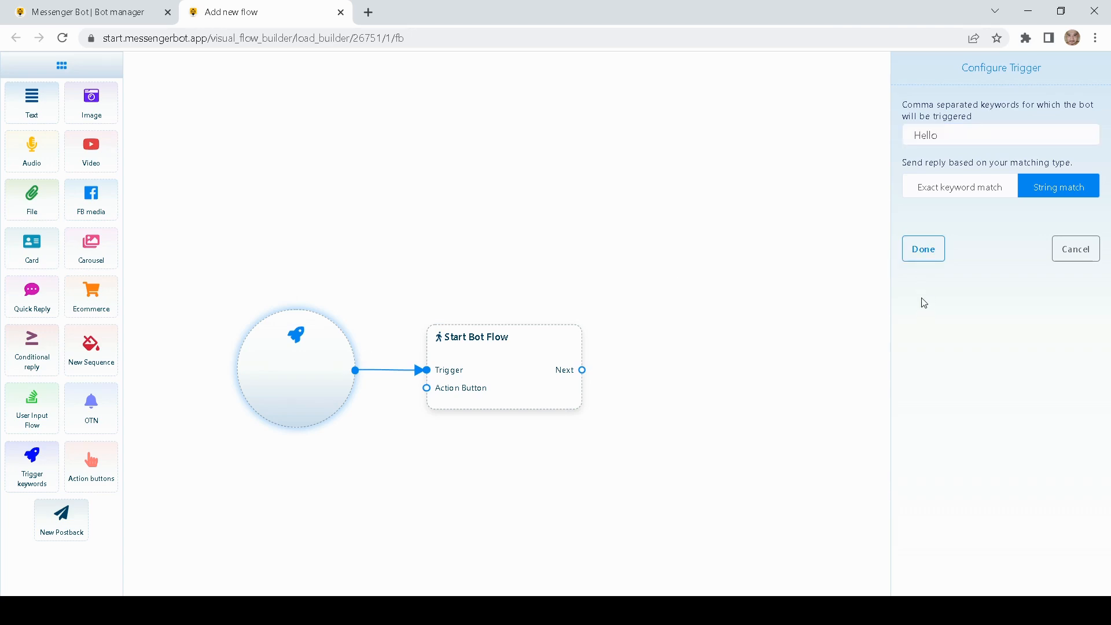
left_click(923, 248)
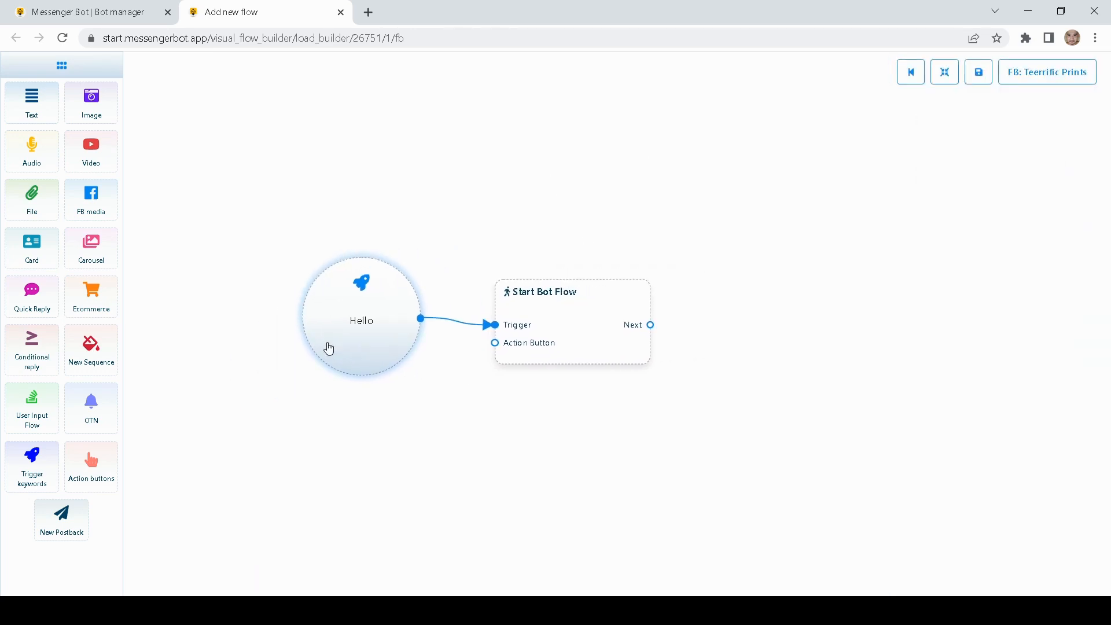
double_click(372, 335)
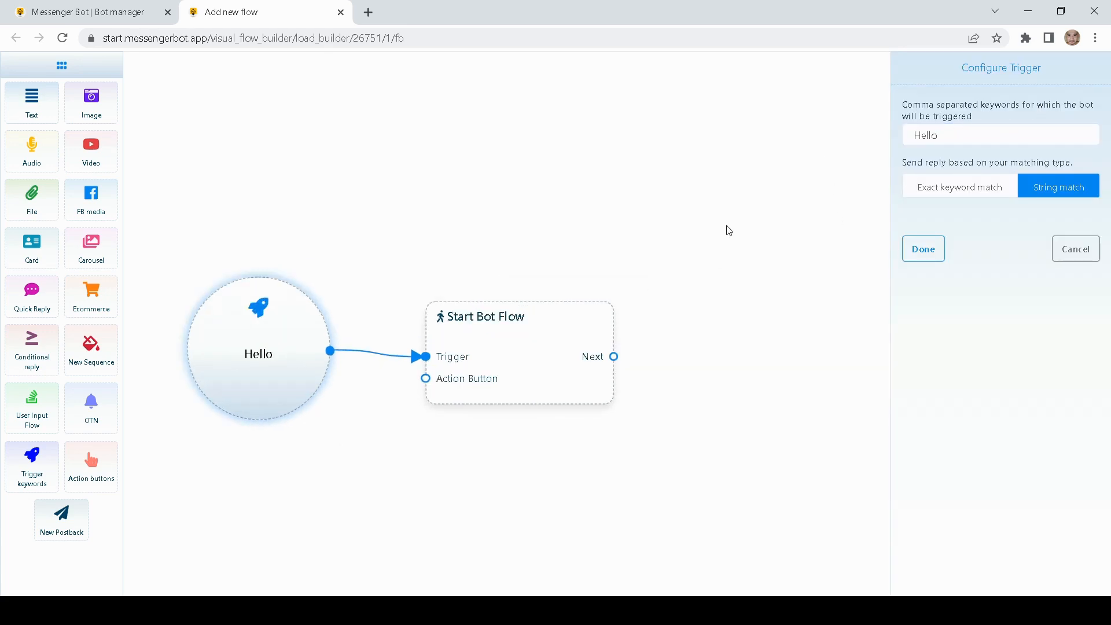
left_click(913, 246)
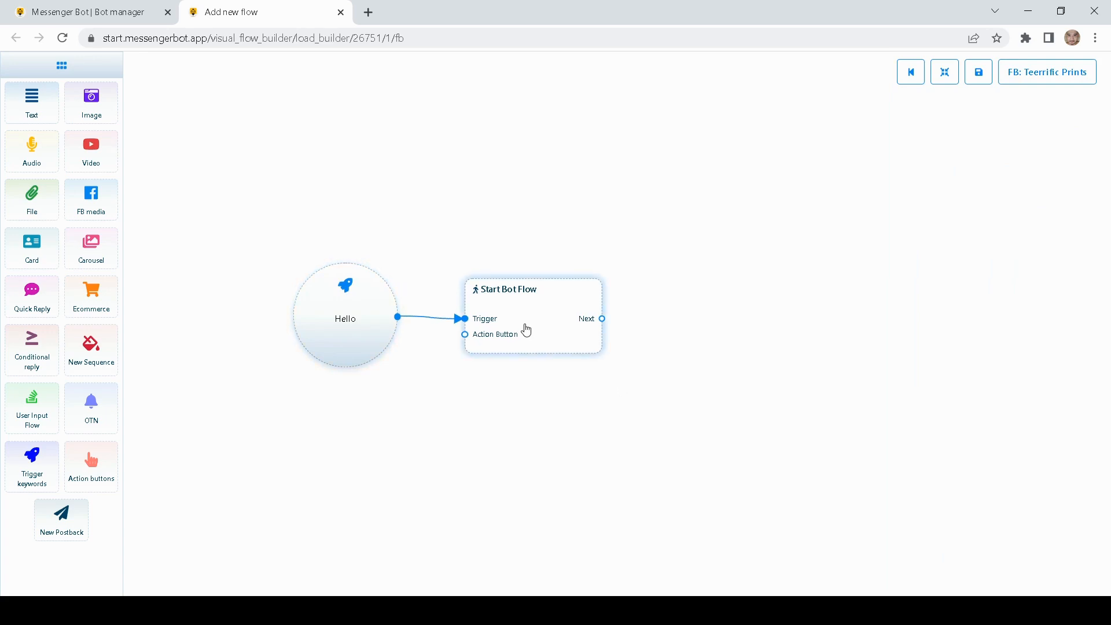
Title the Start Bot Flow block "FB Component Demo" and apply its configuration
double_click(525, 327)
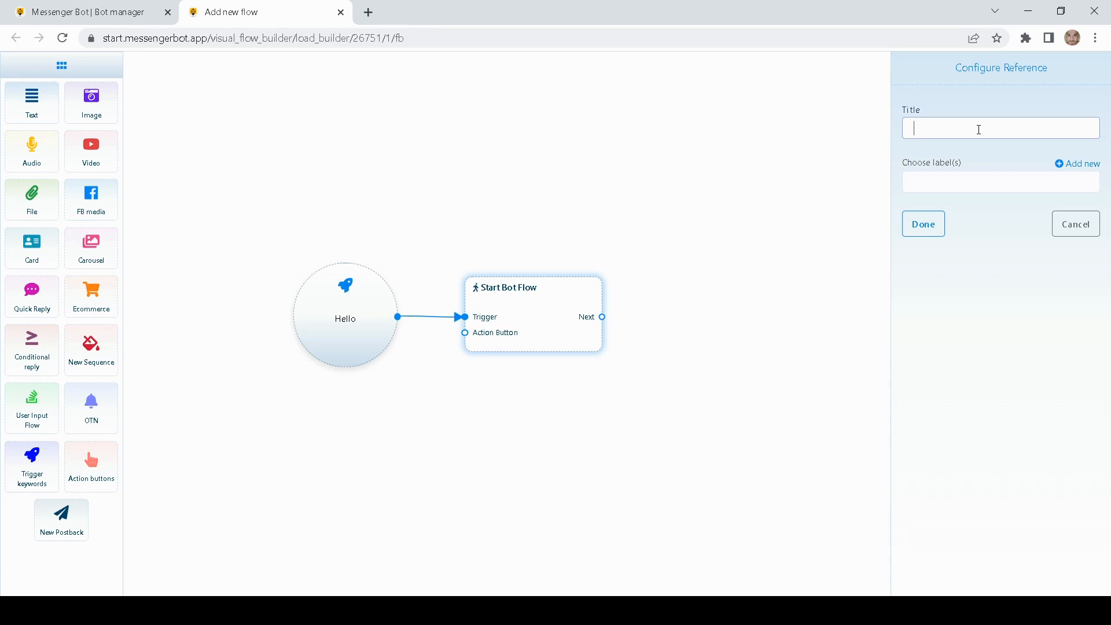
type("FB Component Demo")
left_click(922, 232)
left_click_drag(560, 295, 562, 267)
Add a Text block after the Start Bot Flow block and connect that block's Next output to the Text block's Reply input
left_click_drag(746, 303, 660, 314)
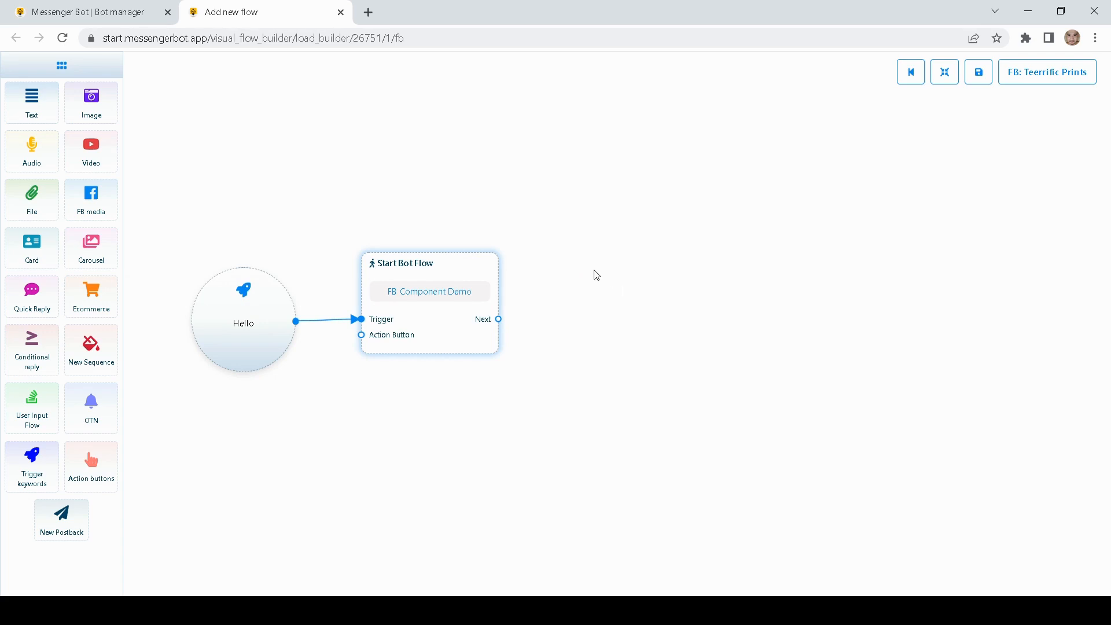
left_click_drag(474, 174, 477, 204)
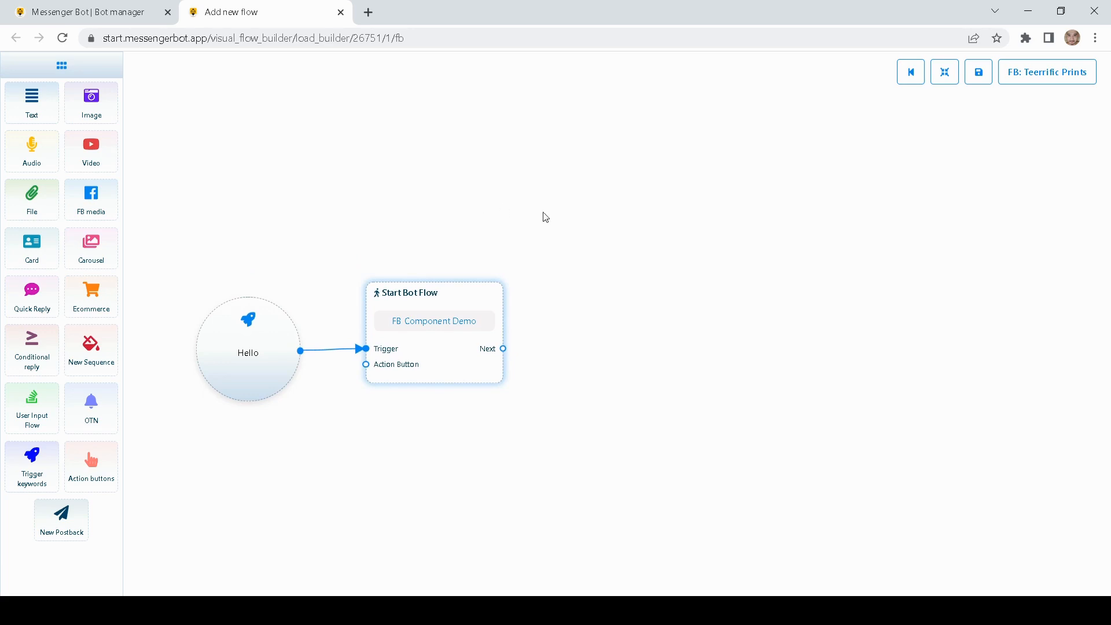
left_click_drag(574, 218, 575, 214)
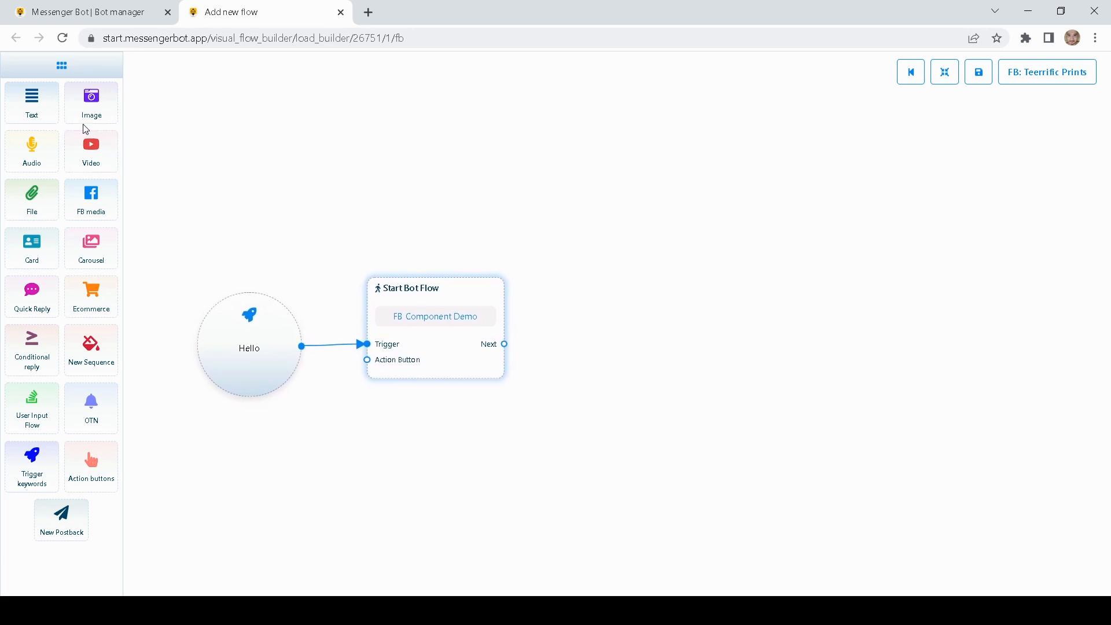
left_click_drag(42, 97, 651, 189)
left_click_drag(723, 246, 662, 277)
left_click_drag(498, 203, 466, 201)
left_click_drag(597, 315, 588, 316)
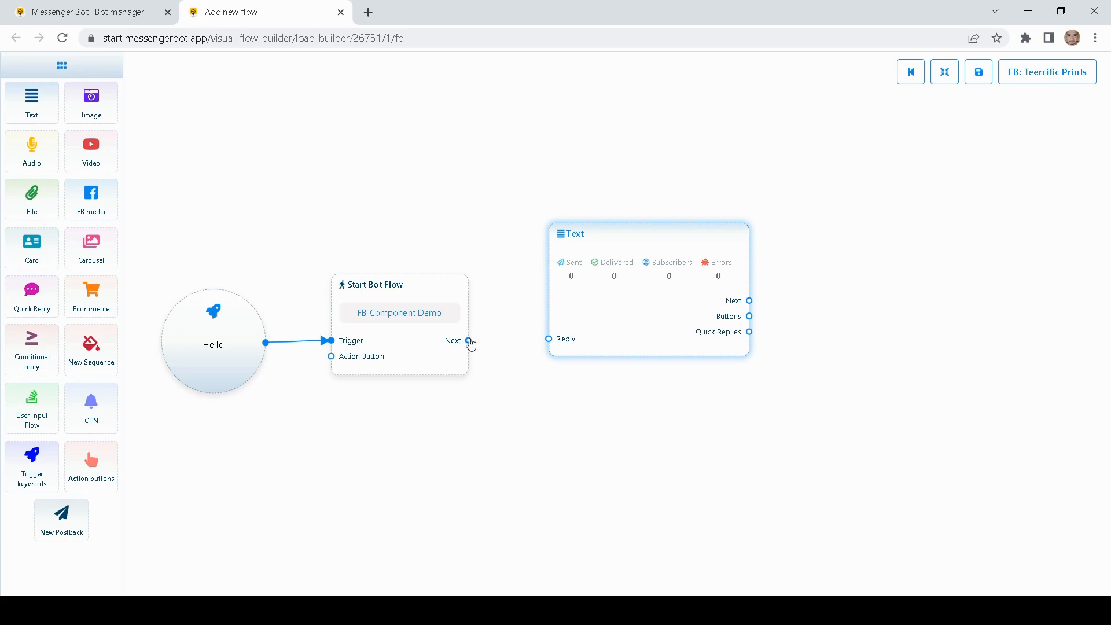
left_click_drag(470, 342, 548, 340)
left_click_drag(687, 401, 662, 399)
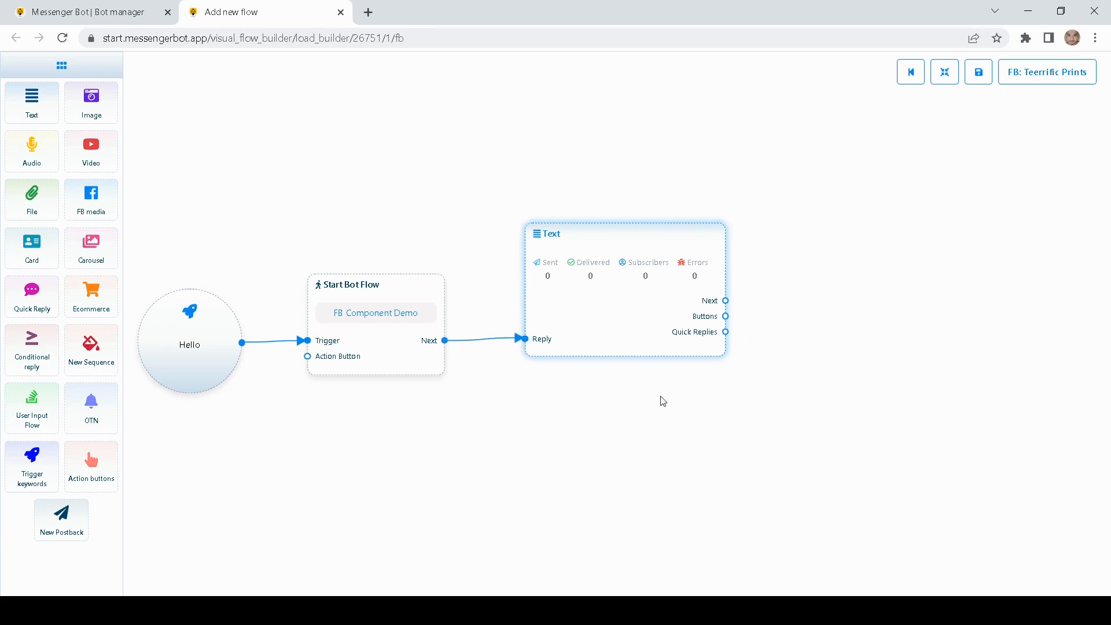
Enter "Thank you for visiting my Face book page, enjoy watching my vlogs" as the Text block's reply message
double_click(611, 324)
left_click_drag(796, 268, 637, 322)
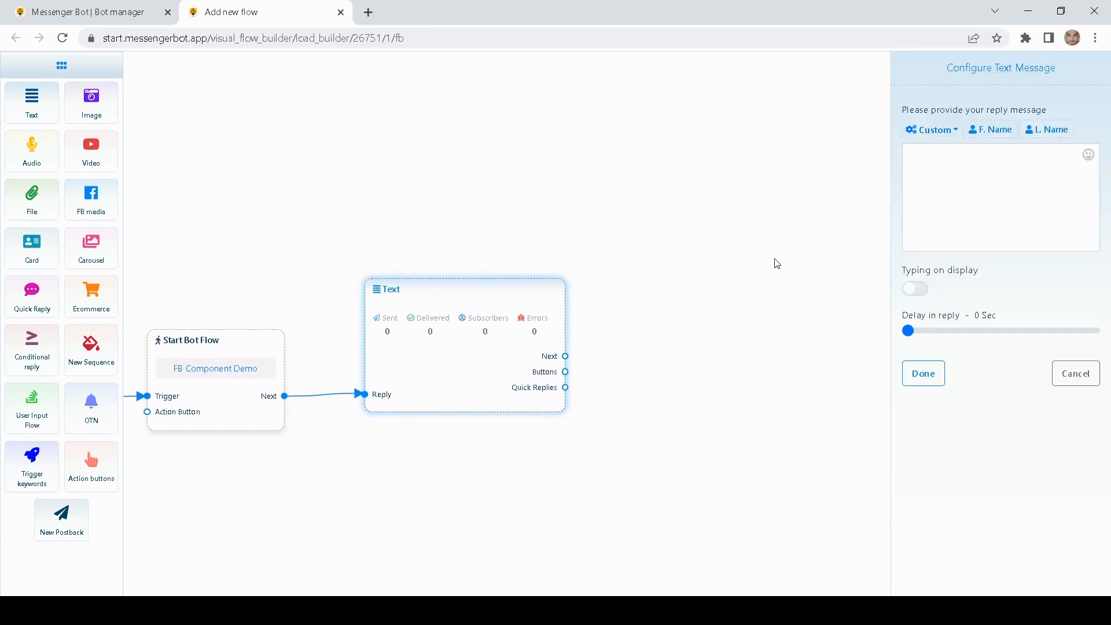
left_click(948, 184)
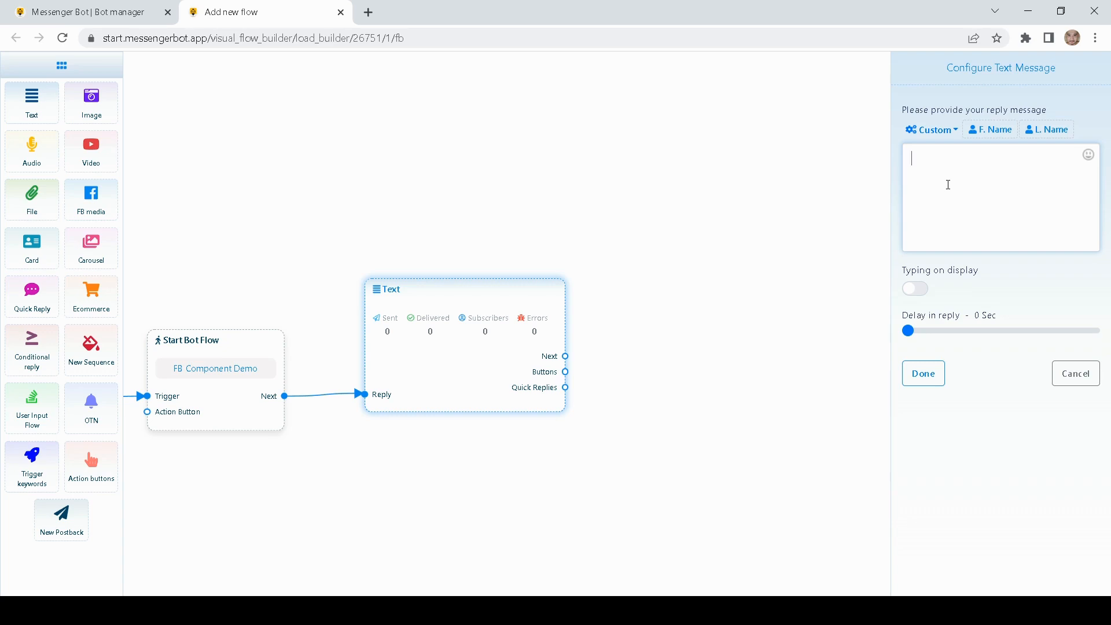
type("Thank you for visiting my Face book page")
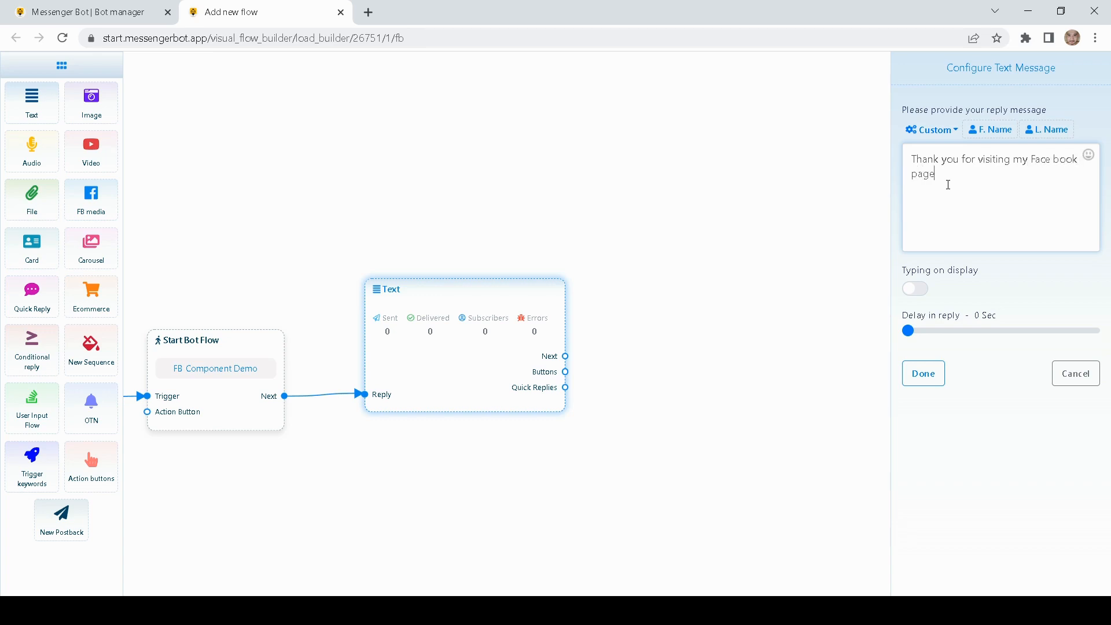
type(", enjoy wath")
key("BackSpace")
type("chin=g")
key("BackSpace")
key("BackSpace")
key("BackSpace")
type("g my vlogs")
Append a grinning emoji to the reply message, enable Typing on display, and apply the text configuration
left_click(1088, 154)
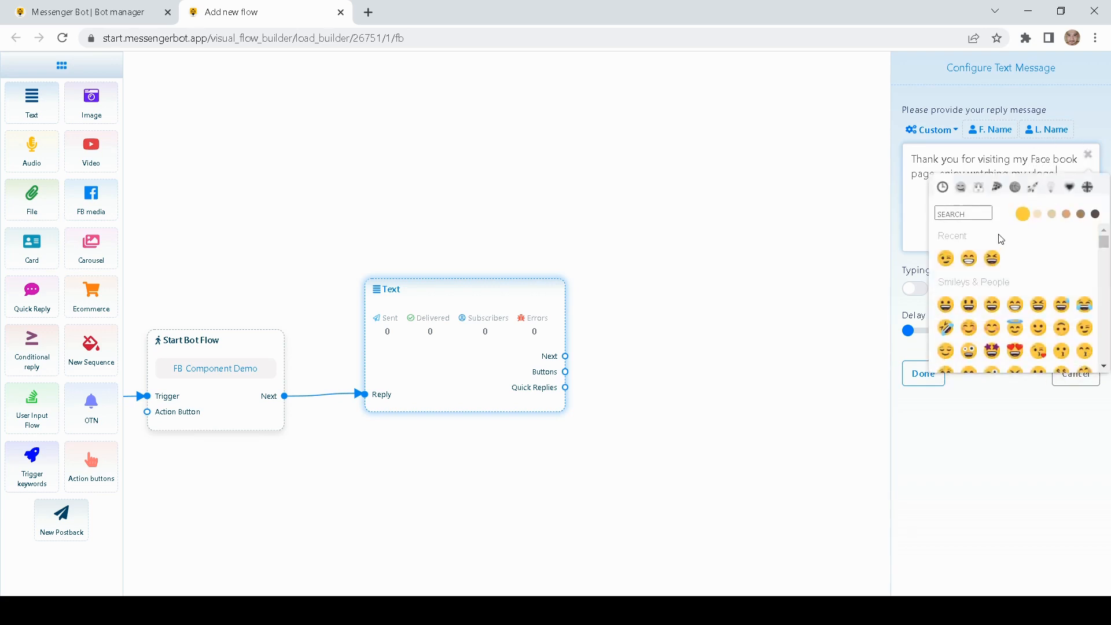
left_click(969, 258)
left_click(903, 178)
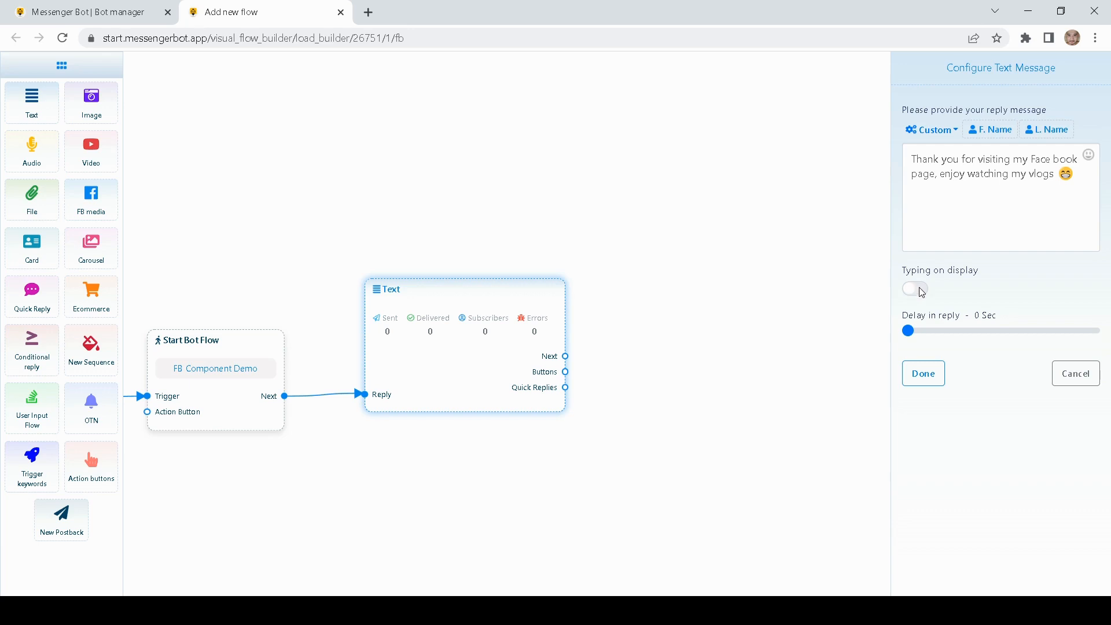
left_click(915, 292)
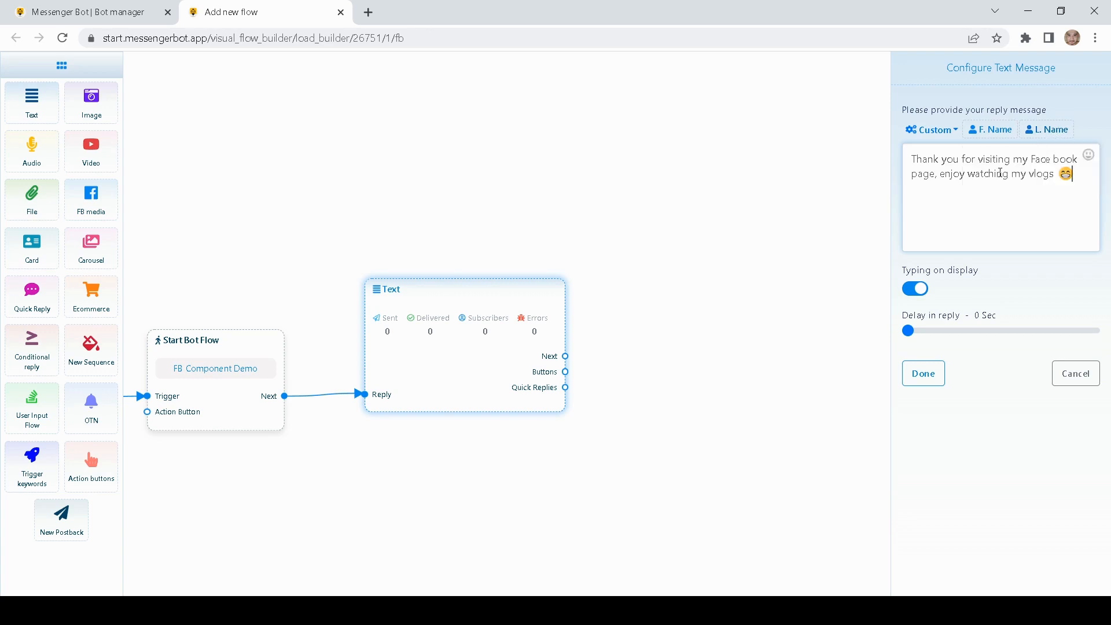
left_click(927, 378)
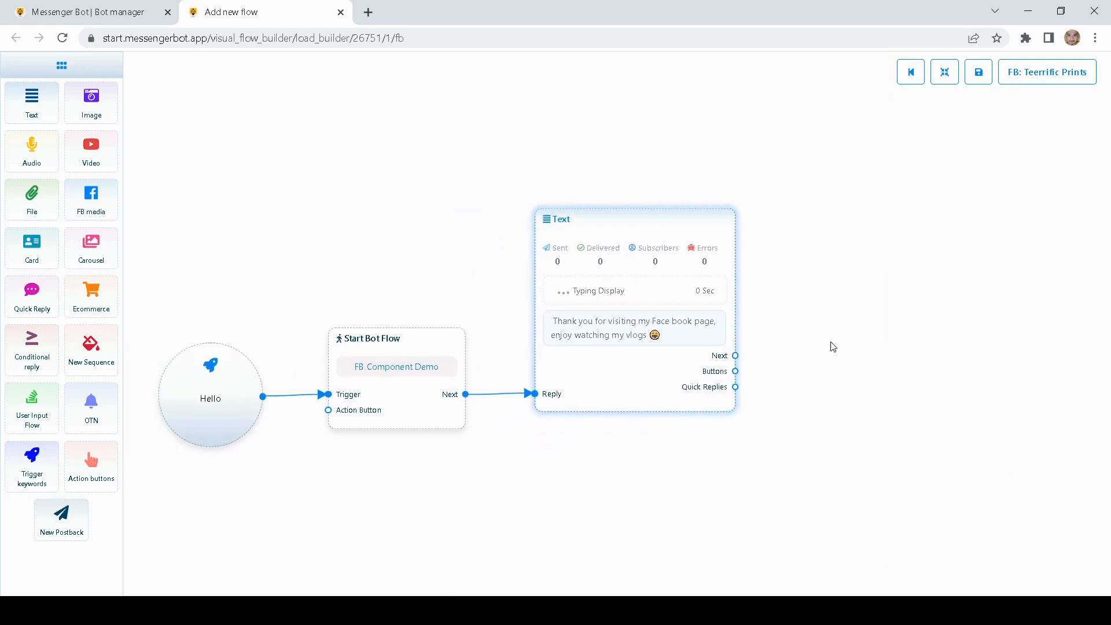
Add a second Text block after the first and connect the first block's Next output to its Reply input
left_click_drag(860, 344, 731, 352)
left_click_drag(720, 393, 640, 391)
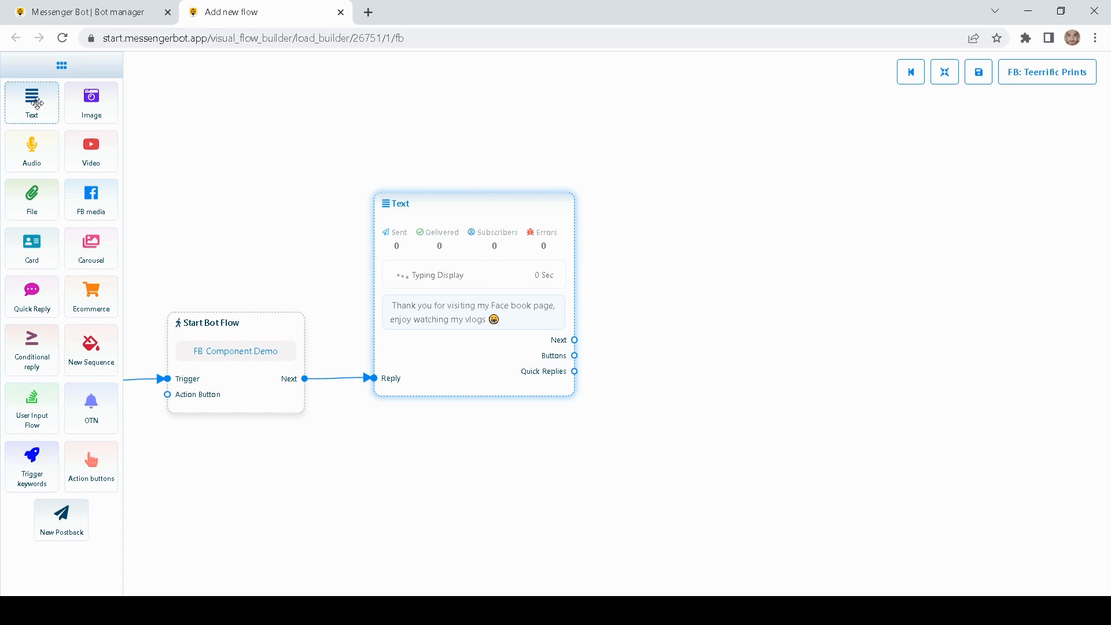
left_click_drag(46, 103, 704, 273)
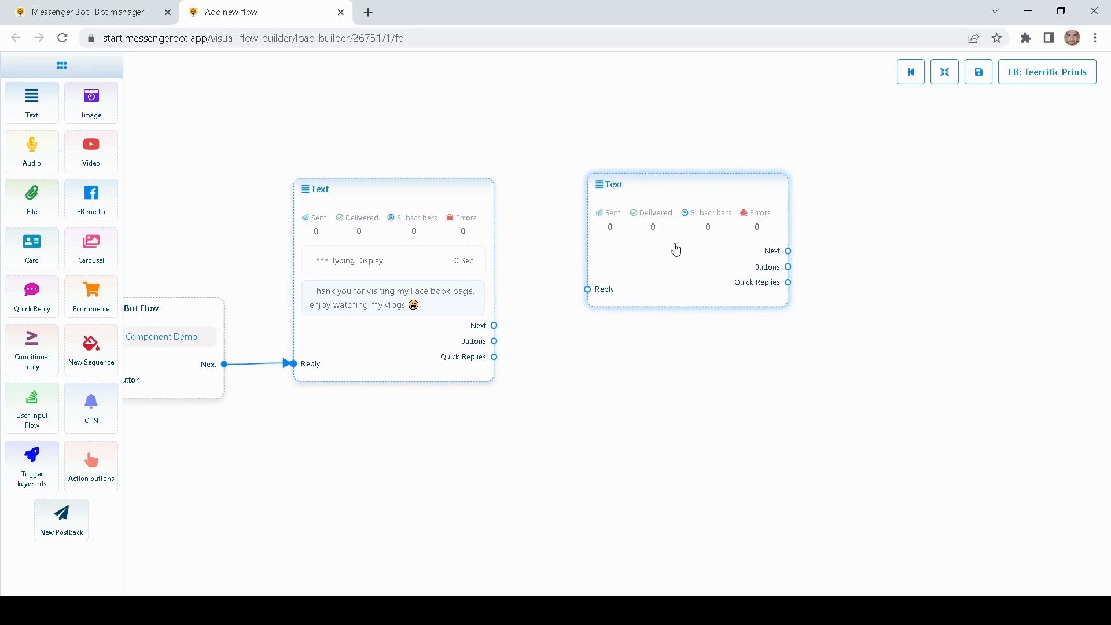
left_click_drag(494, 325, 591, 291)
left_click_drag(656, 269, 657, 317)
Configure the second Text block with the reply "Please choose the options below for New and Old vlogs" and Typing on display enabled
double_click(658, 317)
left_click(937, 172)
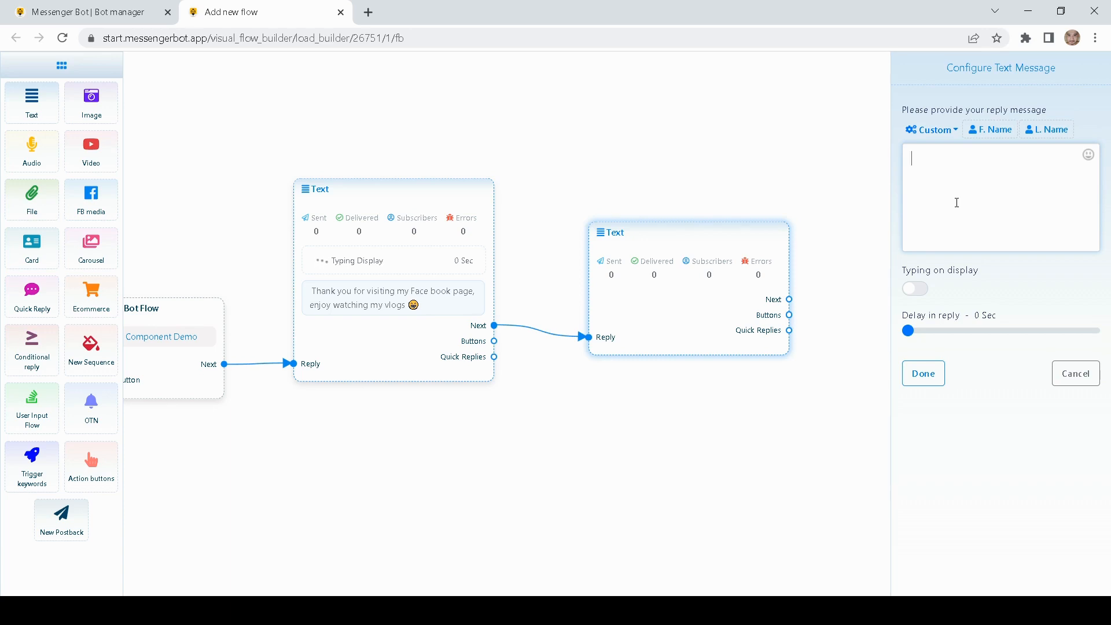
type("Please choose the options  below")
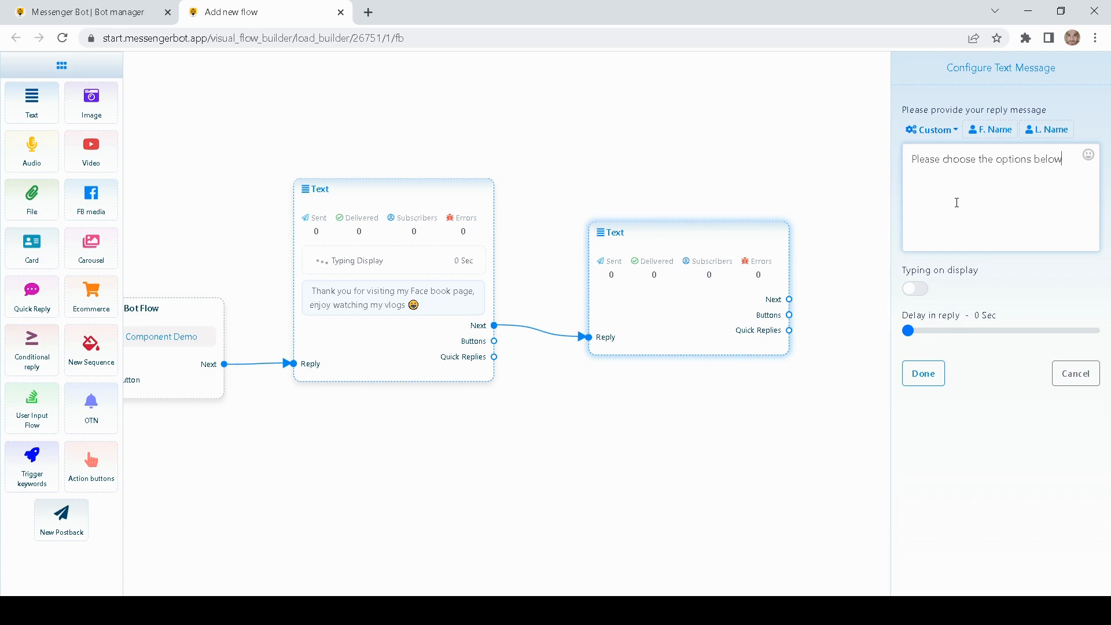
type(" for")
type("New and Old vlogs")
left_click(914, 289)
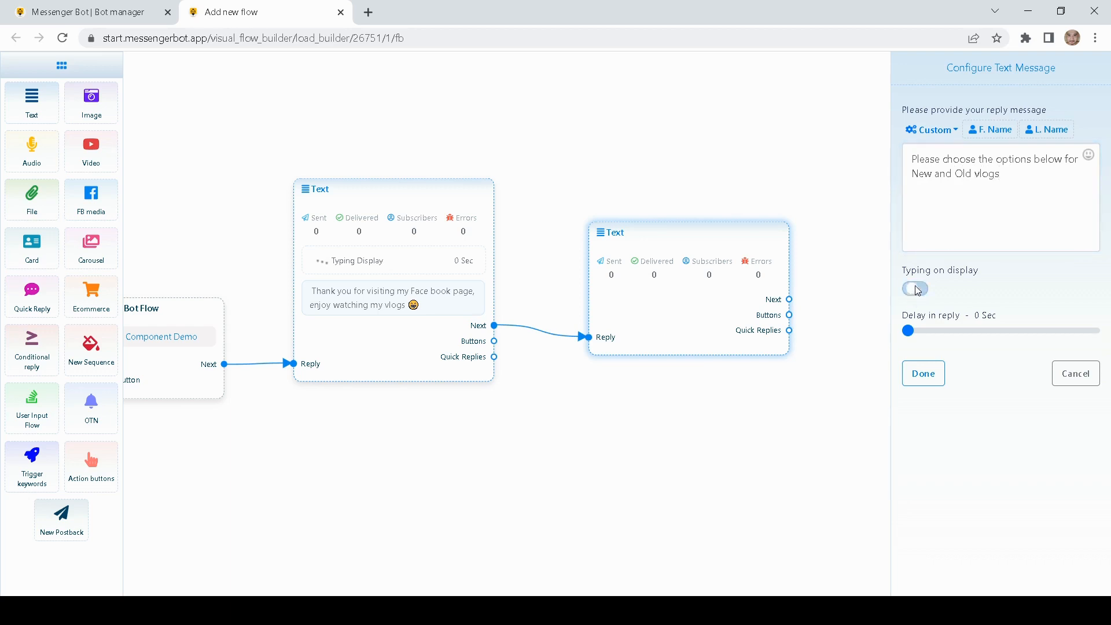
left_click(930, 373)
Move the second Text block upward so it sits roughly level with the first Text block
left_click_drag(798, 338, 745, 354)
left_click_drag(693, 303, 682, 240)
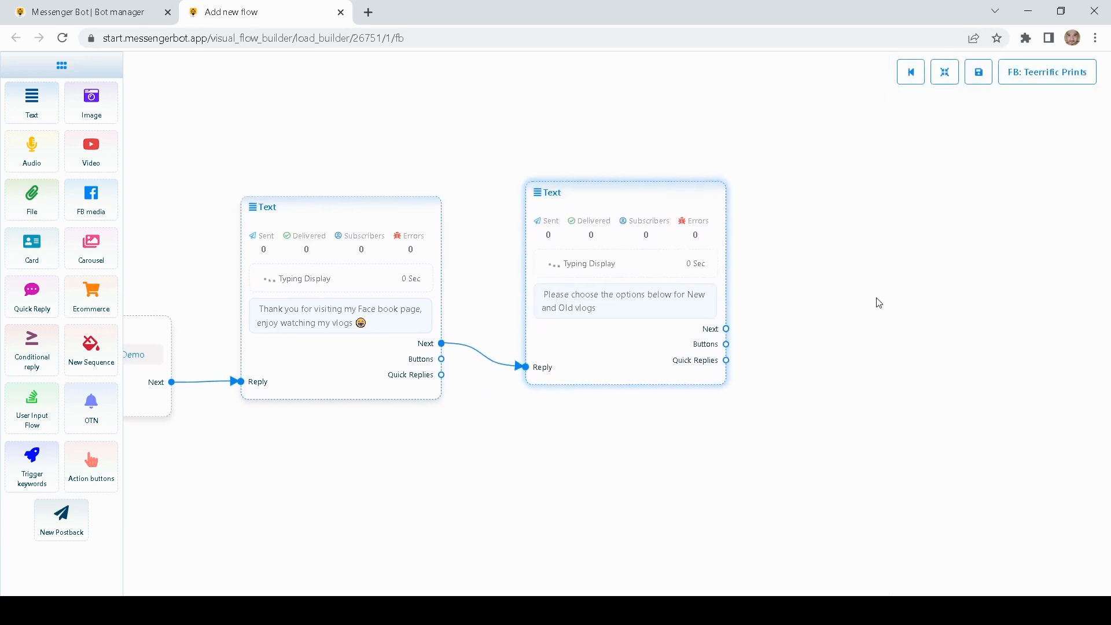
left_click_drag(876, 303, 706, 310)
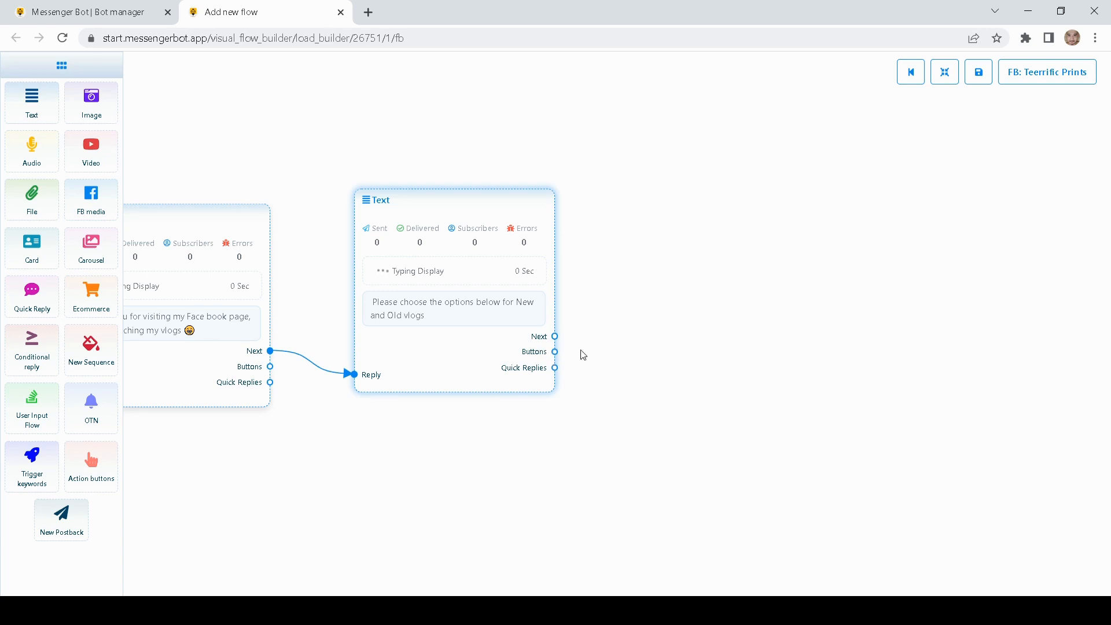
left_click_drag(581, 354, 488, 424)
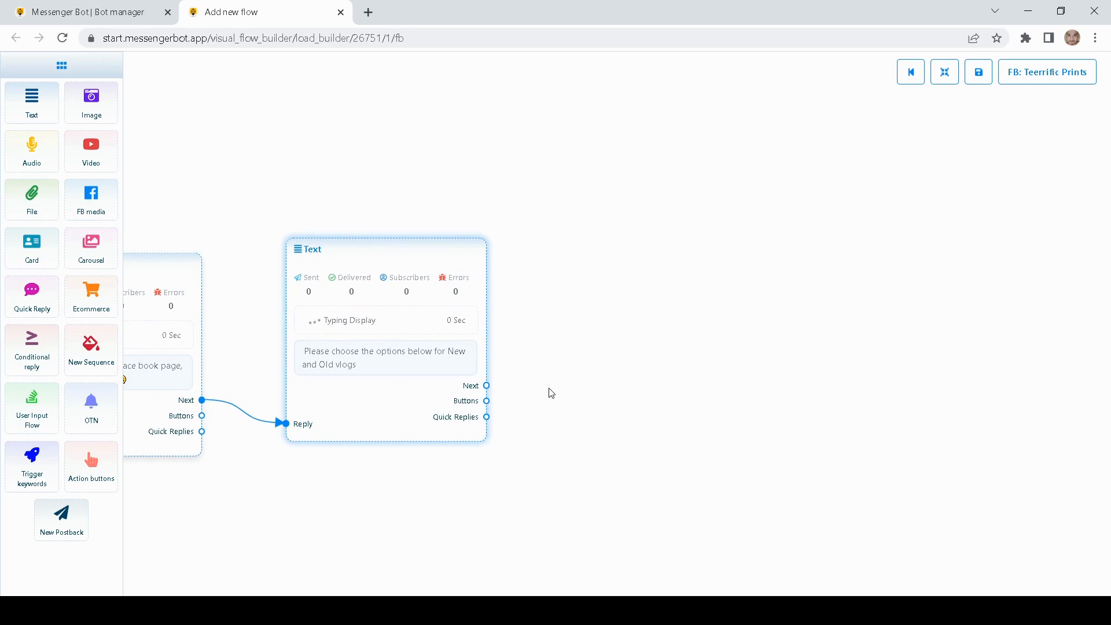
Add a Button block from the Buttons output of the second Text block
left_click_drag(550, 389, 524, 375)
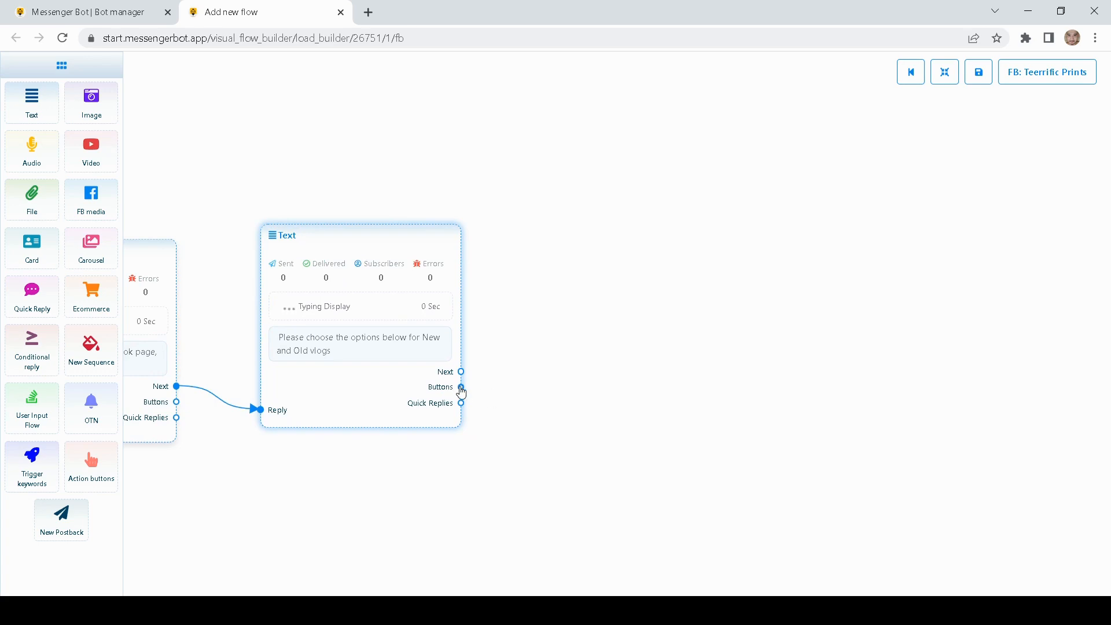
left_click_drag(462, 387, 591, 227)
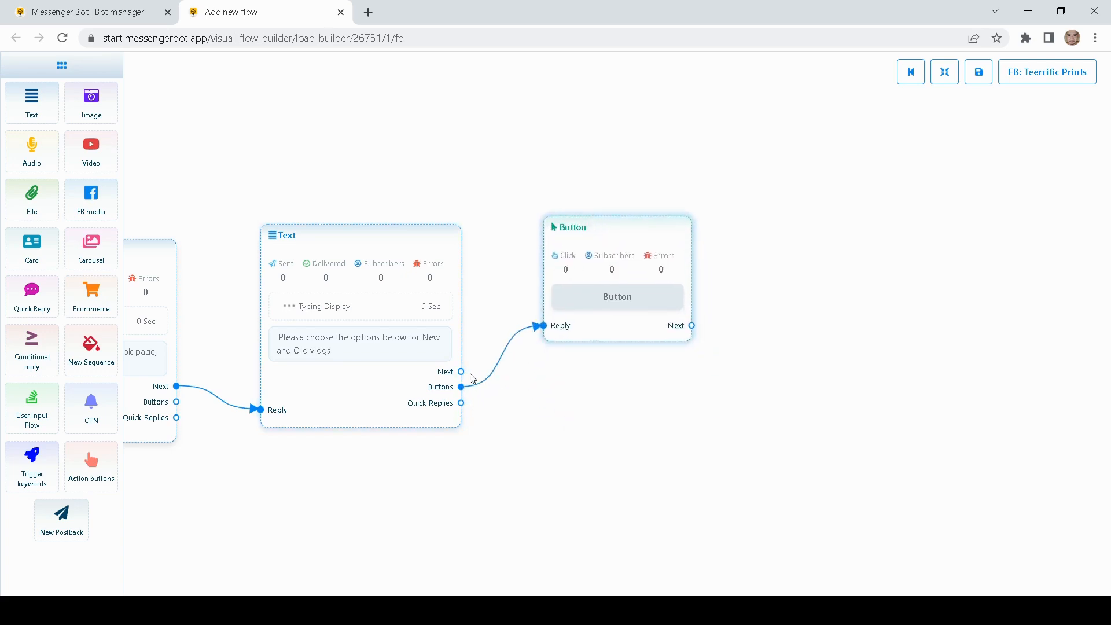
left_click_drag(461, 372, 808, 458)
left_click_drag(848, 422, 682, 205)
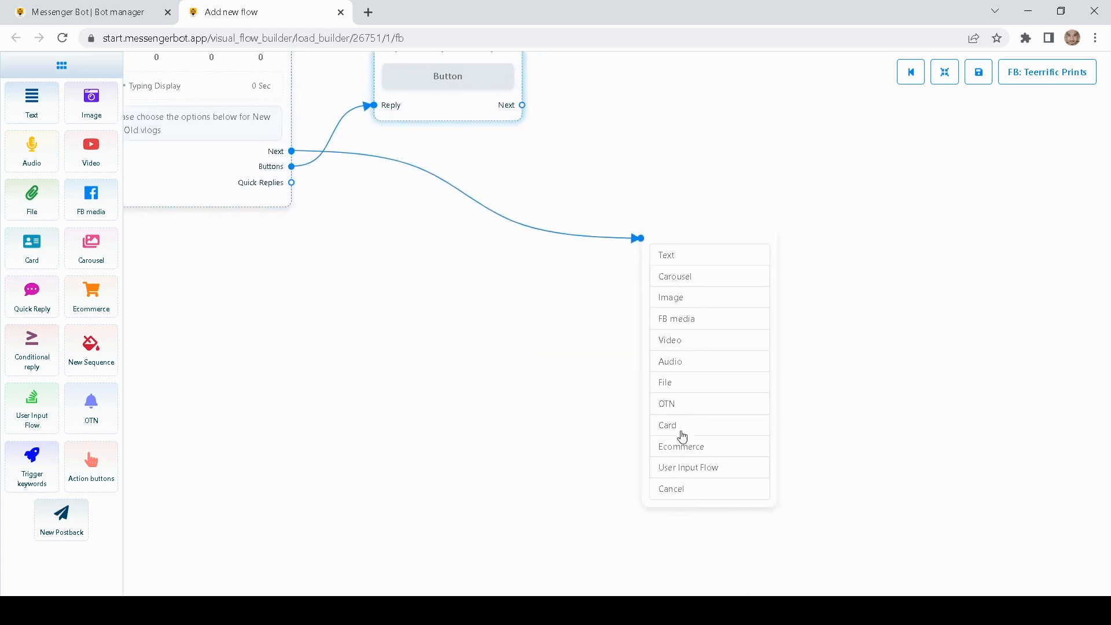
left_click_drag(491, 349, 669, 464)
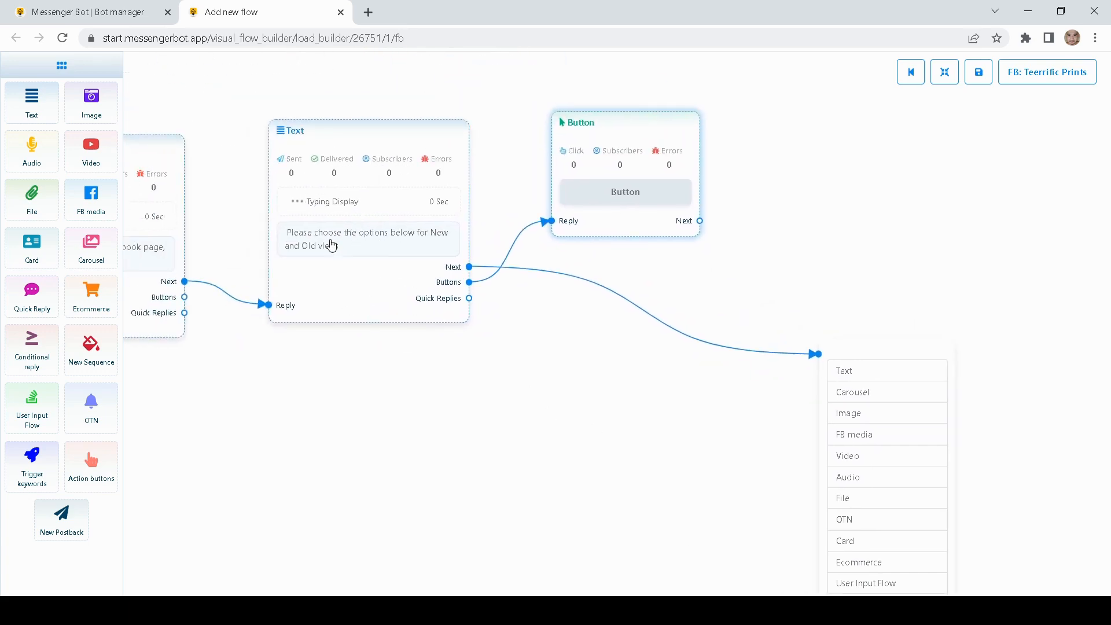
left_click_drag(641, 455, 508, 377)
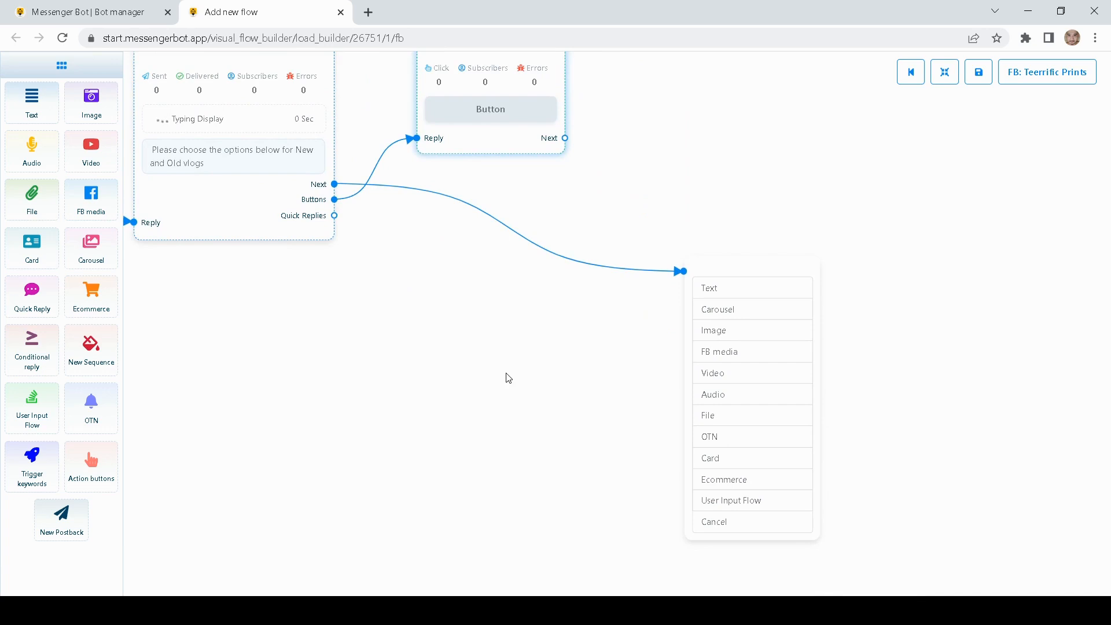
right_click(725, 267)
left_click(745, 279)
left_click_drag(507, 307, 613, 405)
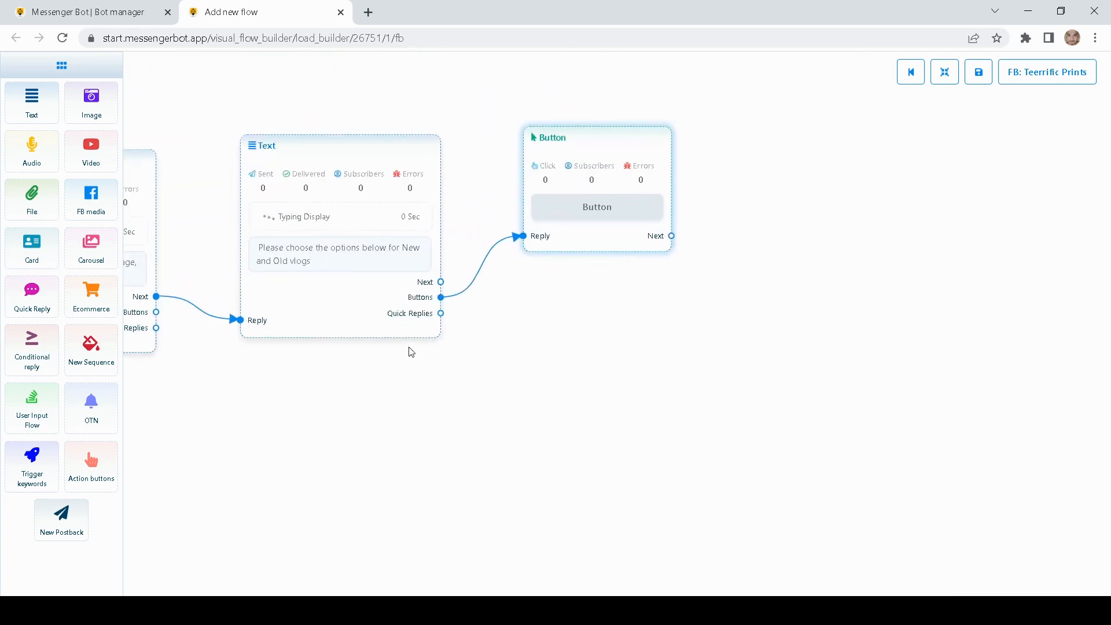
Add a second Button block from the Text block's Buttons output and place it directly below the first Button block
left_click_drag(636, 362, 555, 449)
left_click_drag(514, 220, 501, 181)
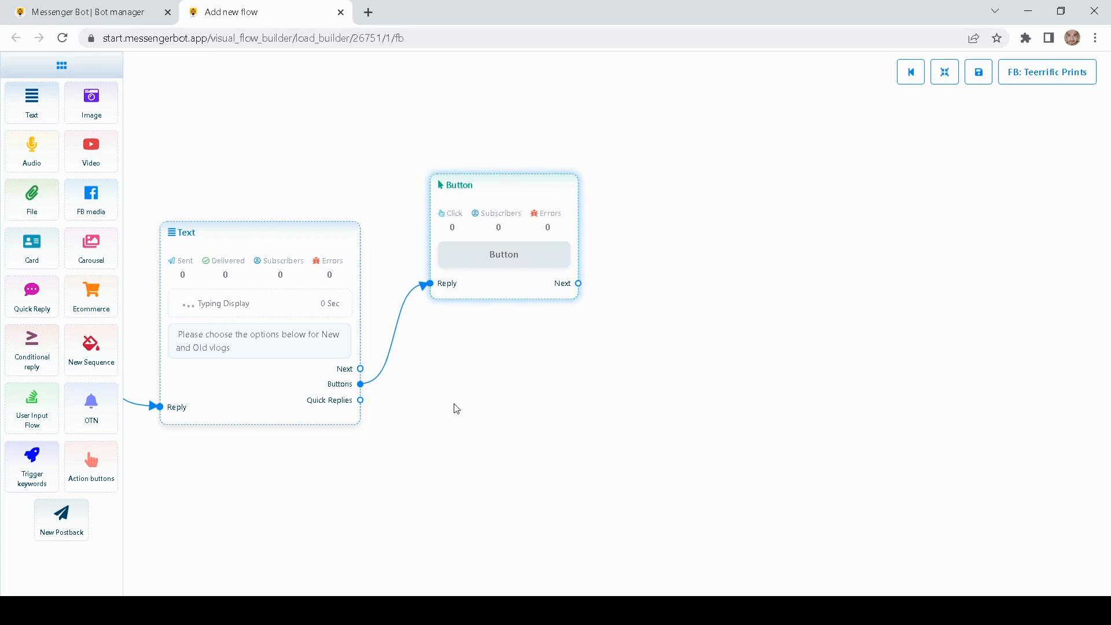
left_click_drag(455, 404, 483, 397)
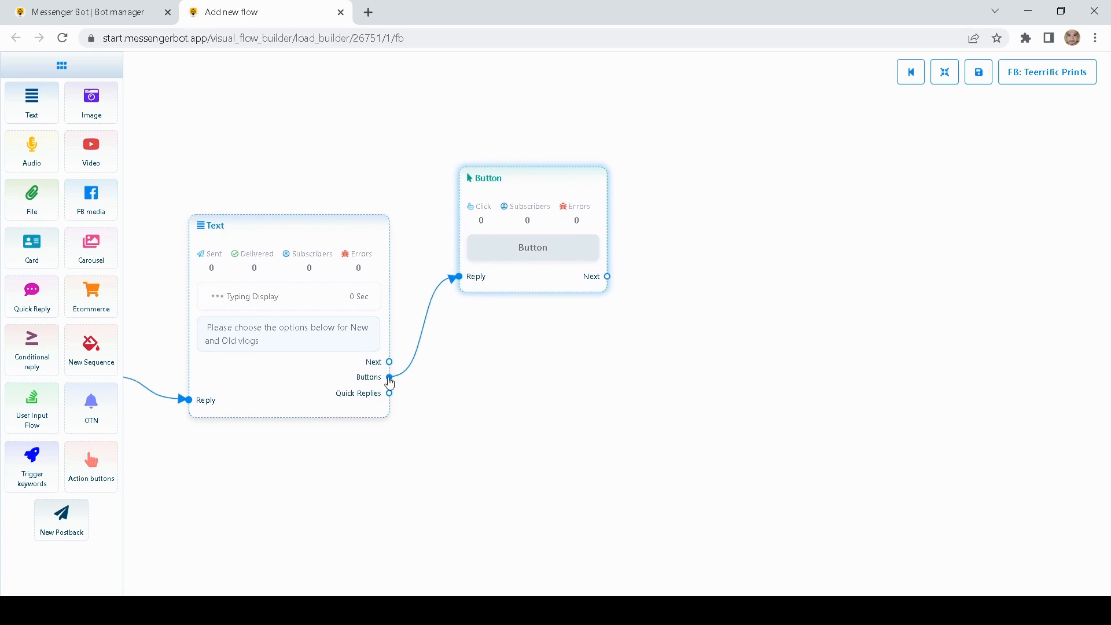
left_click_drag(389, 377, 511, 440)
mouse_move(527, 363)
left_mouse_down()
mouse_move(541, 405)
mouse_move(510, 367)
left_mouse_up()
left_click_drag(503, 451, 499, 437)
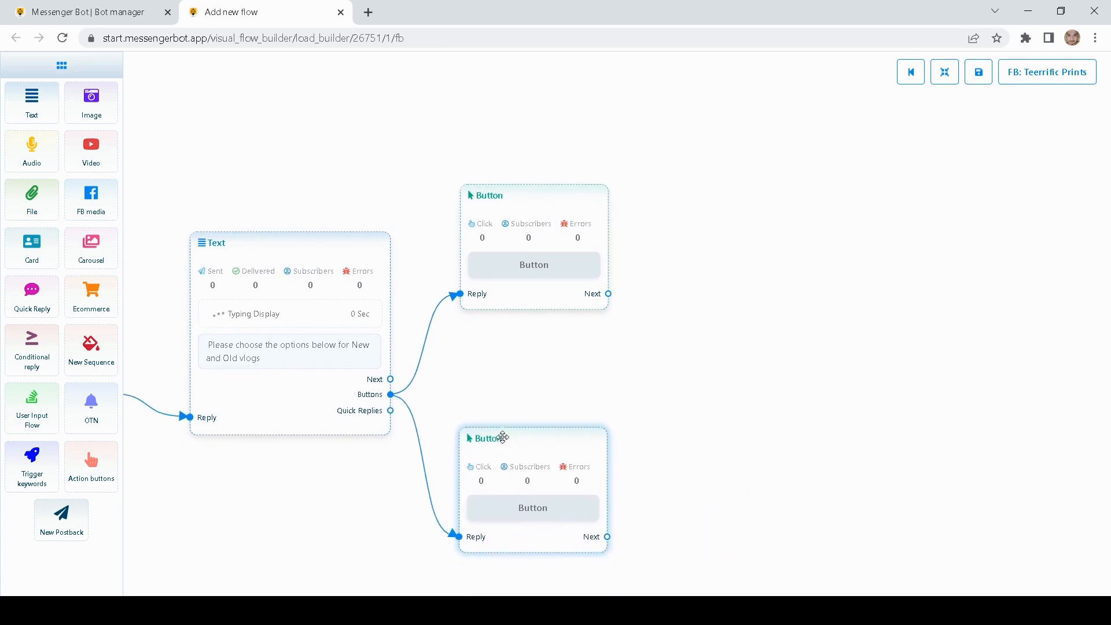
Set the upper Button block's text to "New video vlogs"
double_click(536, 228)
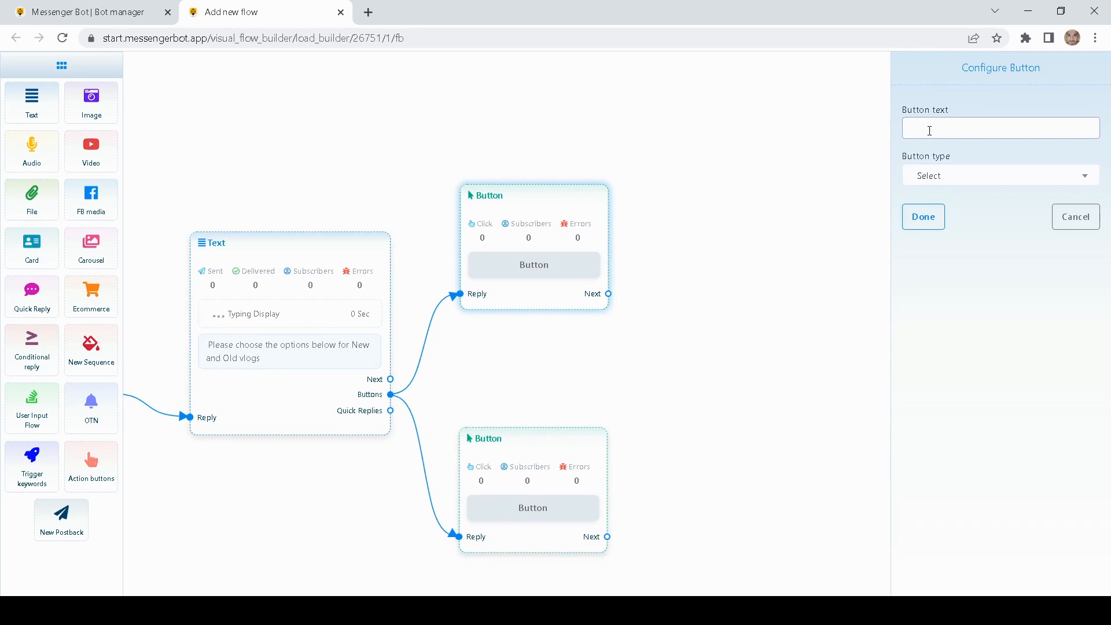
left_click(930, 130)
type("New video vlogs")
Set the upper button's type to New postback and apply the button configuration
left_click(948, 186)
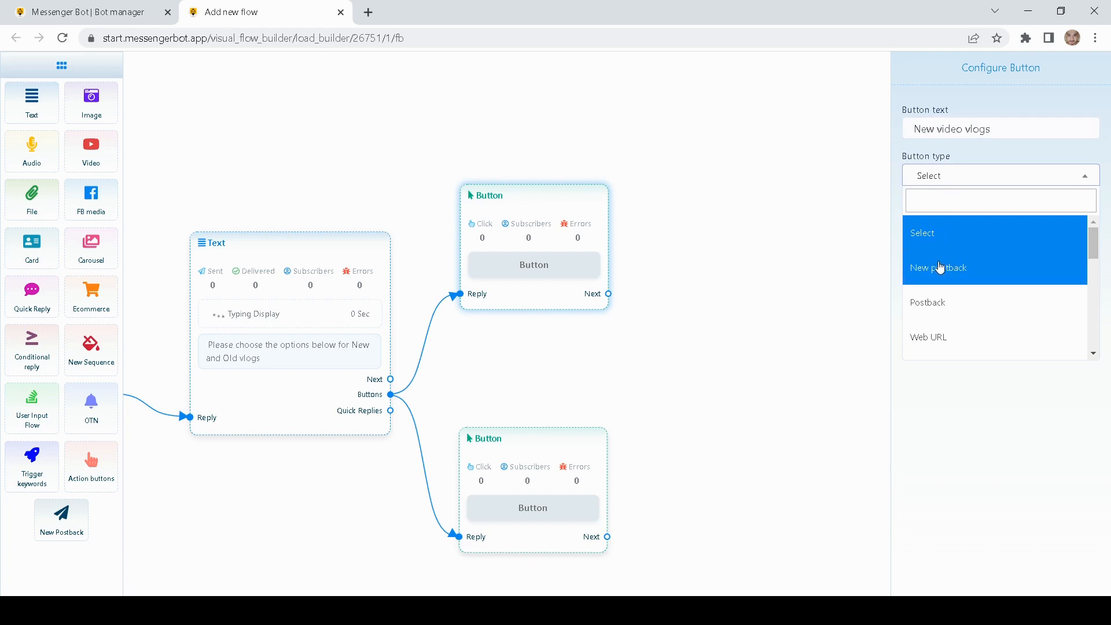
scroll(943, 307, "down", 3)
scroll(943, 311, "down", 3)
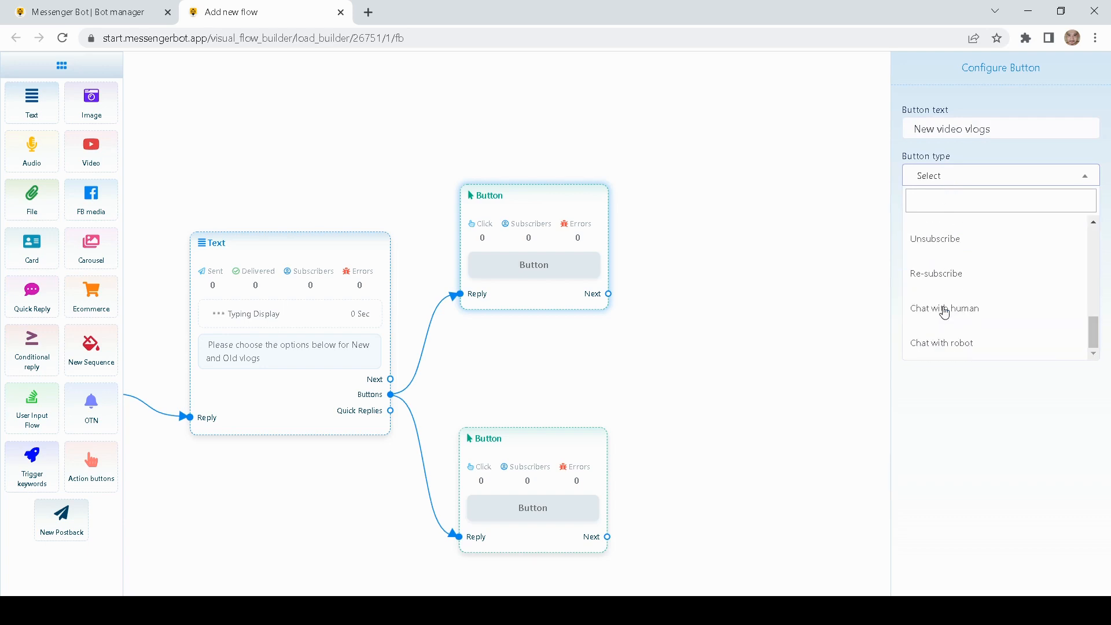
scroll(950, 316, "up", 5)
scroll(954, 322, "down", 3)
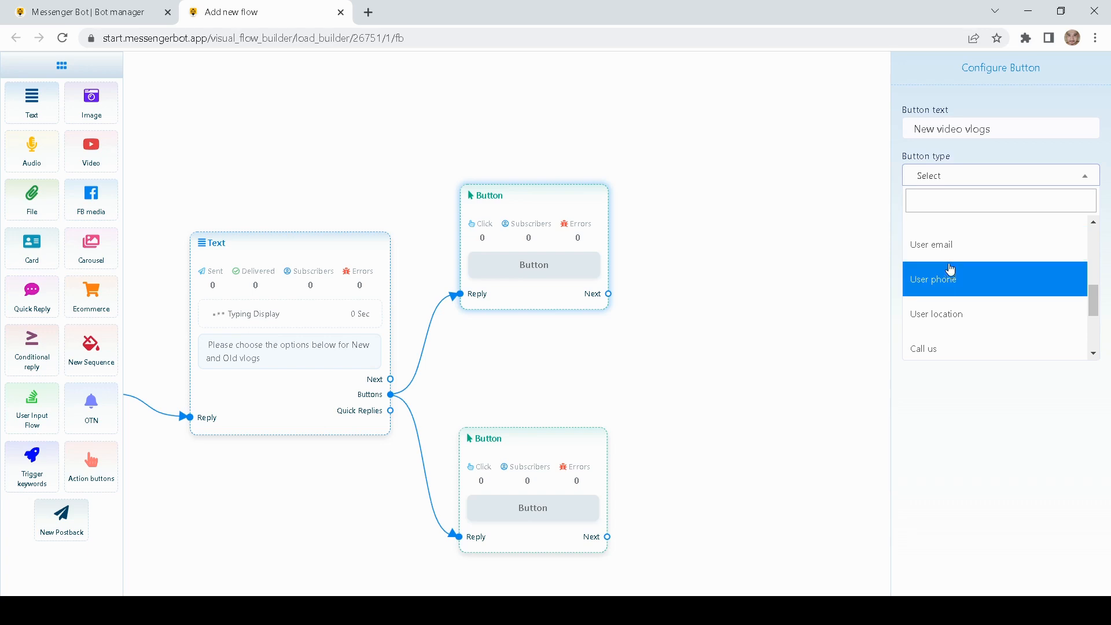
scroll(939, 324, "up", 3)
scroll(977, 286, "up", 2)
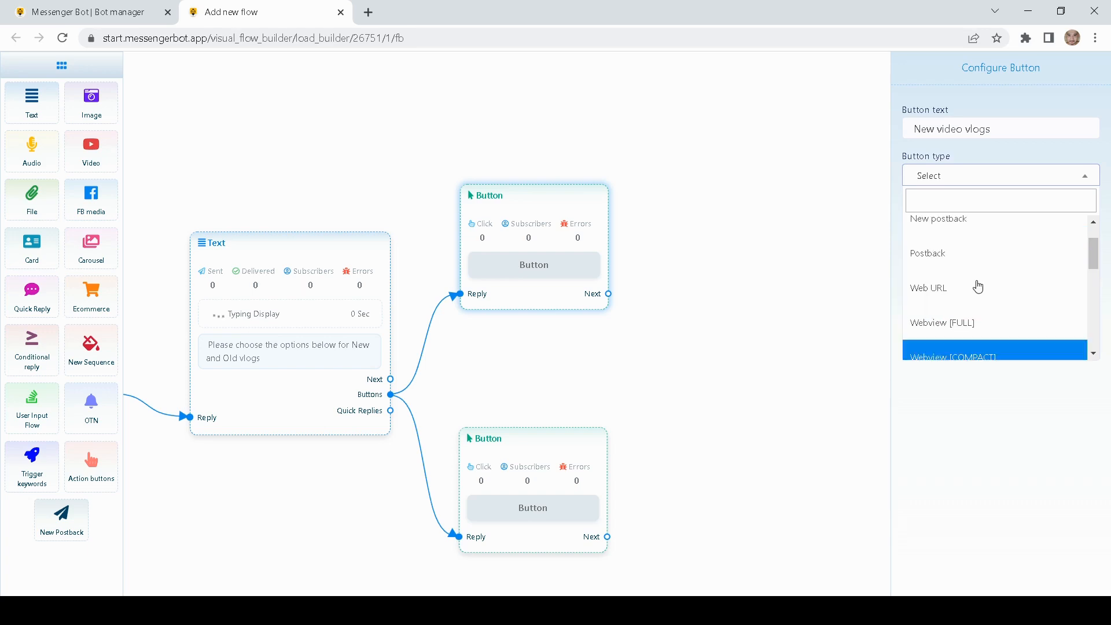
scroll(977, 286, "down", 5)
scroll(977, 287, "up", 5)
scroll(977, 290, "up", 1)
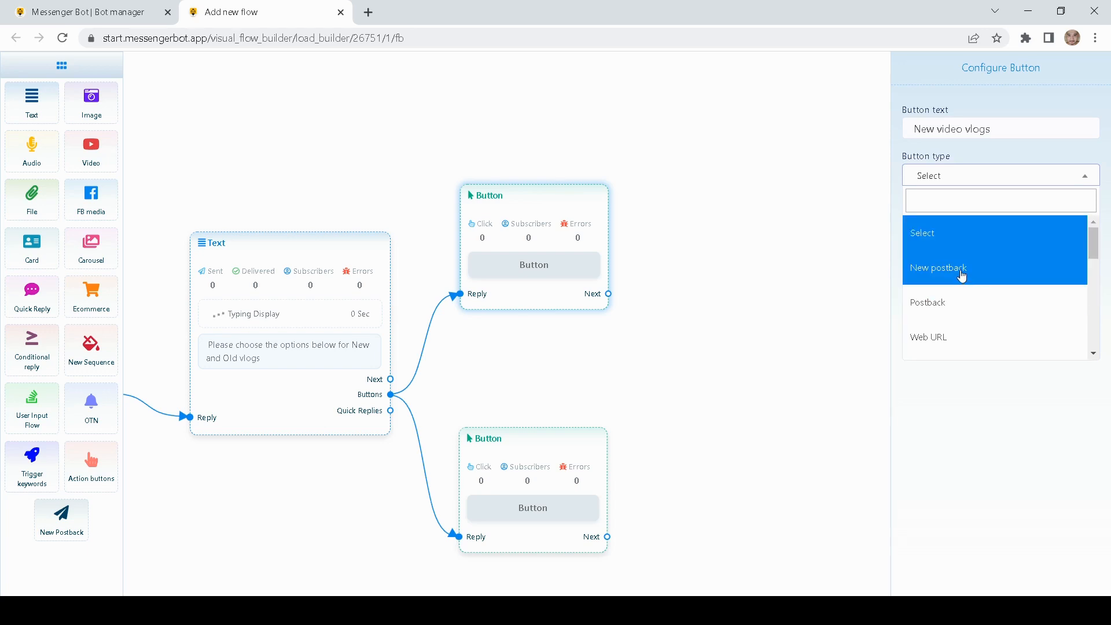
left_click(961, 276)
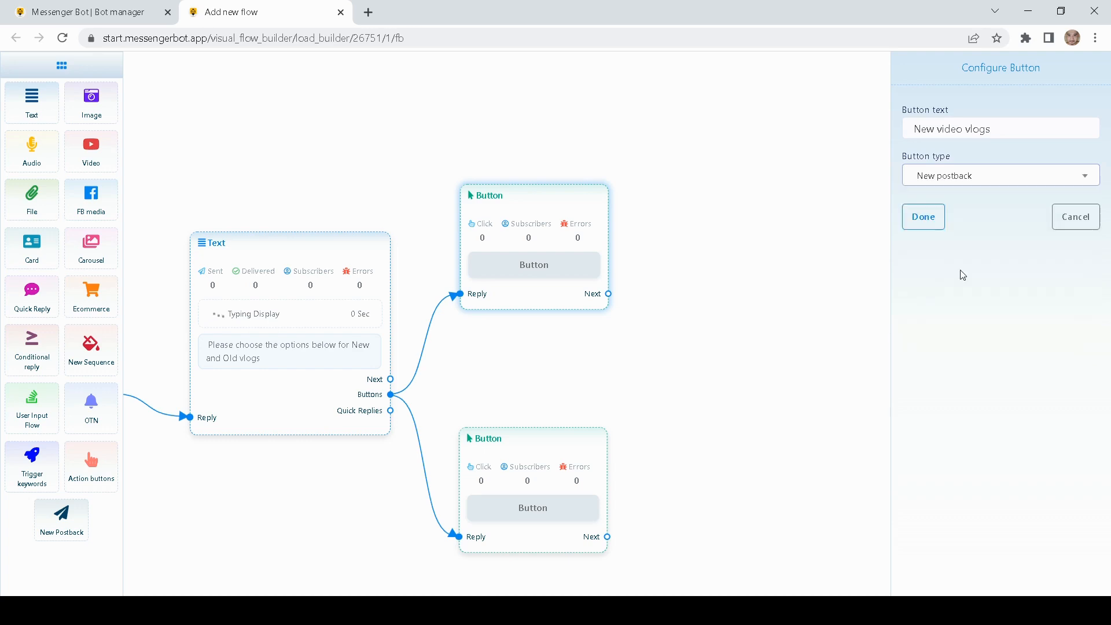
left_click(935, 218)
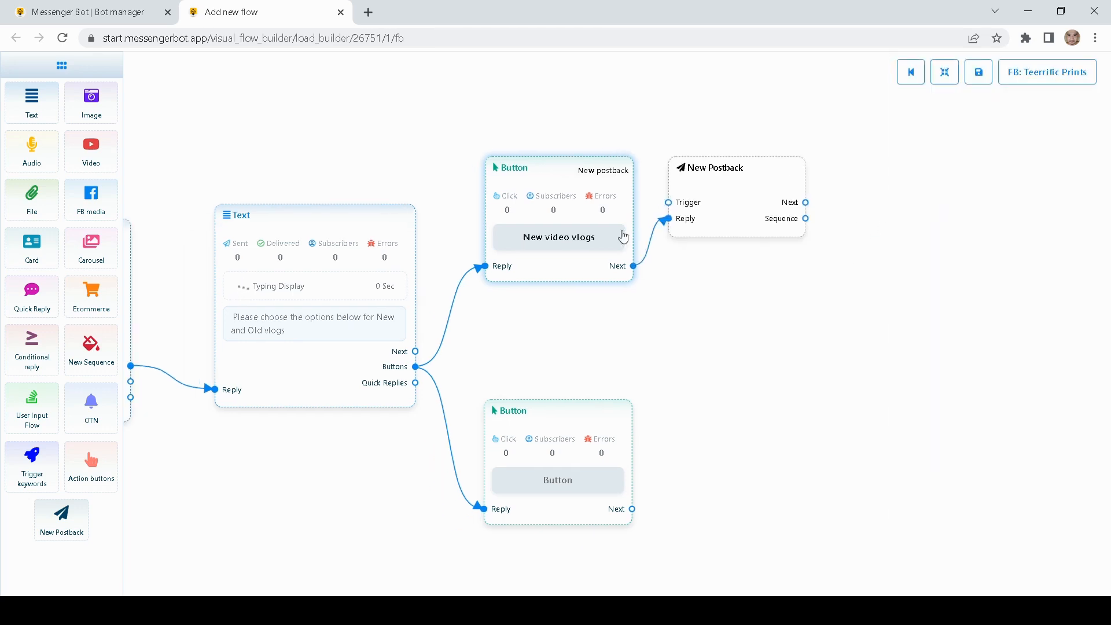
Enter "Previous Vlog episodes" as the text of the lower Button block
left_click(543, 413)
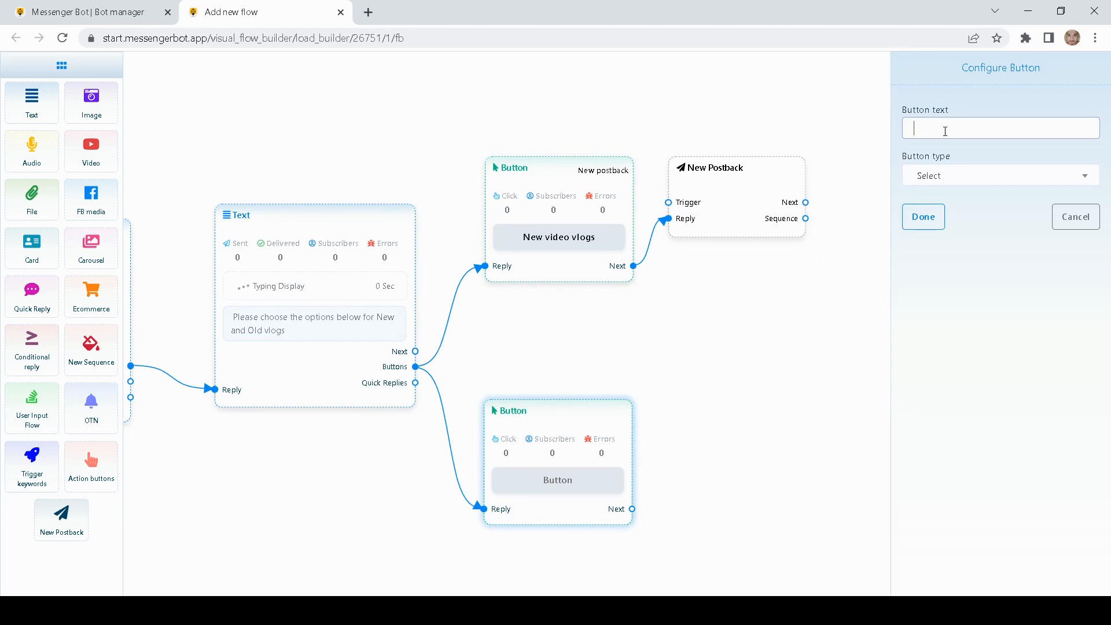
type("Previou")
key("BackSpace")
key("BackSpace")
key("BackSpace")
key("BackSpace")
type("ious Vlog episodes")
Shift the New video vlogs Button block and its New Postback block slightly to the right
mouse_move(707, 303)
left_mouse_down()
mouse_move(766, 303)
mouse_move(687, 301)
left_mouse_up()
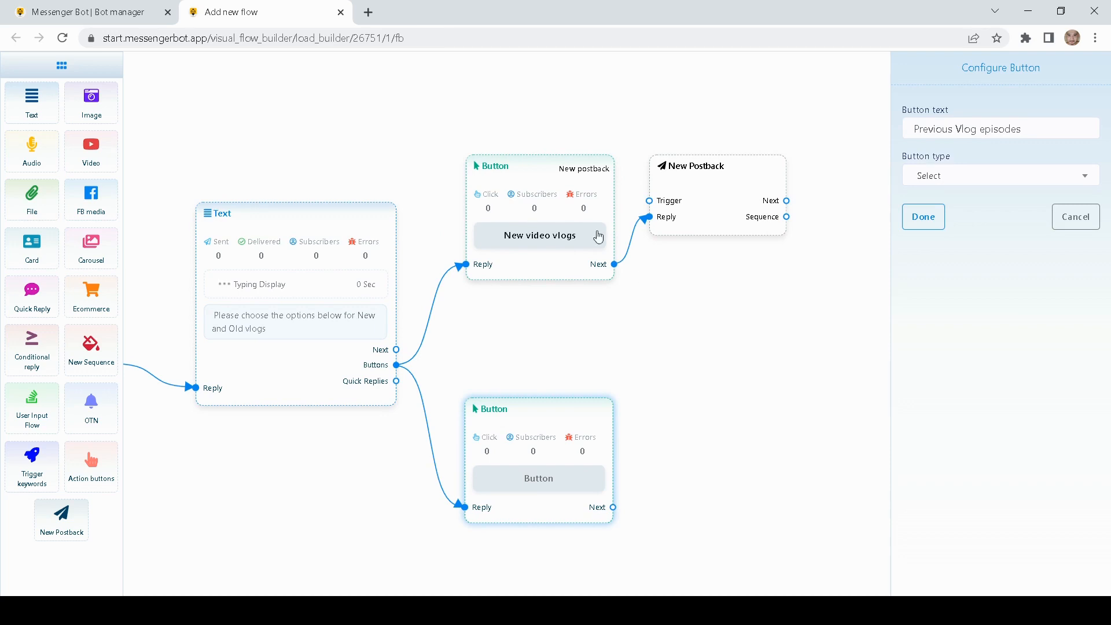
left_click_drag(556, 165, 563, 165)
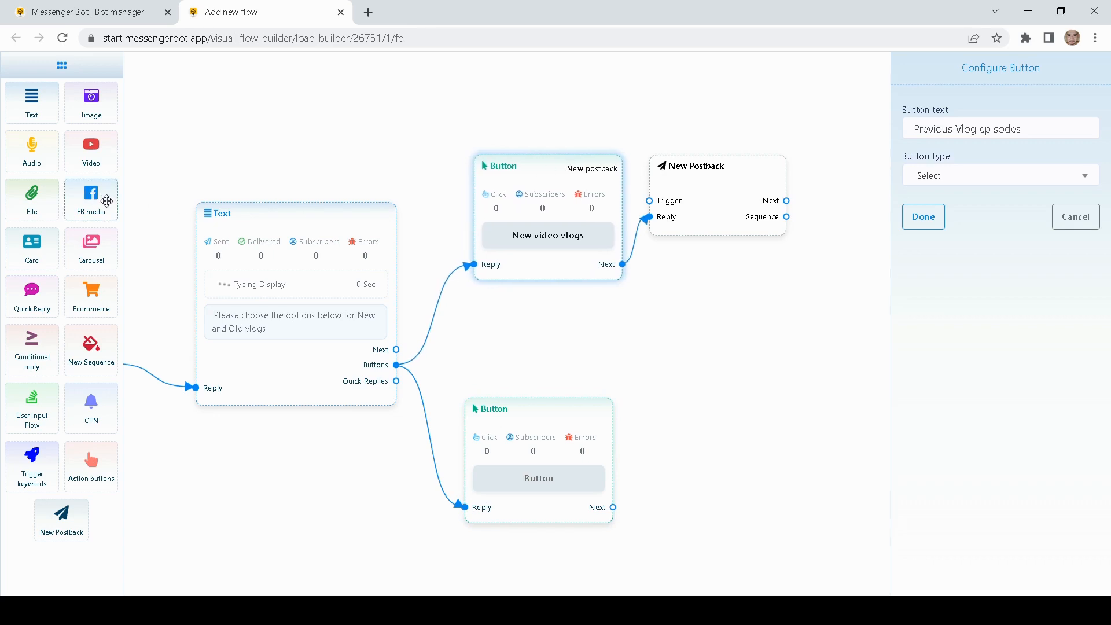
left_click_drag(728, 161, 752, 184)
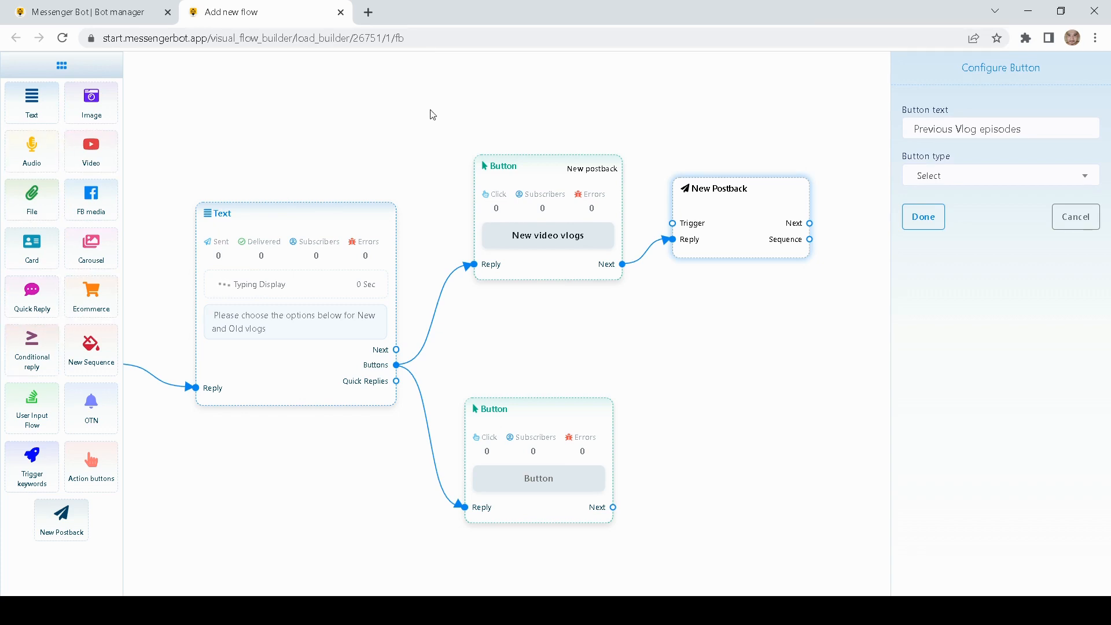
left_click_drag(854, 304, 820, 285)
Configure the lower Button block with the text "Previous Vlogs episodes" and the type New postback
left_click(546, 396)
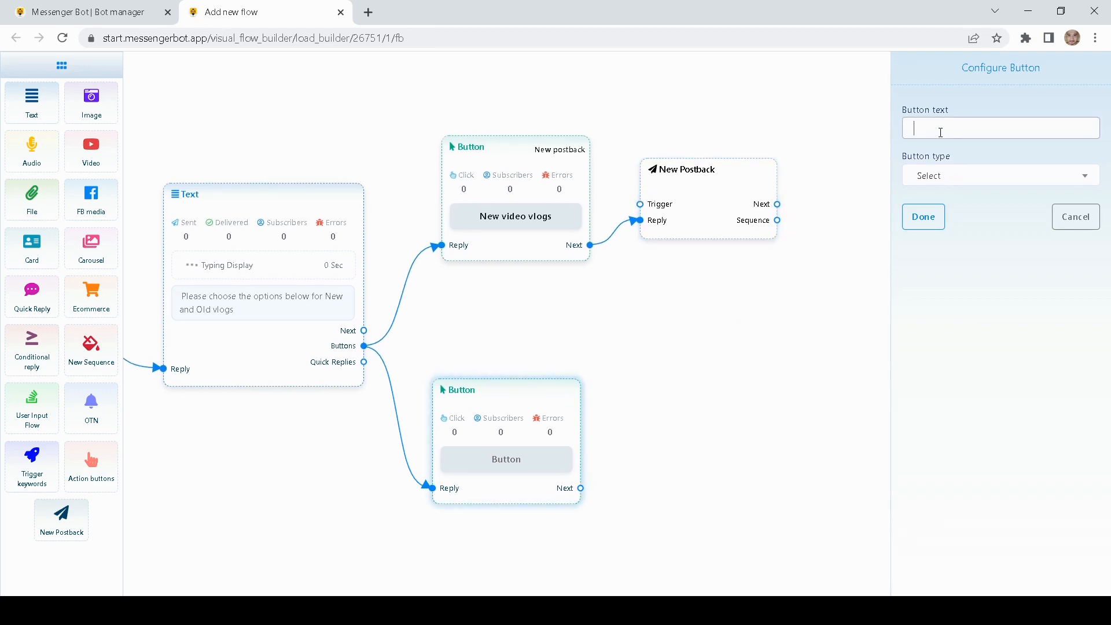
type("Previous")
type(" ol")
type("d")
key("BackSpace")
key("BackSpace")
key("BackSpace")
key("BackSpace")
type("Vlogs episodes")
left_click(967, 178)
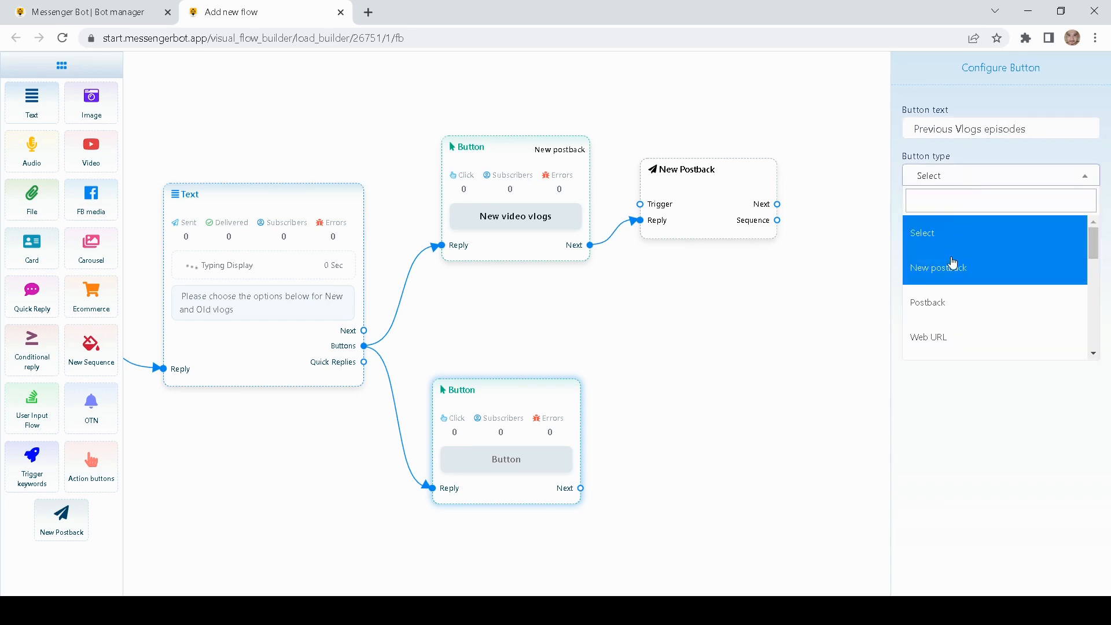
left_click(955, 265)
left_click(924, 217)
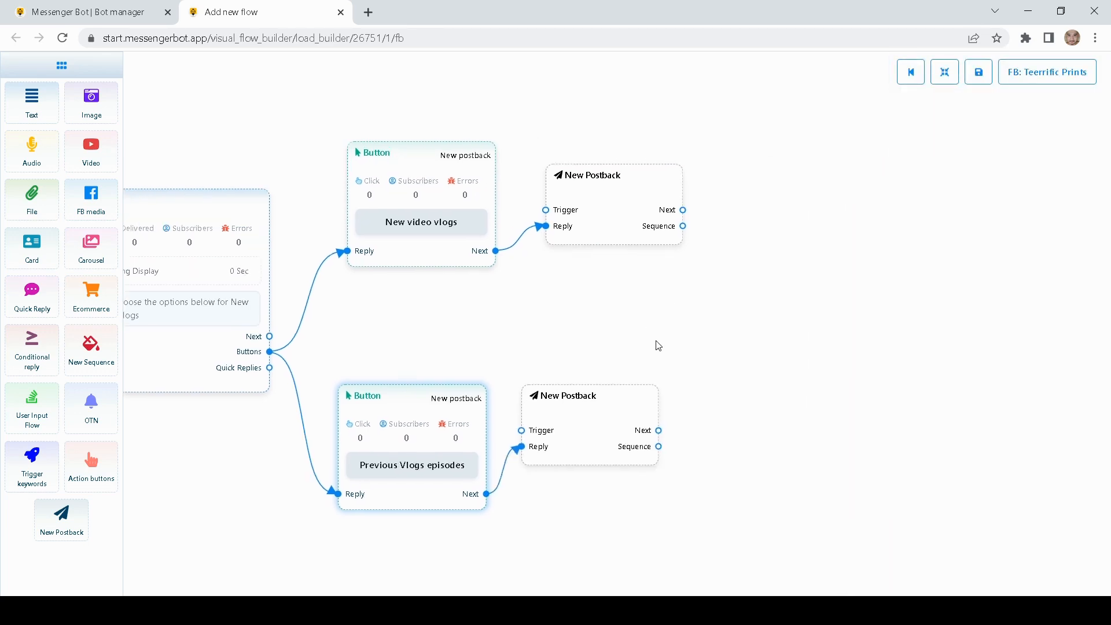
Line up the two New Postback blocks and title the one following the New video vlogs button "New videos"
left_click_drag(629, 353, 635, 379)
left_click_drag(628, 253, 623, 253)
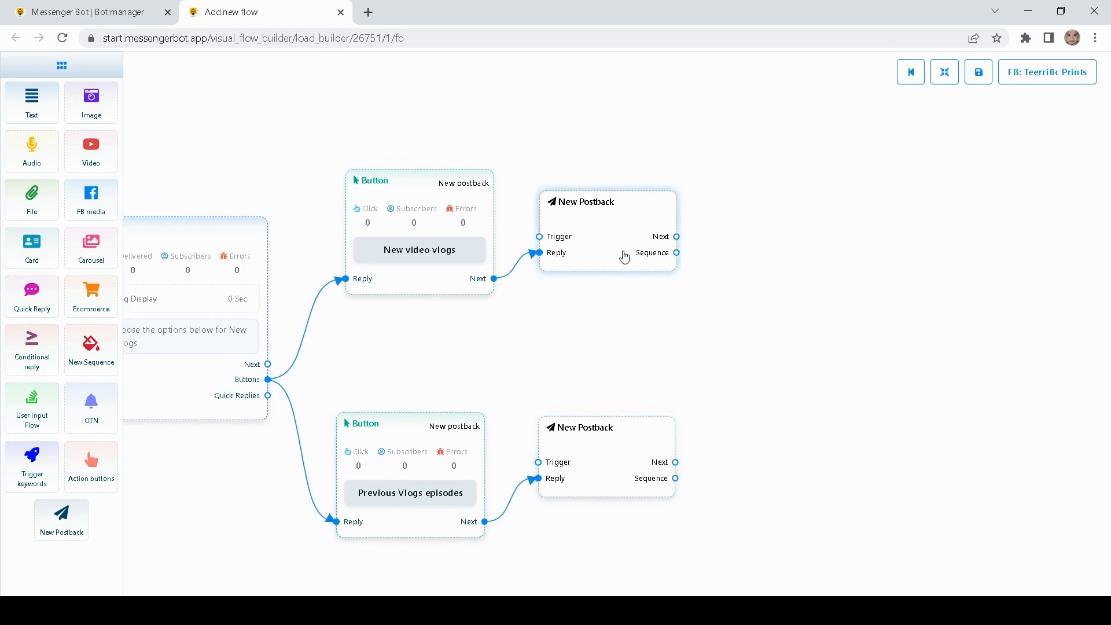
double_click(624, 257)
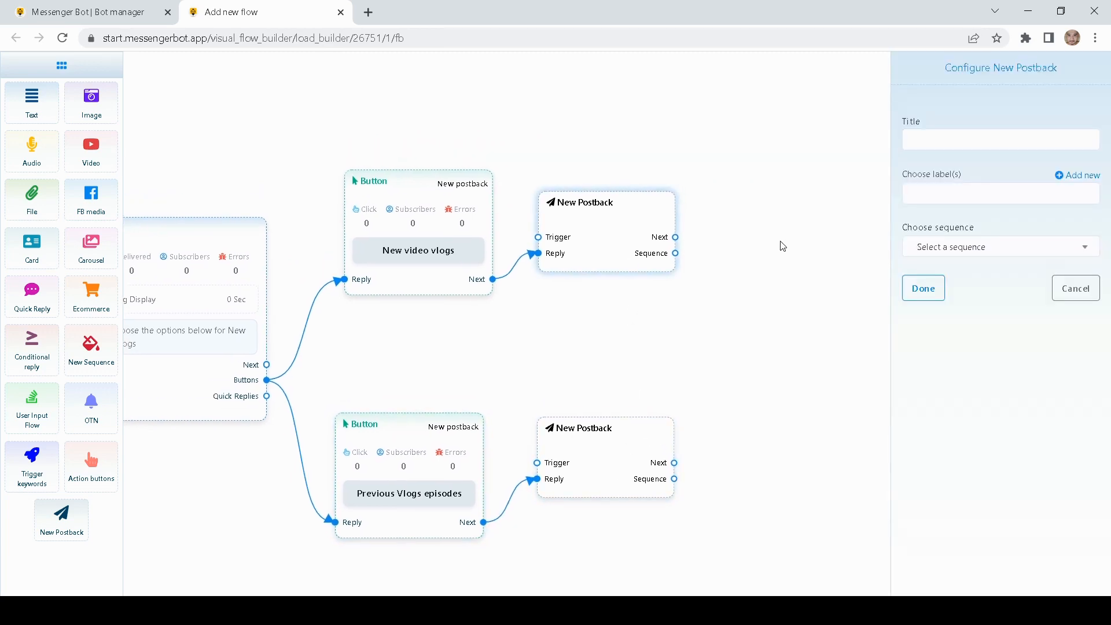
left_click(920, 137)
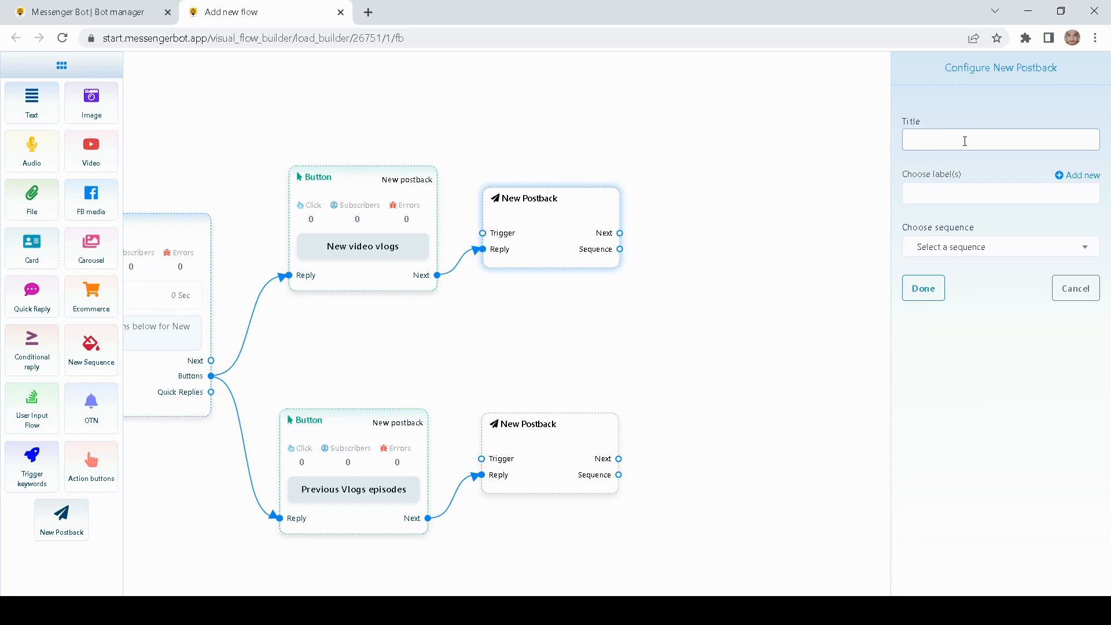
type("New videos")
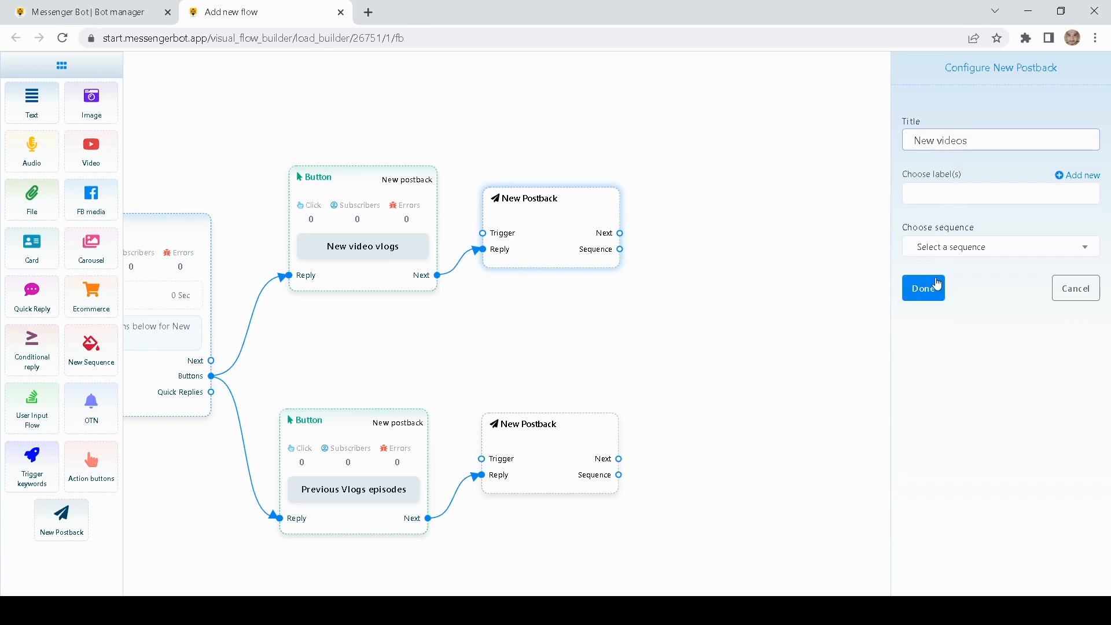
left_click(954, 256)
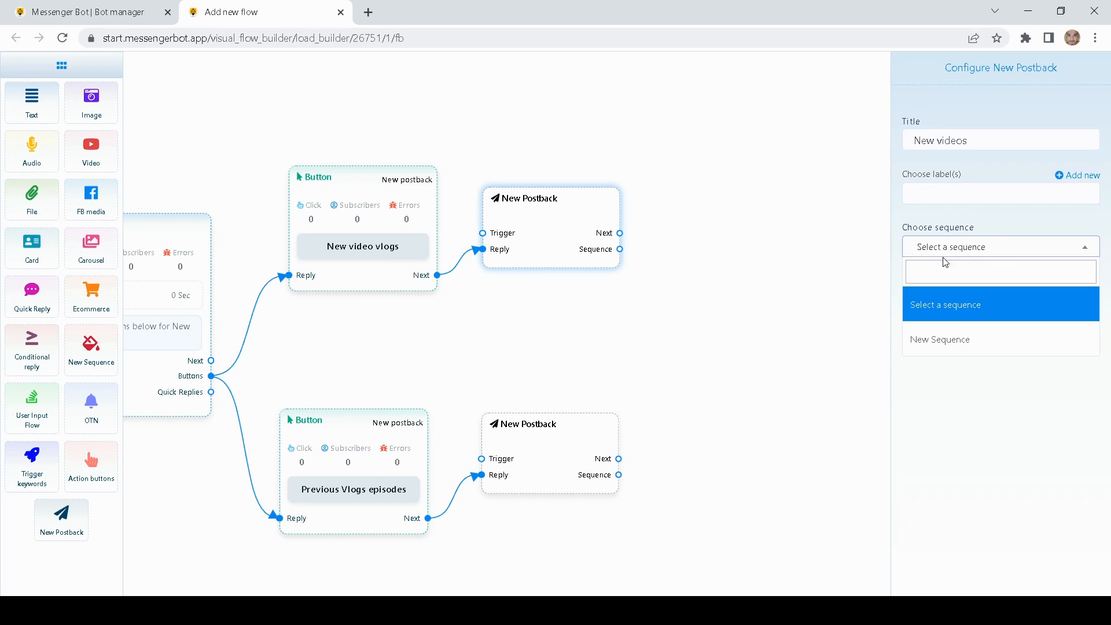
left_click(939, 315)
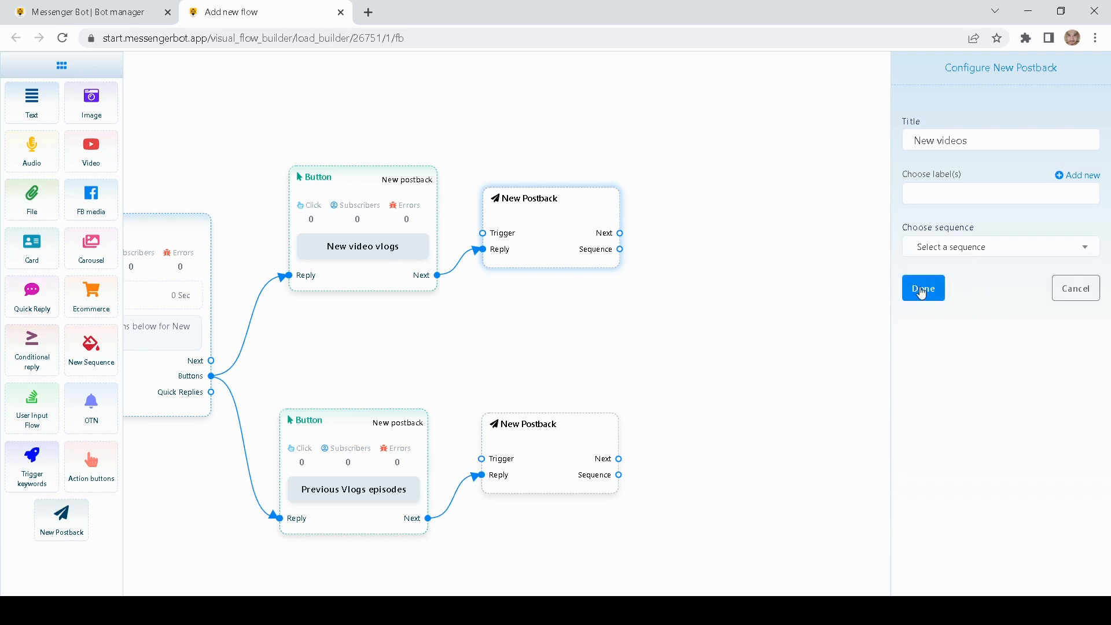
left_click(922, 292)
Title the New Postback block following the Previous Vlogs episodes button "Old Videos" and nudge it slightly to the right
left_click(598, 401)
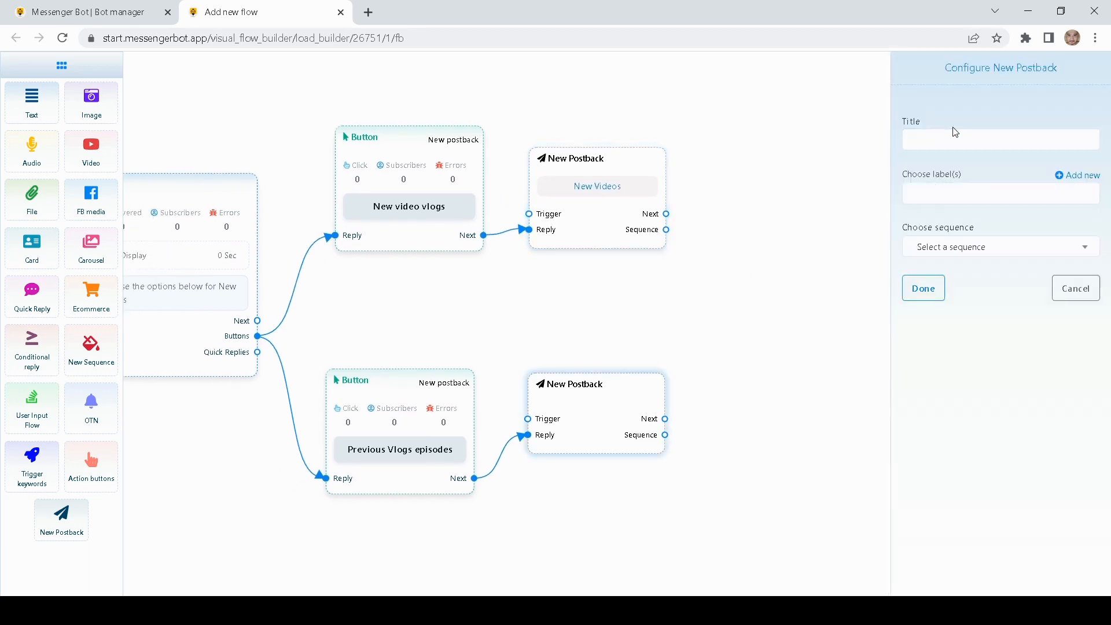
type("Old")
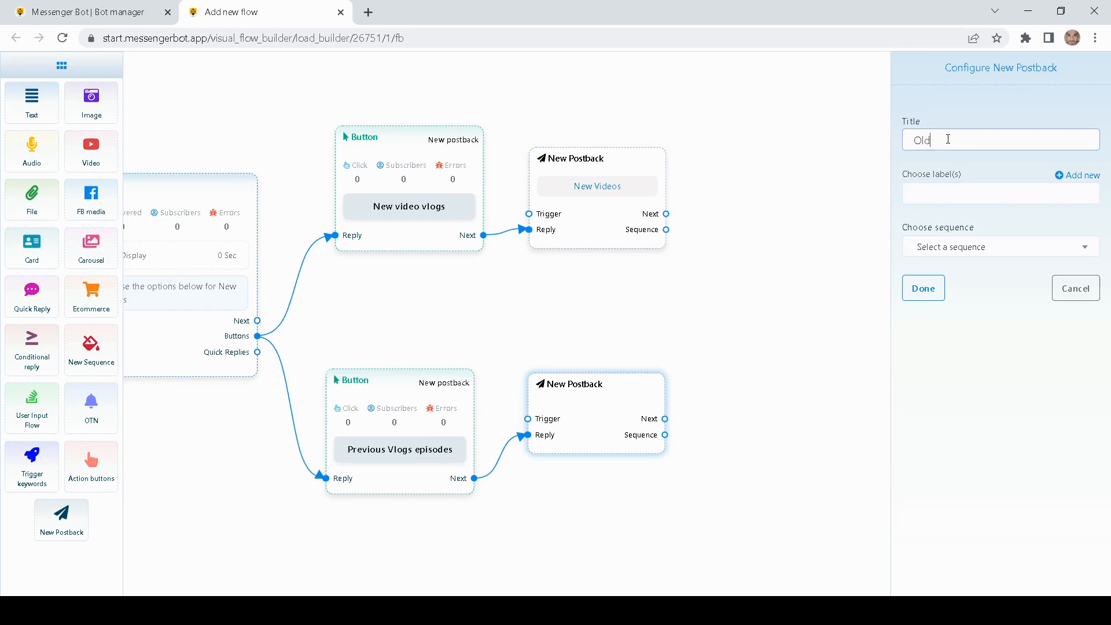
type(" Videos===")
left_click(932, 246)
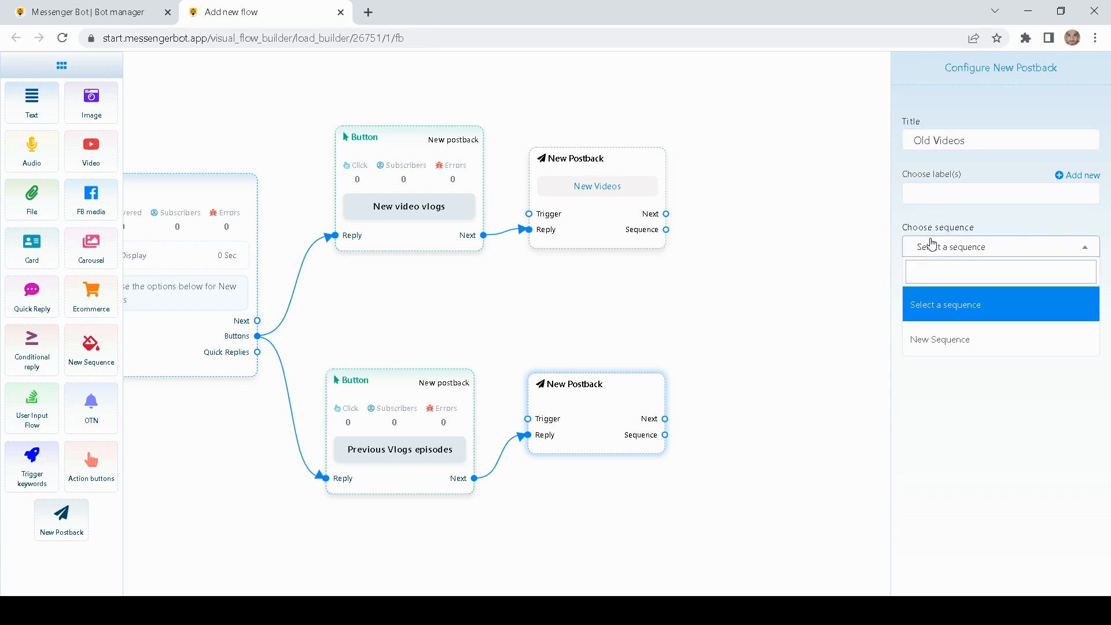
left_click(938, 305)
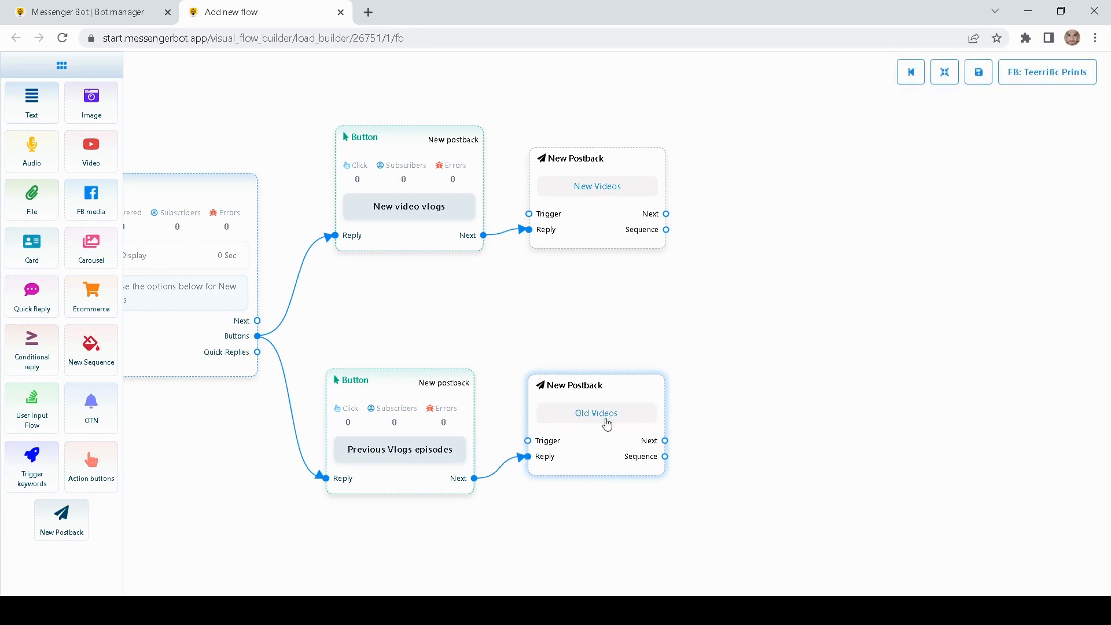
left_click_drag(605, 420, 614, 425)
left_click_drag(672, 313, 743, 301)
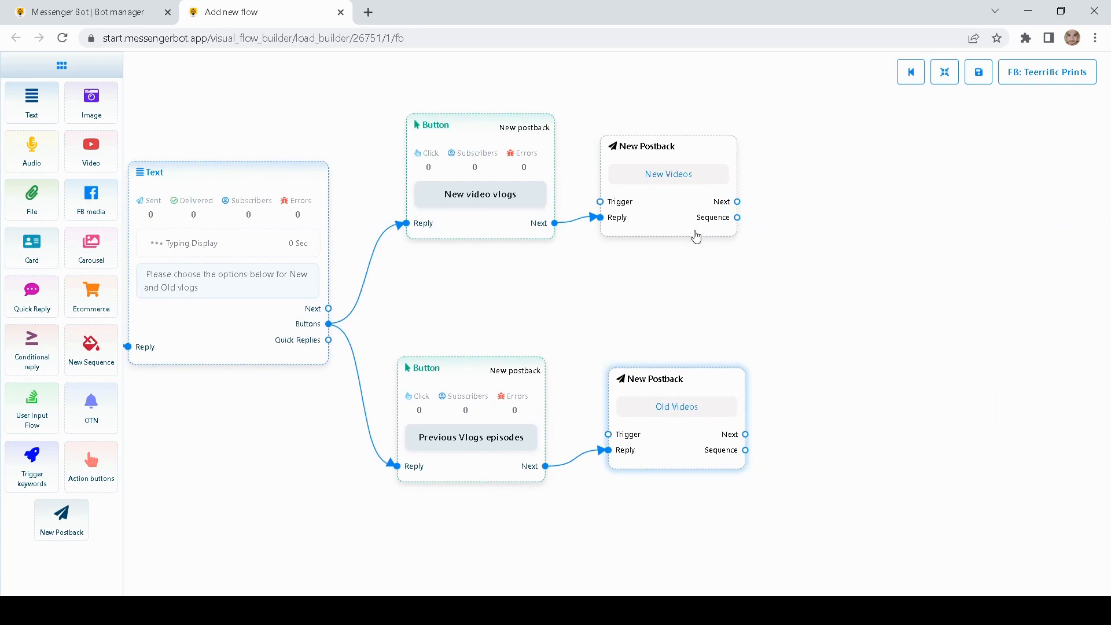
Add an FB media block and place it beside the New Postback block titled New Videos
left_click_drag(580, 267, 513, 297)
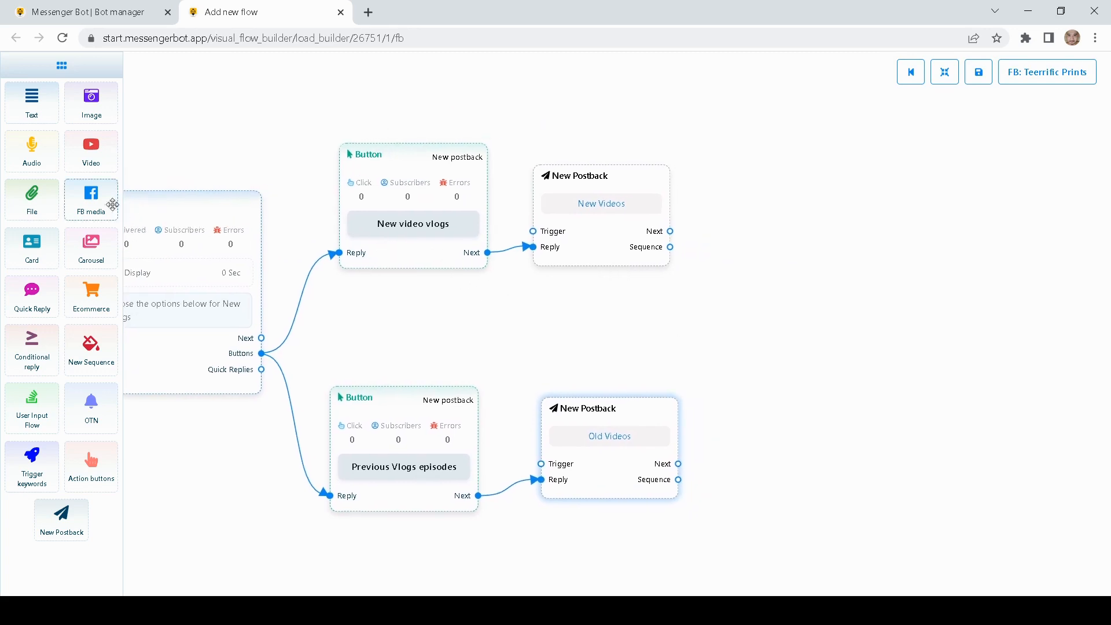
left_click_drag(112, 204, 813, 162)
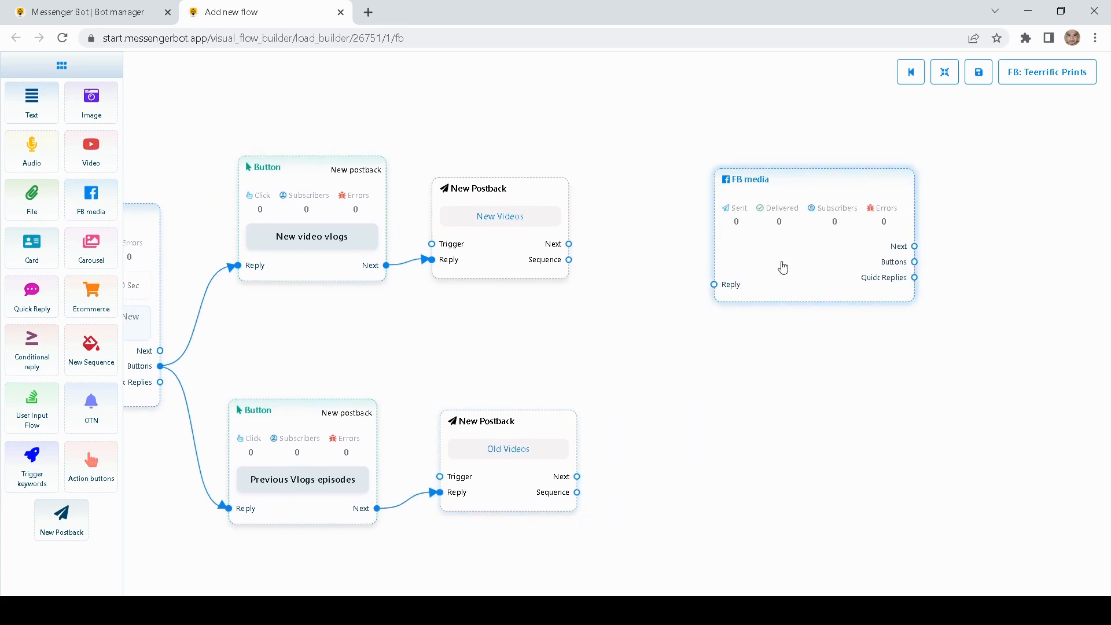
left_click_drag(783, 267, 706, 225)
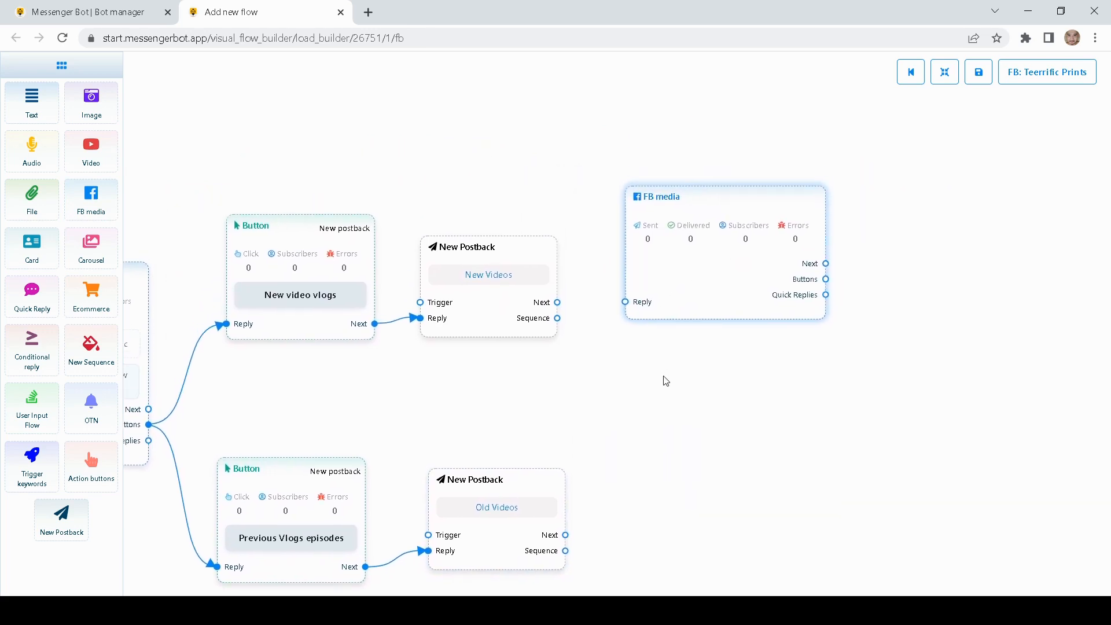
mouse_move(719, 283)
left_mouse_down()
mouse_move(722, 318)
mouse_move(723, 285)
left_mouse_up()
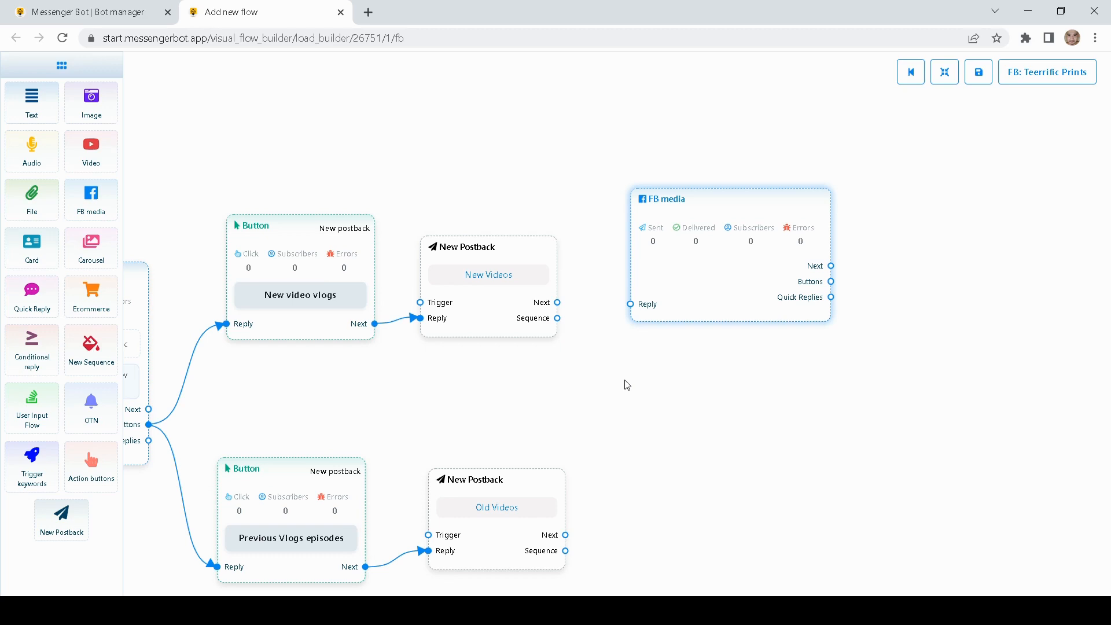
left_click_drag(665, 297, 670, 294)
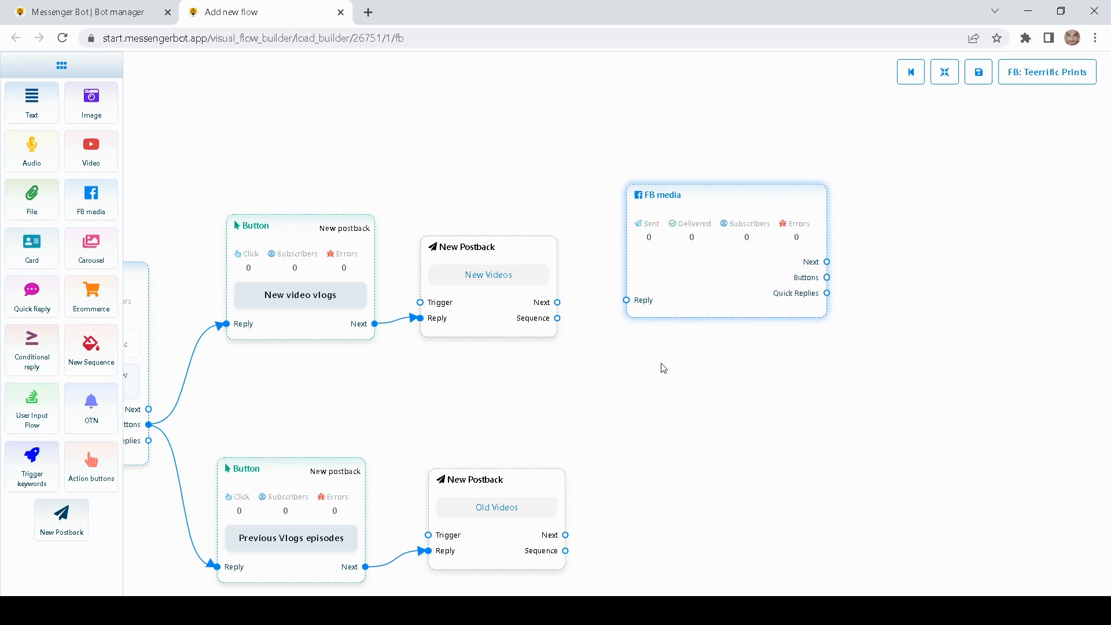
left_click_drag(659, 367, 677, 373)
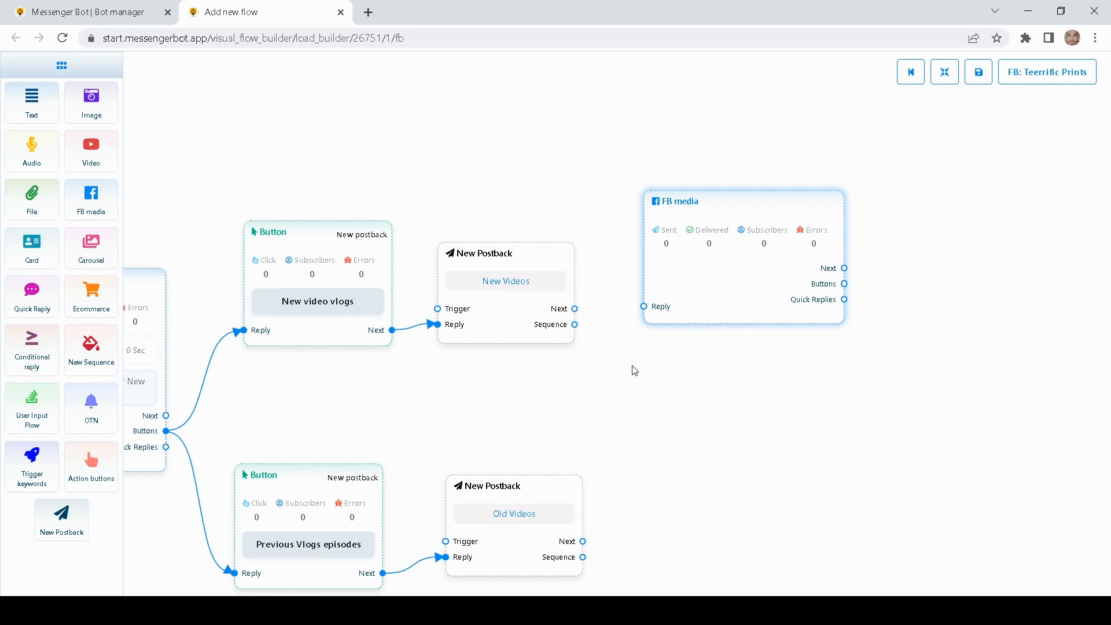
left_click_drag(601, 359, 642, 371)
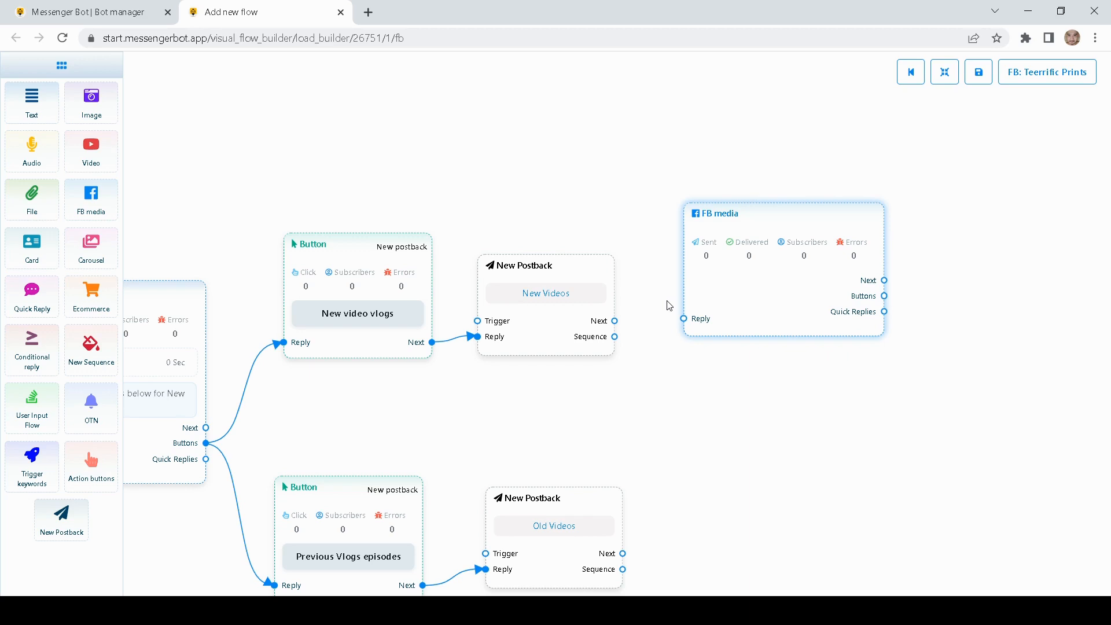
left_click_drag(625, 380, 634, 383)
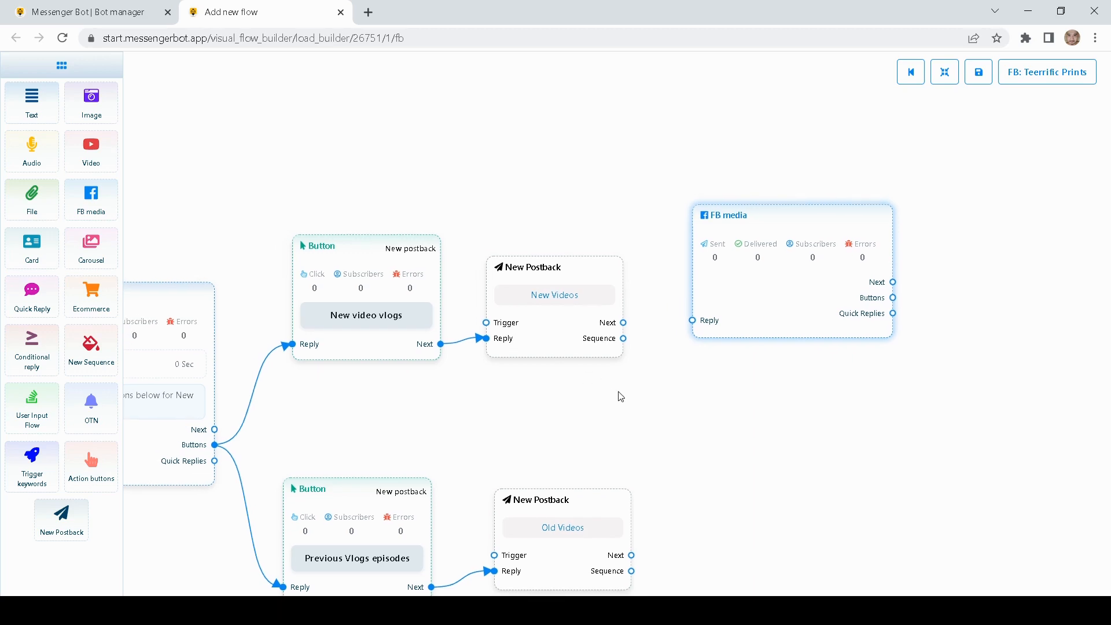
Connect the New Videos postback's Next output to the FB media block's Reply input and shift the media block slightly down
left_click_drag(623, 323, 690, 325)
left_click_drag(796, 408, 764, 406)
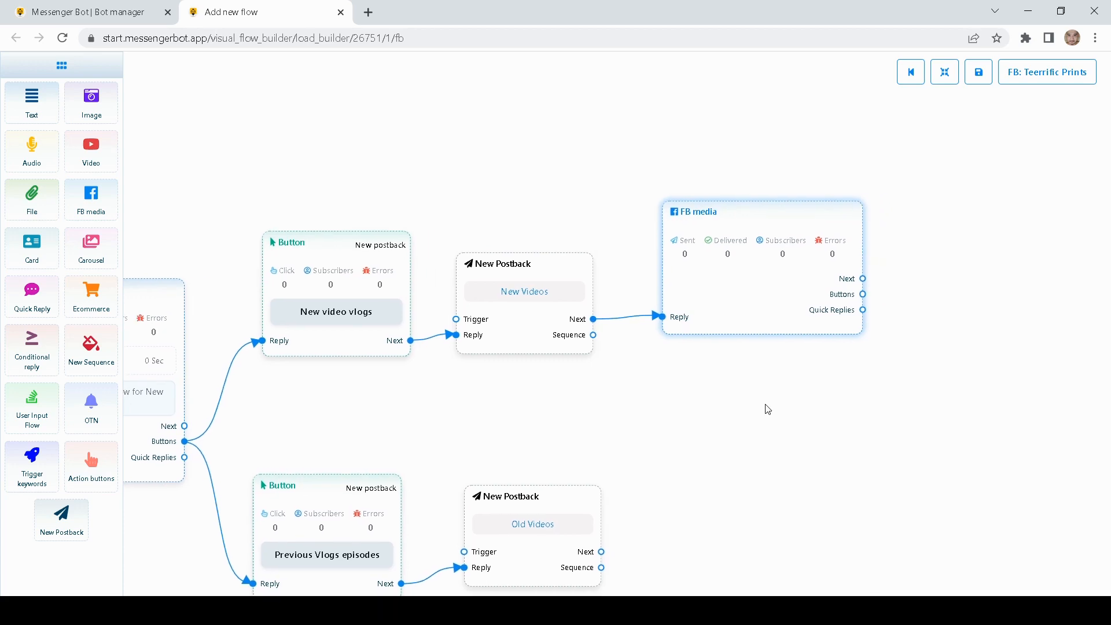
left_click_drag(736, 338, 737, 364)
Paste the copied Facebook post URL into the FB media block, enable its typing display, and move the block up
double_click(728, 322)
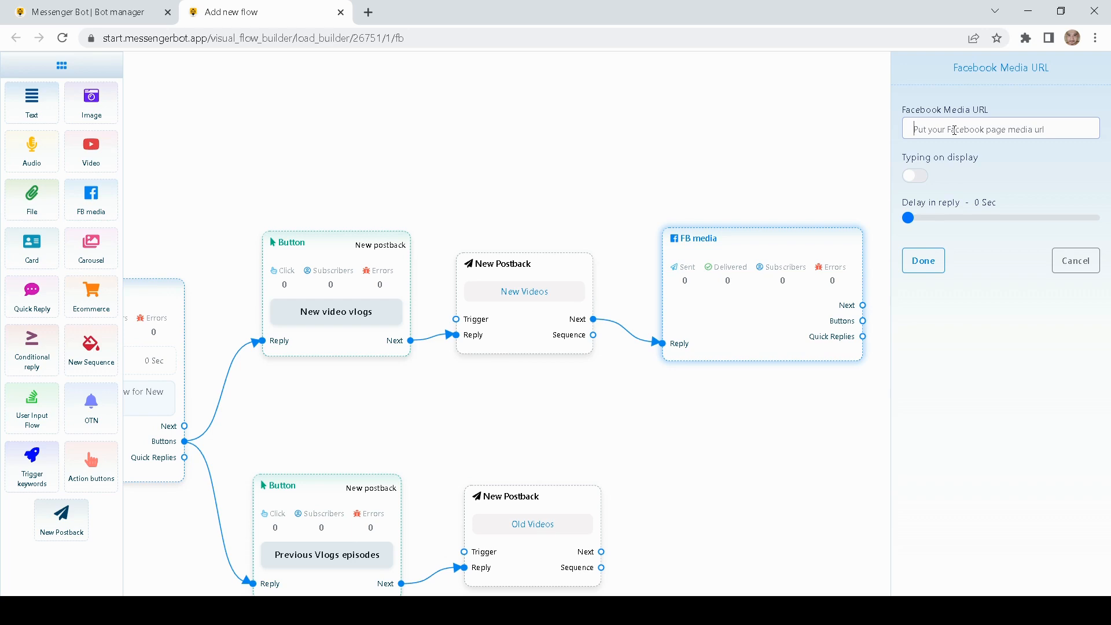
left_click(550, 611)
left_click(977, 142)
key("ctrl+v")
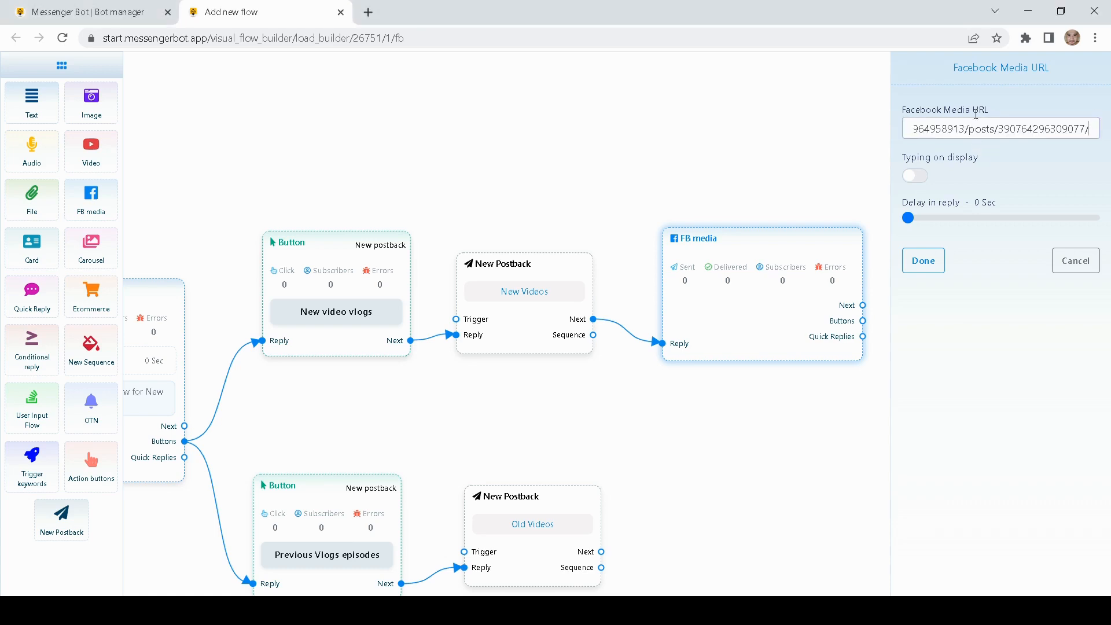
left_click(980, 97)
left_click(928, 175)
left_click(923, 261)
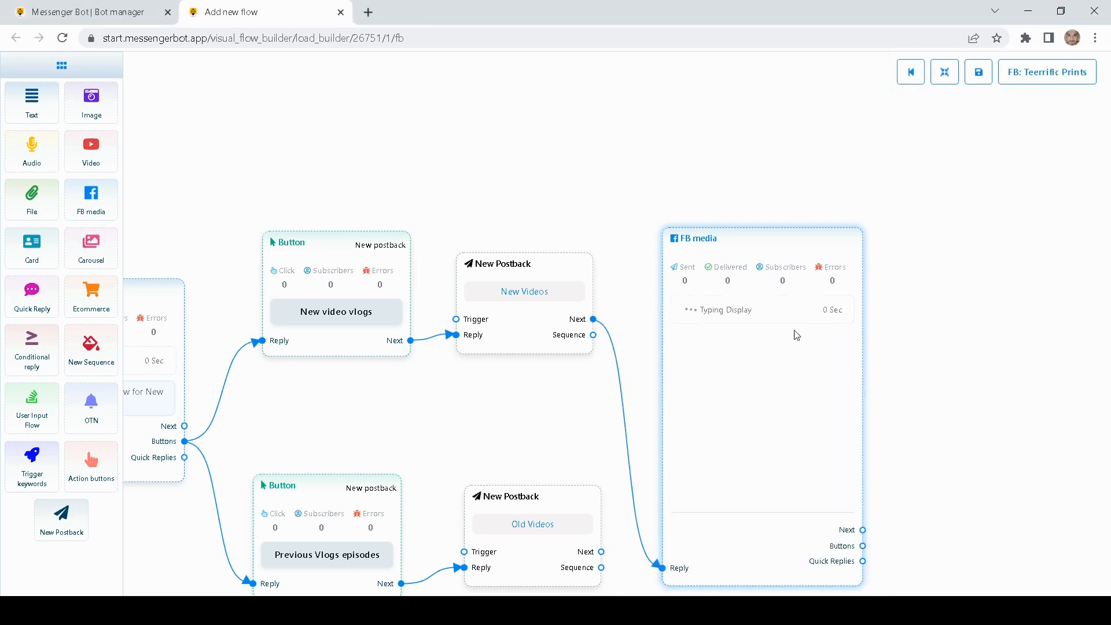
left_click_drag(779, 241, 817, 83)
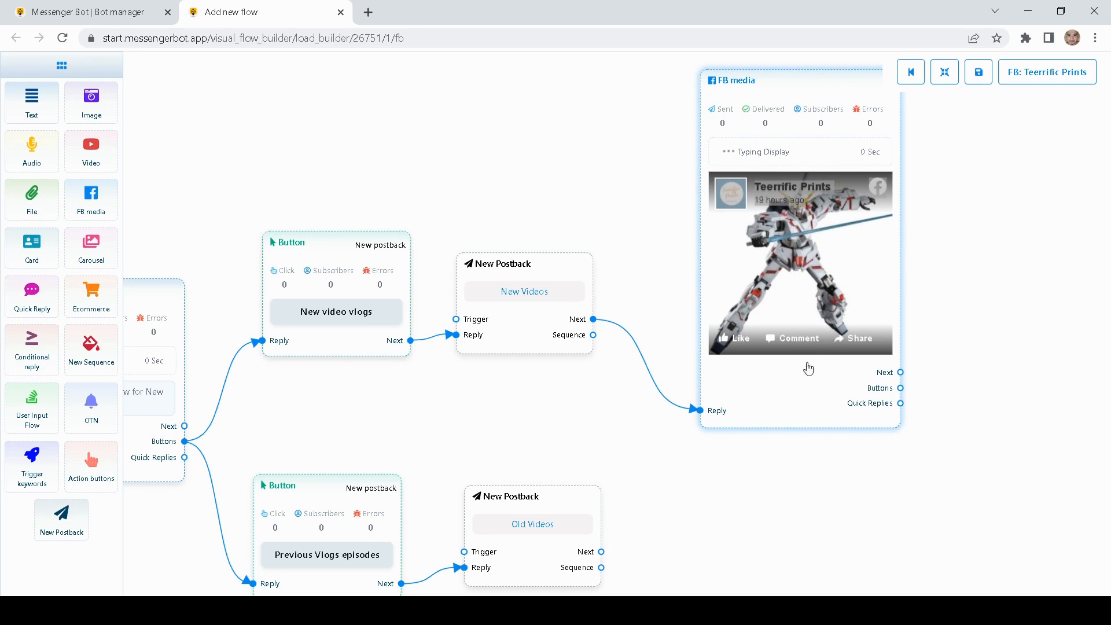
Add a second FB media block below the first and connect the Old Videos postback's Next output to its Reply input
scroll(767, 498, "down", 3)
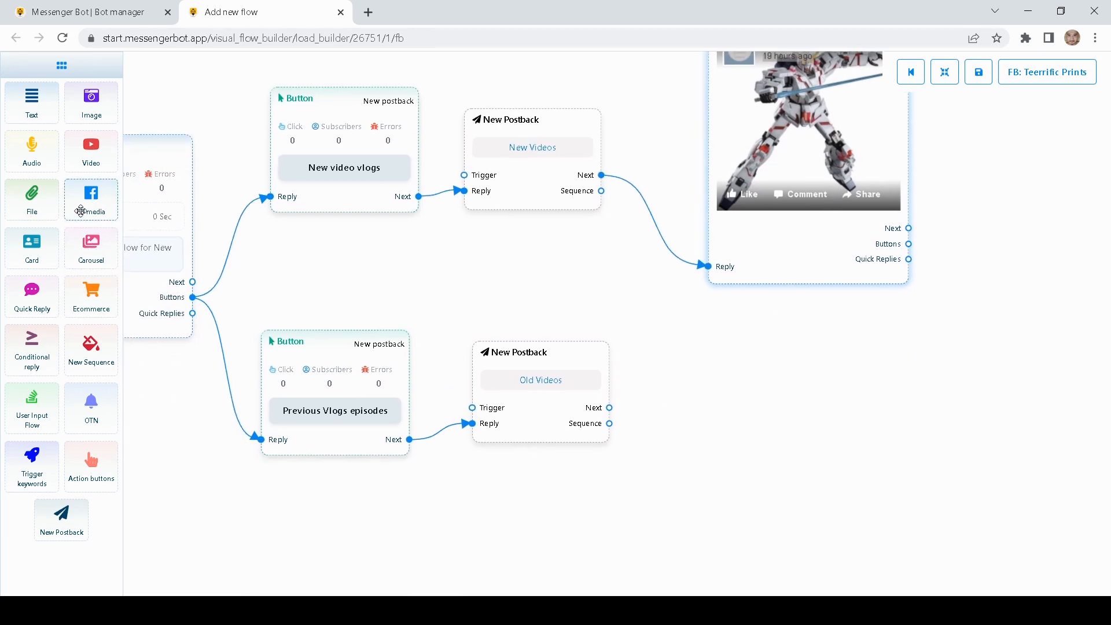
left_click_drag(82, 211, 671, 419)
left_click_drag(778, 473, 815, 404)
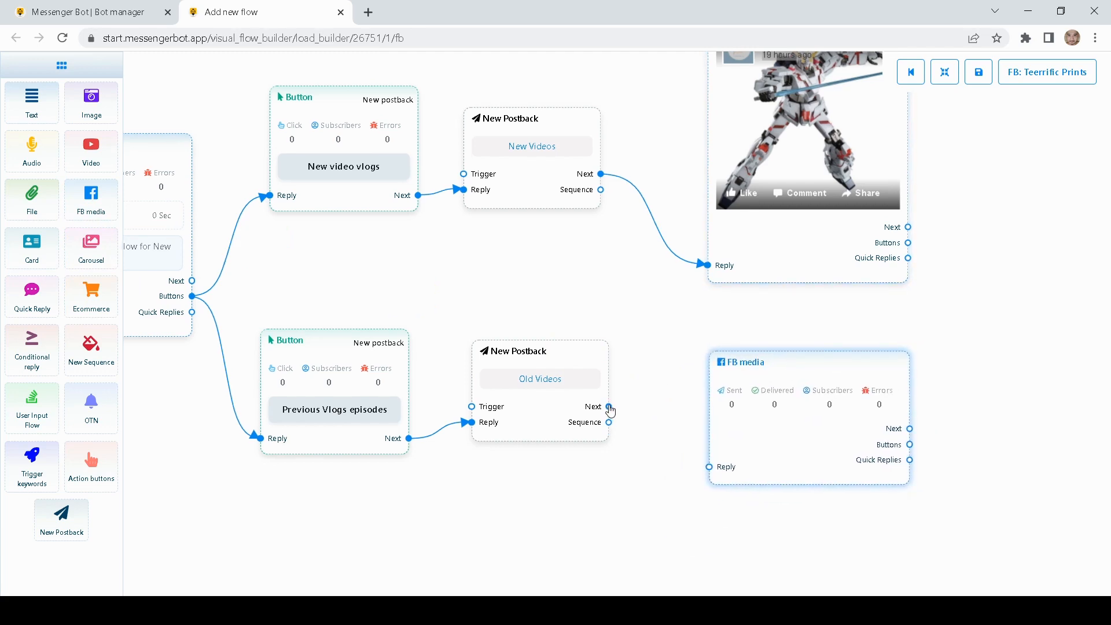
left_click_drag(609, 407, 737, 457)
Paste the copied Facebook post URL into the second FB media block and enable its typing display
double_click(813, 356)
left_click(950, 133)
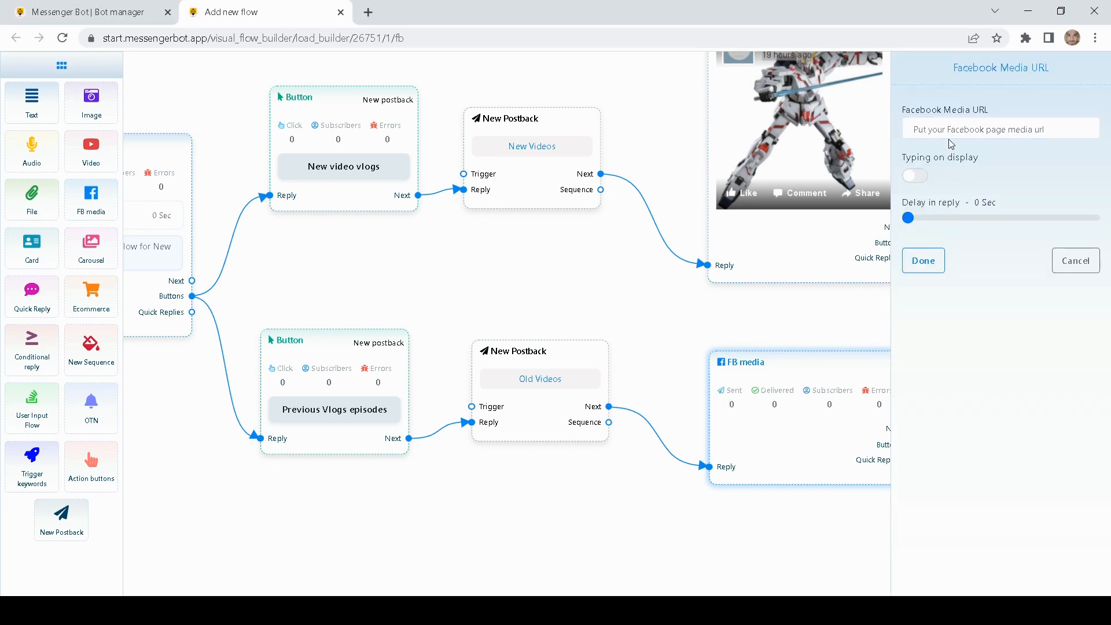
key("ctrl+v")
left_click(915, 175)
left_click(923, 260)
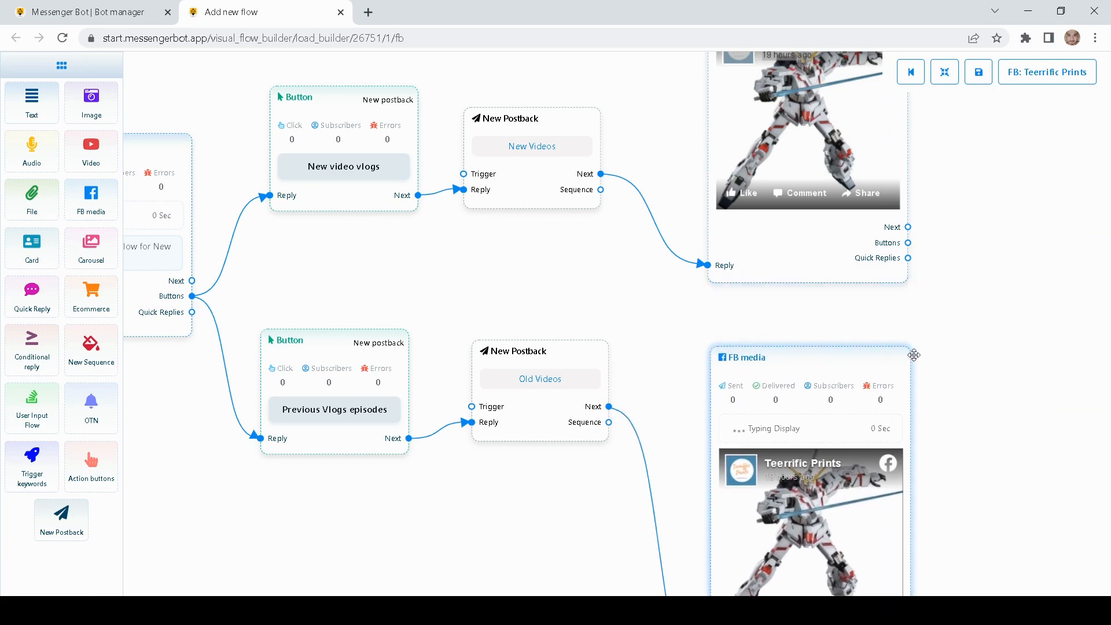
Bring the whole flow into view and save it
left_click_drag(975, 310, 1089, 326)
left_click_drag(739, 329, 435, 332)
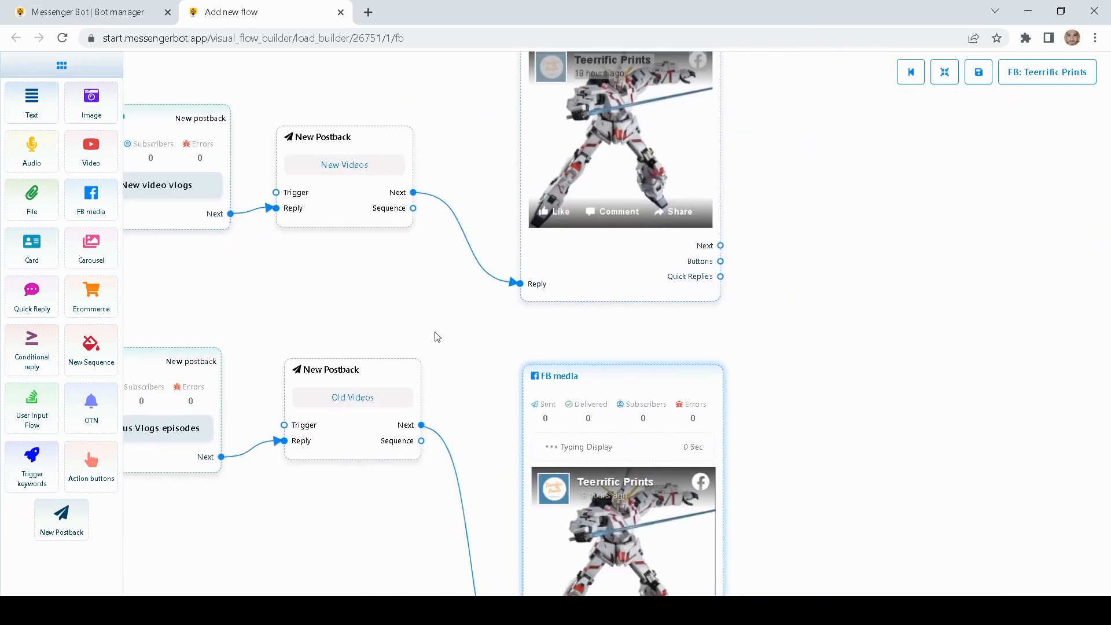
left_click_drag(851, 307, 800, 364)
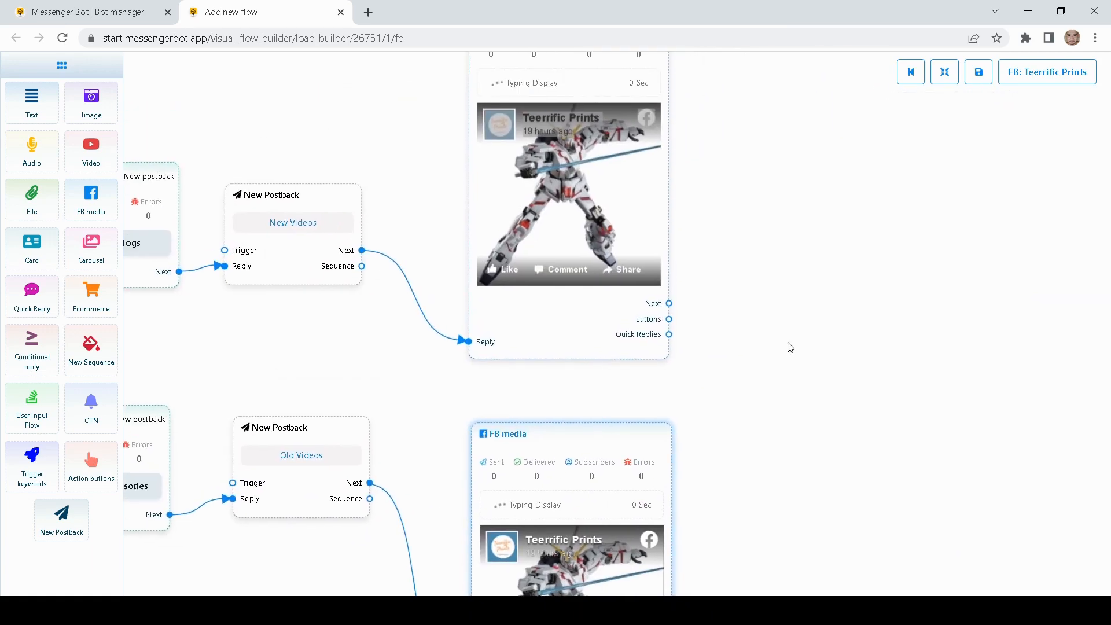
scroll(791, 347, "down", 5)
scroll(596, 440, "down", 3)
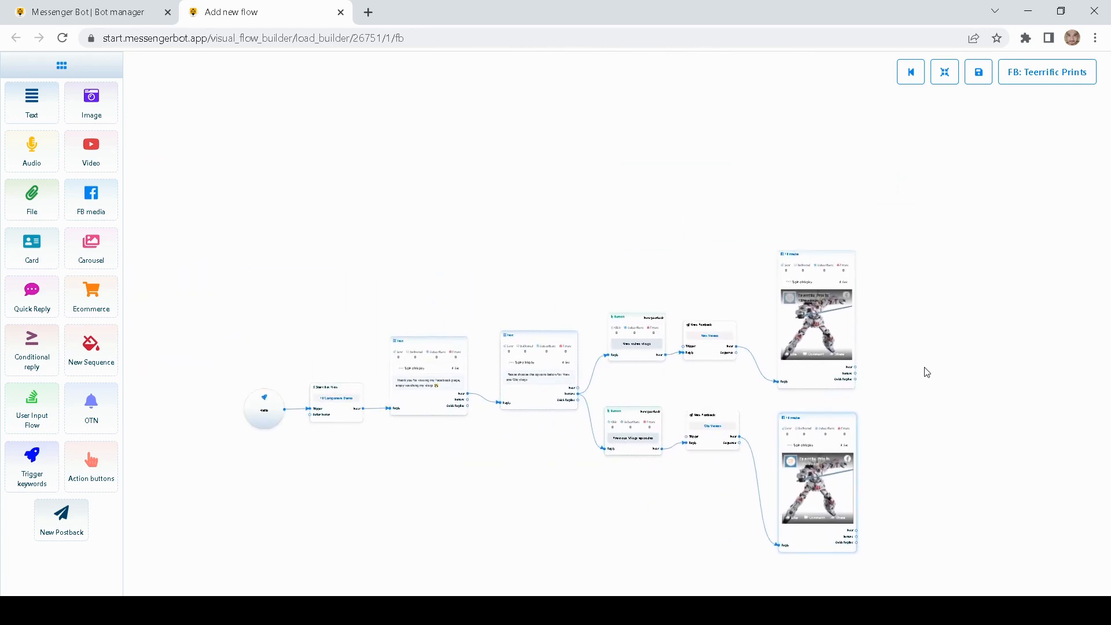
left_click_drag(951, 351, 876, 295)
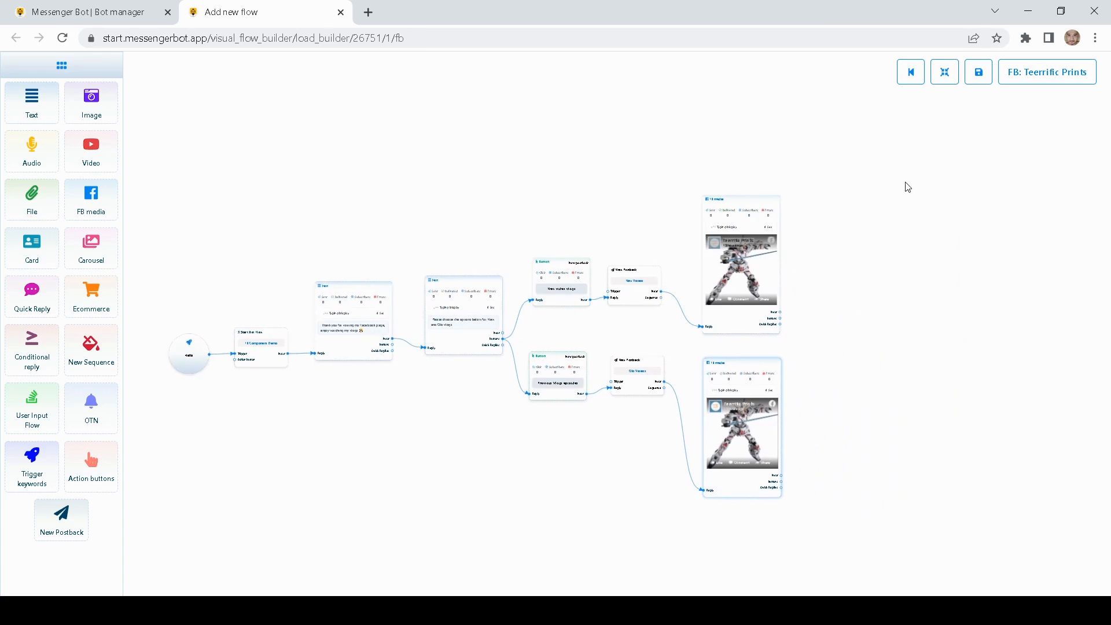
left_click(978, 79)
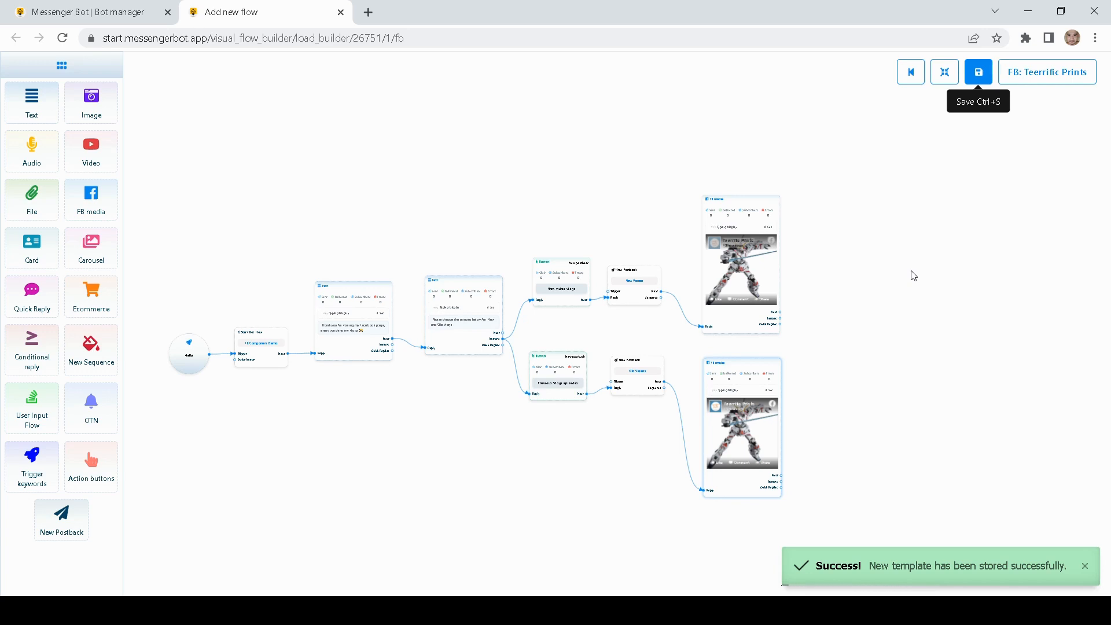
Open the linked Teerrific Prints Facebook page and switch to interacting as the personal profile
left_click(1049, 76)
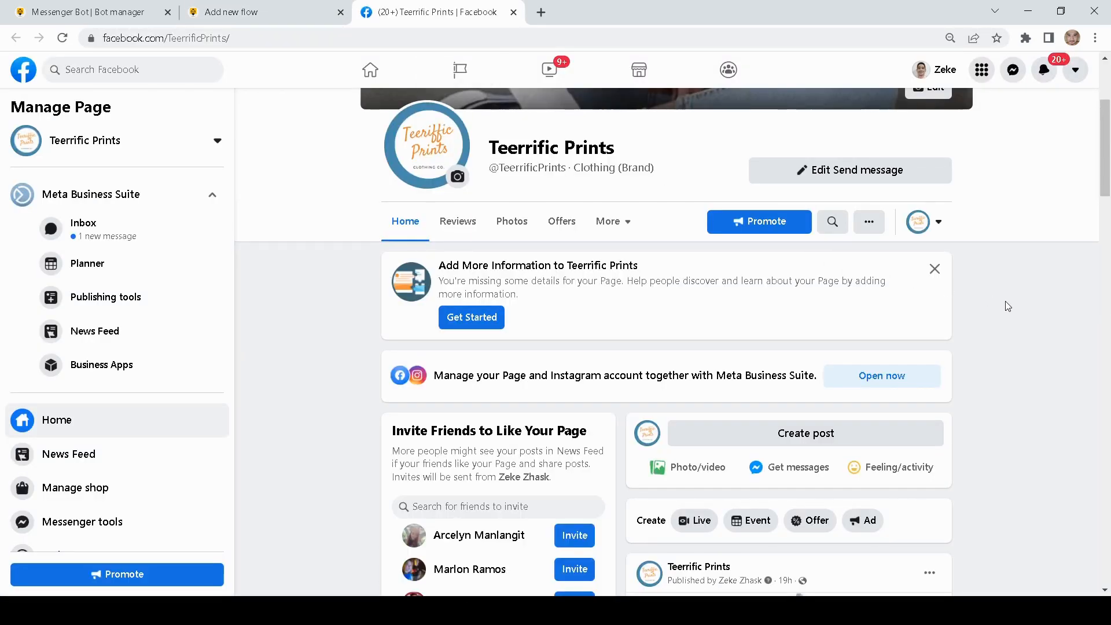
scroll(787, 243, "up", 1)
scroll(789, 248, "down", 4)
scroll(790, 248, "up", 5)
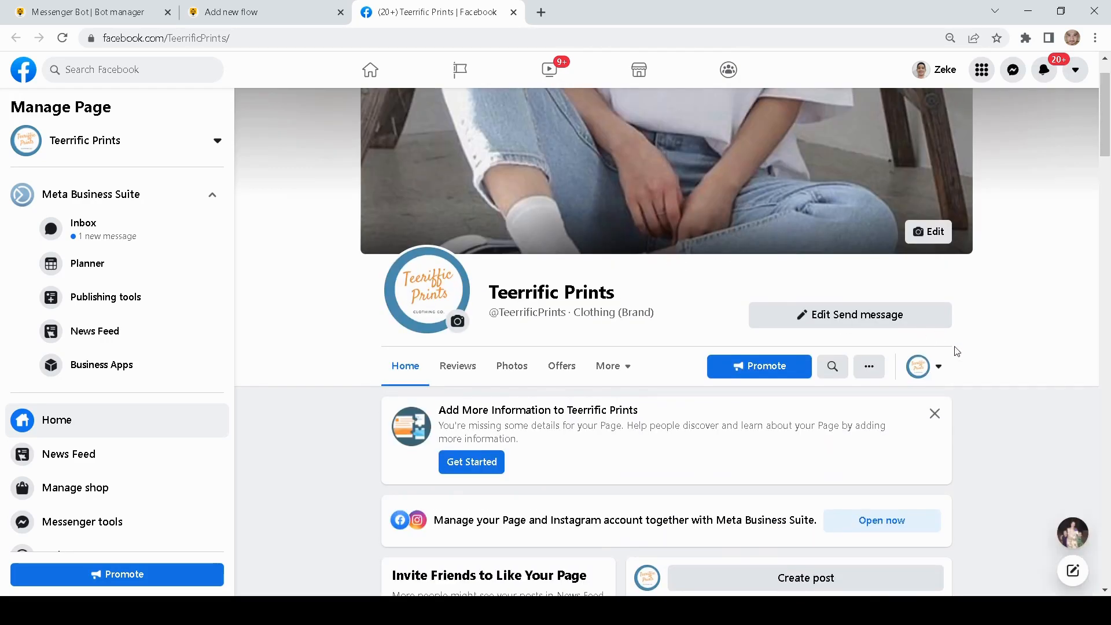
scroll(1018, 408, "up", 1)
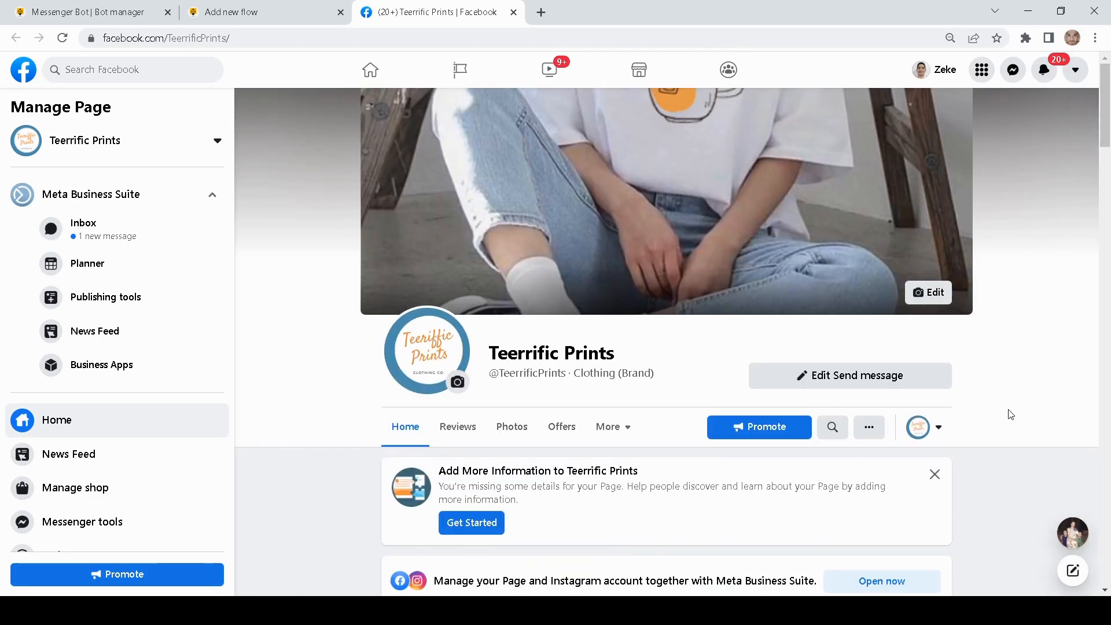
left_click(930, 427)
left_click(789, 559)
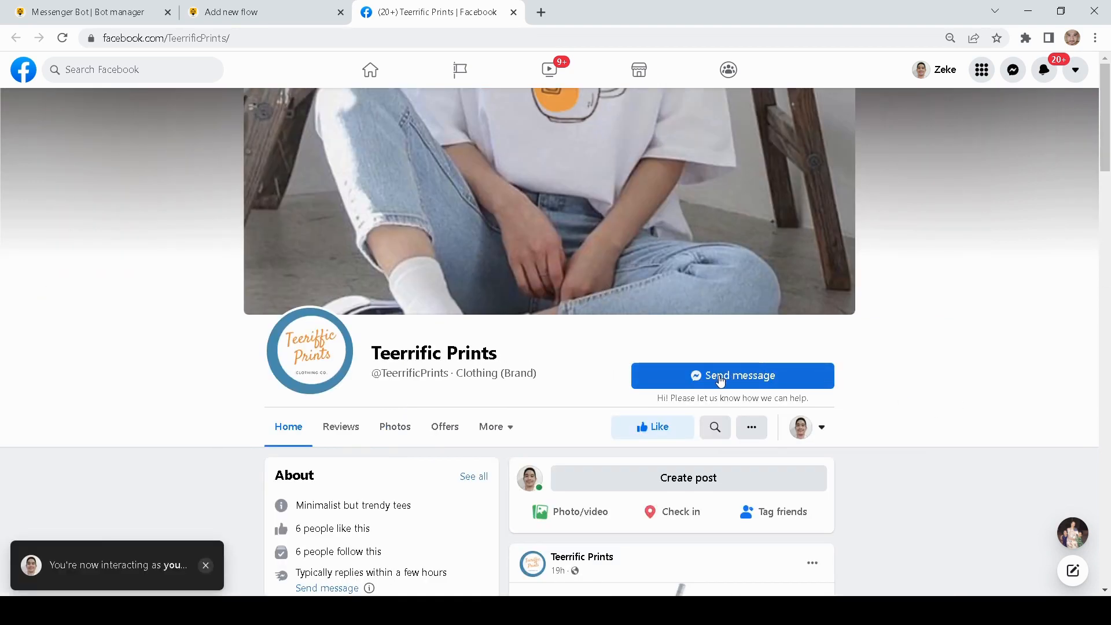
Start a chat with the Teerrific Prints page and send the message "Hello" to trigger the bot
left_click(716, 377)
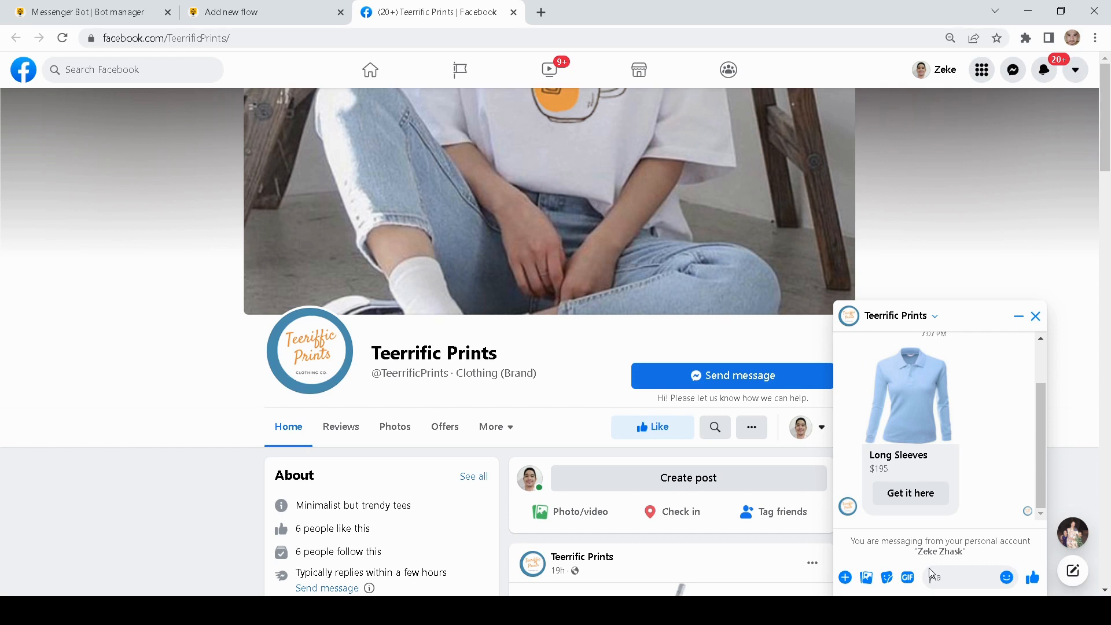
type("Hello")
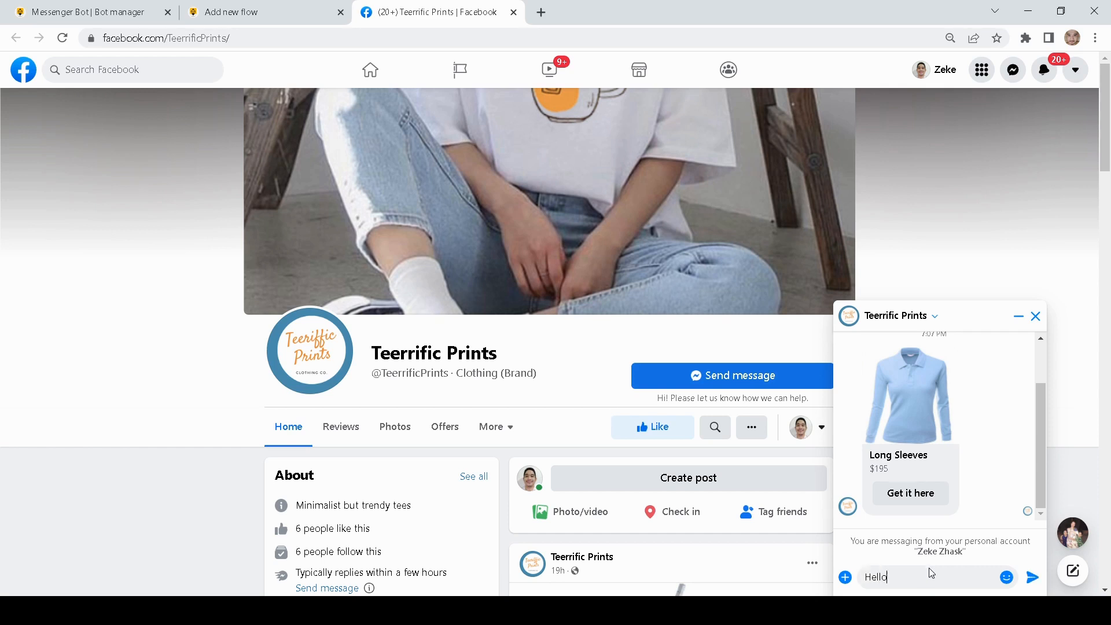
key("Return")
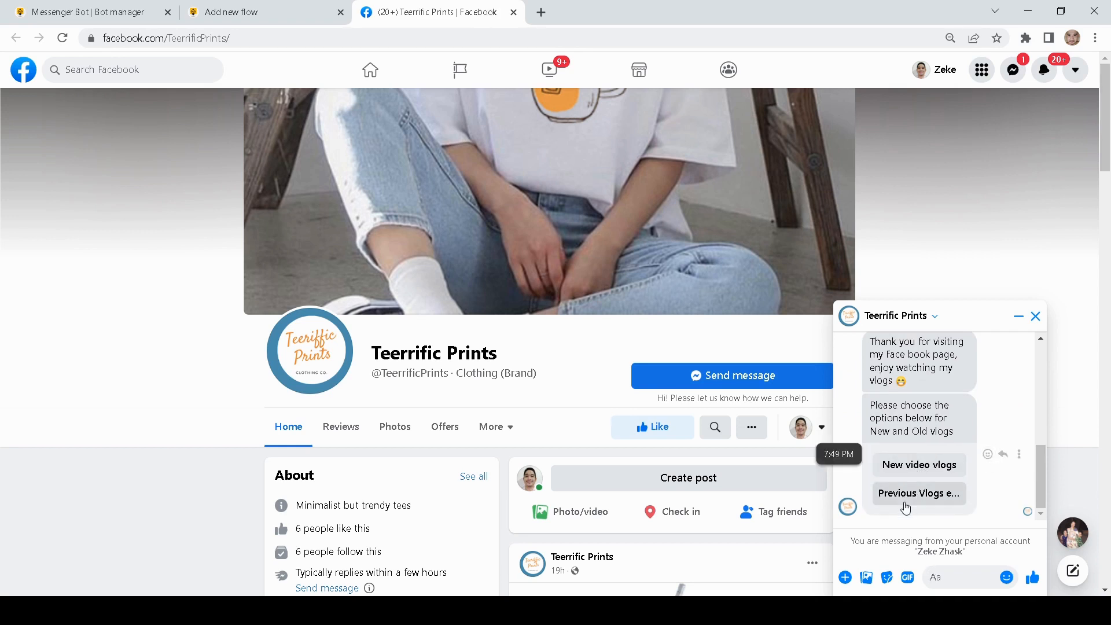
Test the bot's replies by choosing "New video vlogs" and "Previous Vlogs episodes" in the chat
left_click(909, 468)
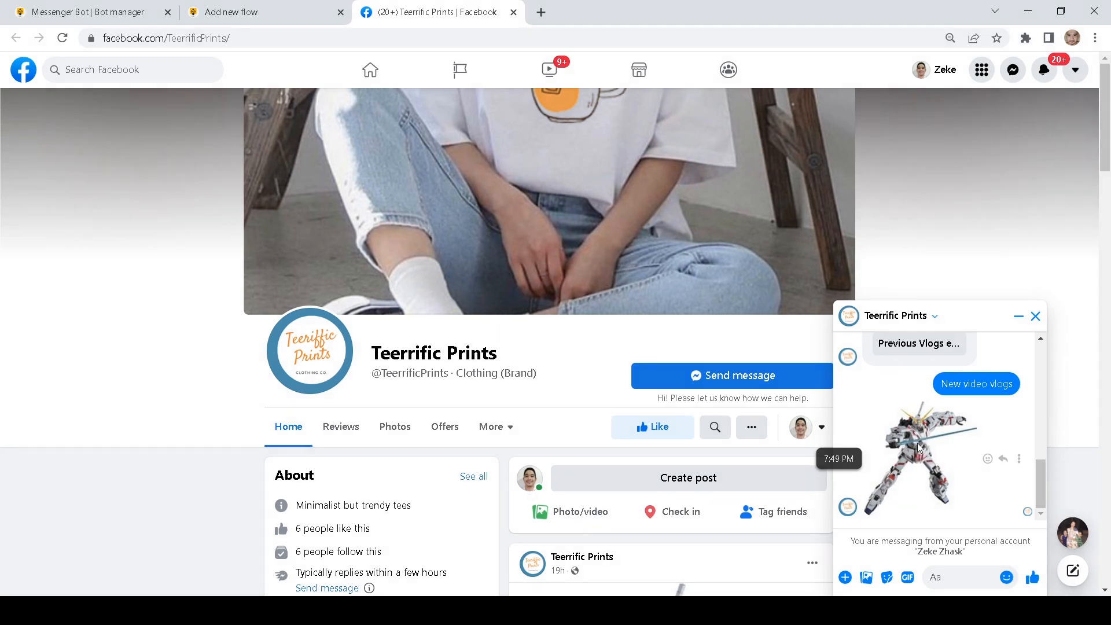
scroll(922, 435, "up", 1)
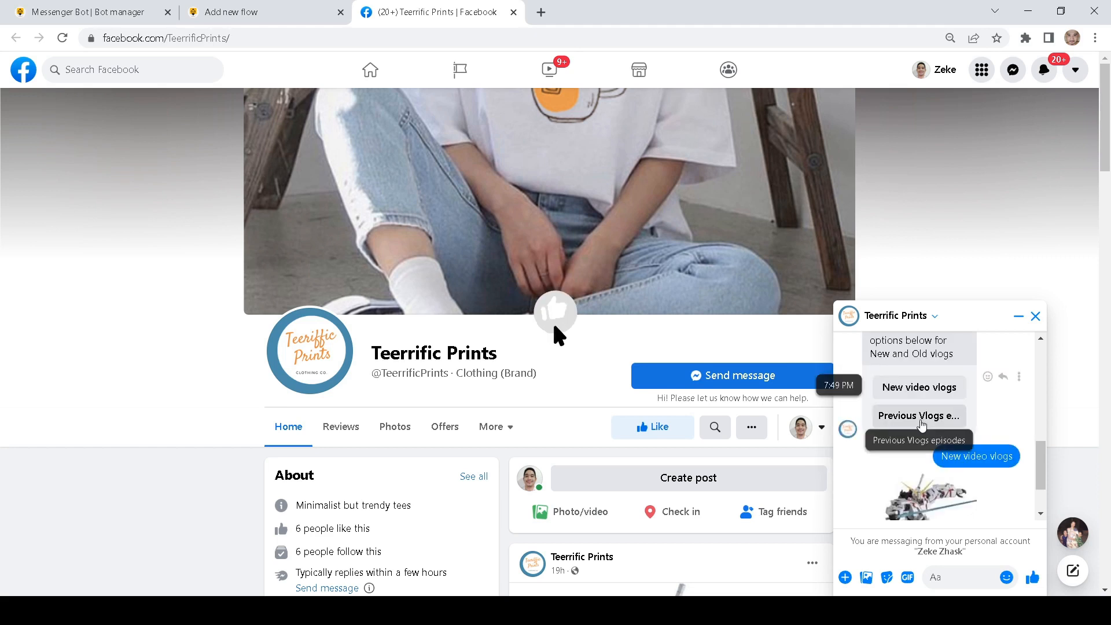
left_click(922, 426)
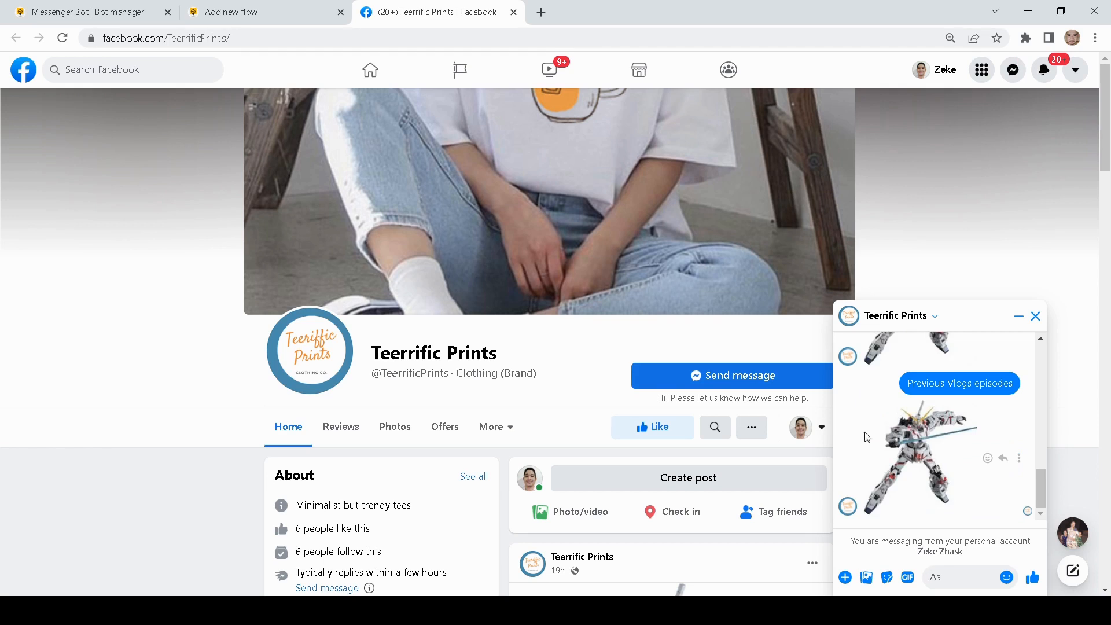
Return to the flow builder and examine the text replies and button branches up close
left_click(293, 20)
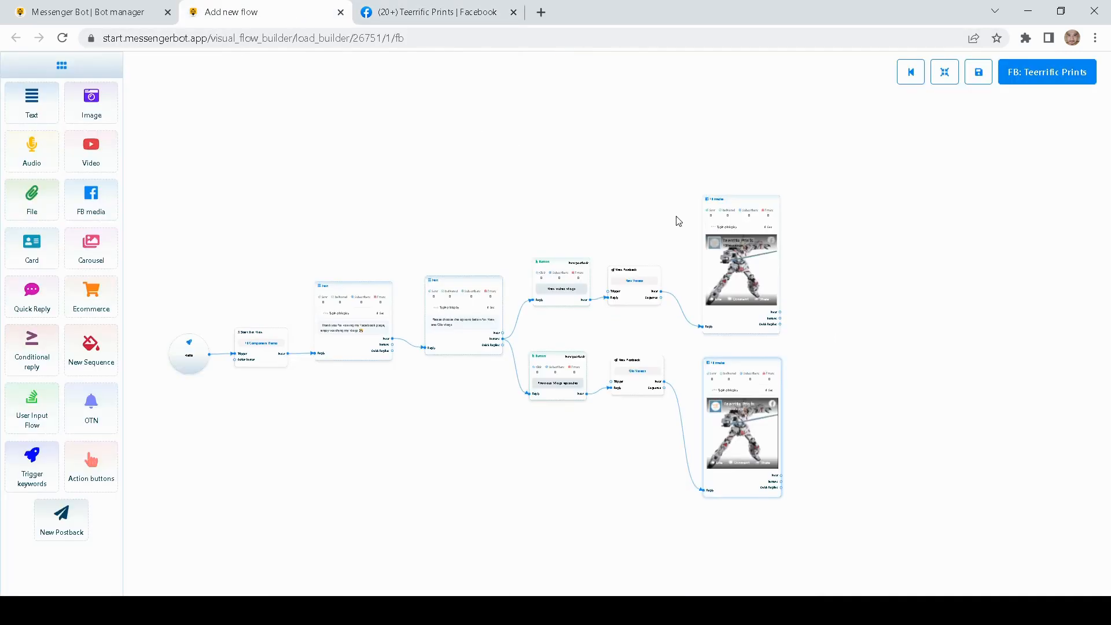
scroll(677, 220, "up", 5)
left_click_drag(453, 243, 849, 250)
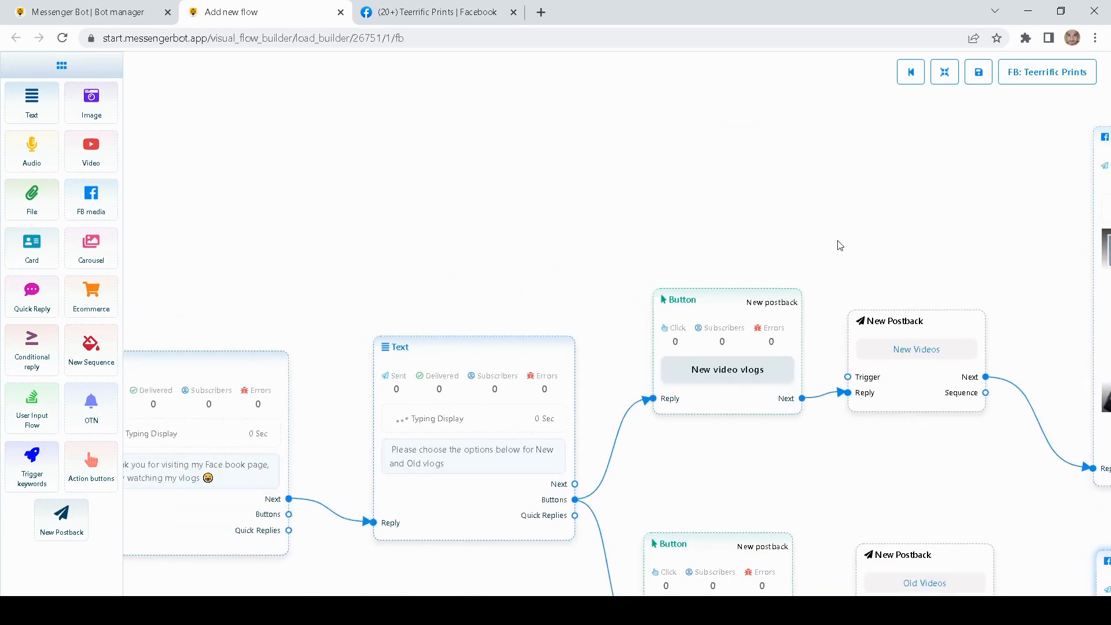